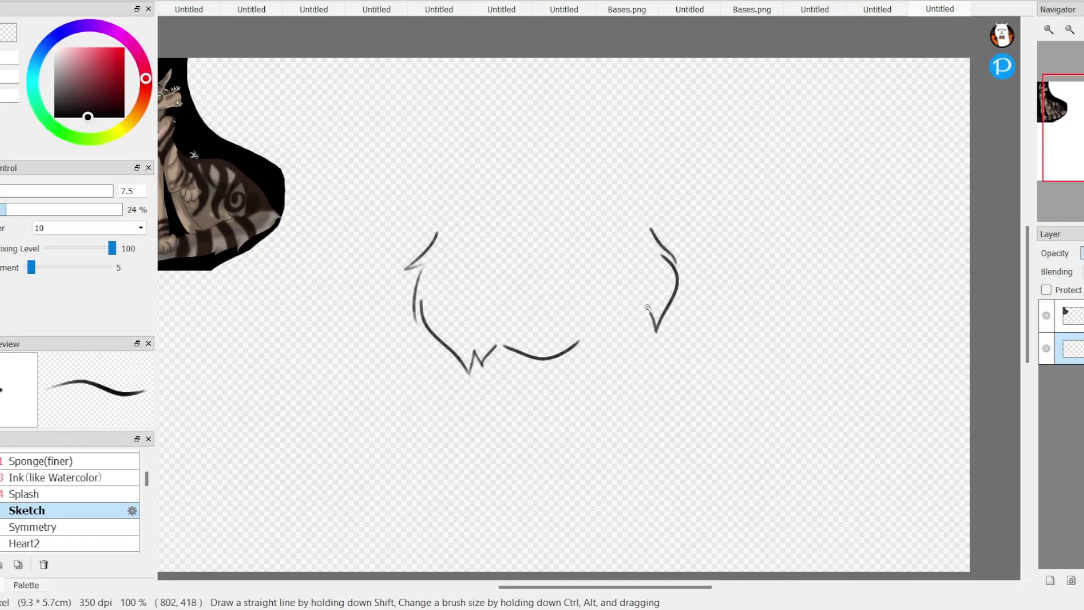
# Step: Reshape the right side of the head outline and shift the mouth slightly right
pyautogui.hotkey('ctrl', 't')
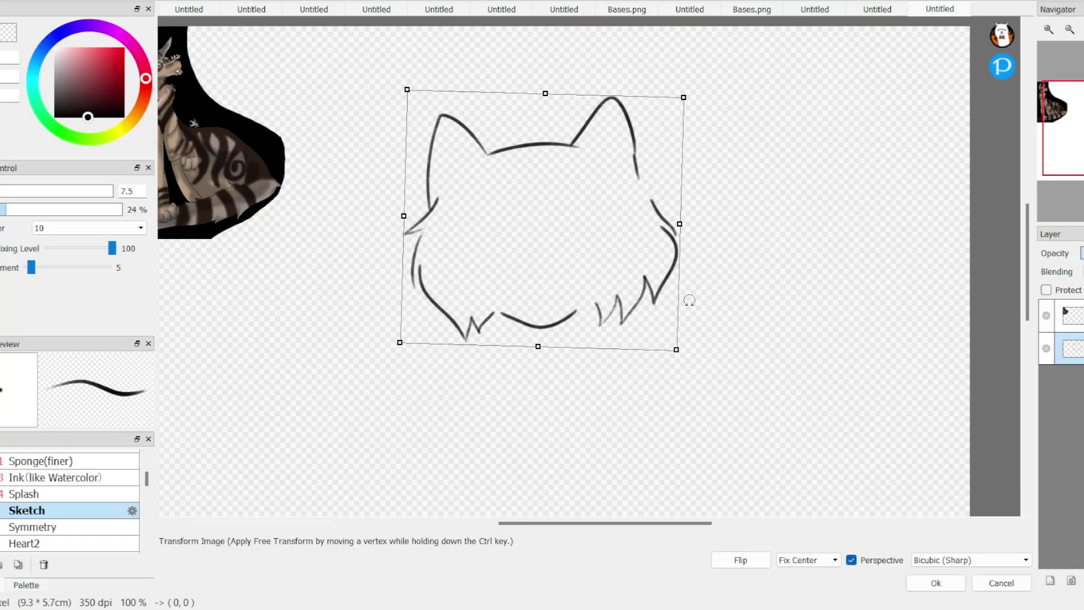
pyautogui.moveTo(690, 300); pyautogui.dragTo(666, 293)
pyautogui.press('Return')
pyautogui.moveTo(500, 338); pyautogui.dragTo(588, 324)
pyautogui.hotkey('ctrl', 't')
pyautogui.moveTo(541, 350); pyautogui.dragTo(565, 353)
pyautogui.press('Return')
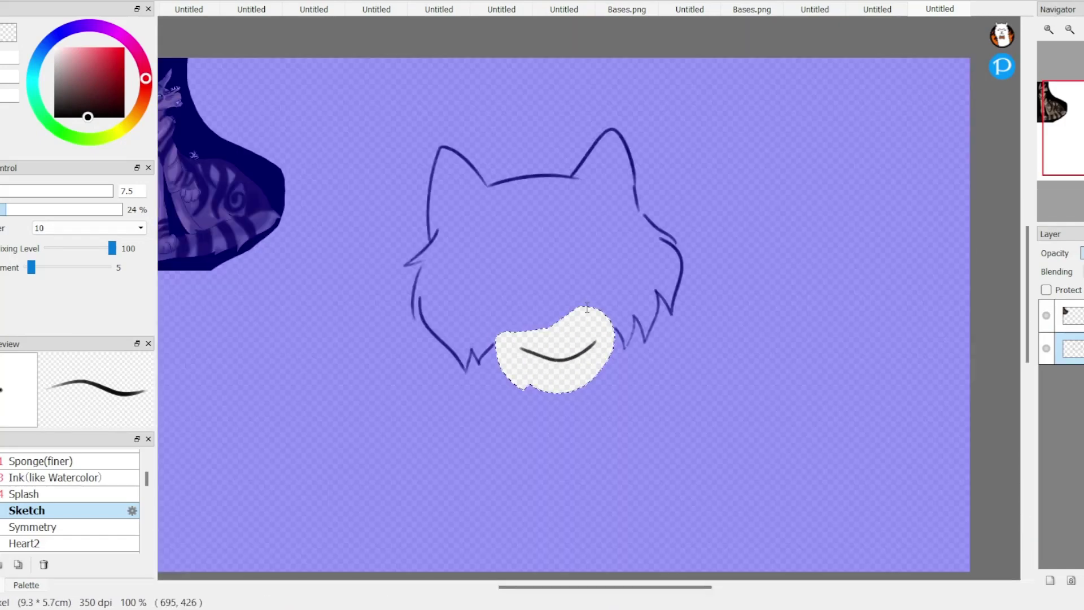
pyautogui.hotkey('ctrl', 'd')
# Step: Draw both eyes with pupils and thick eyelids in a darker brush, raising them slightly
pyautogui.moveTo(524, 268); pyautogui.dragTo(532, 301)
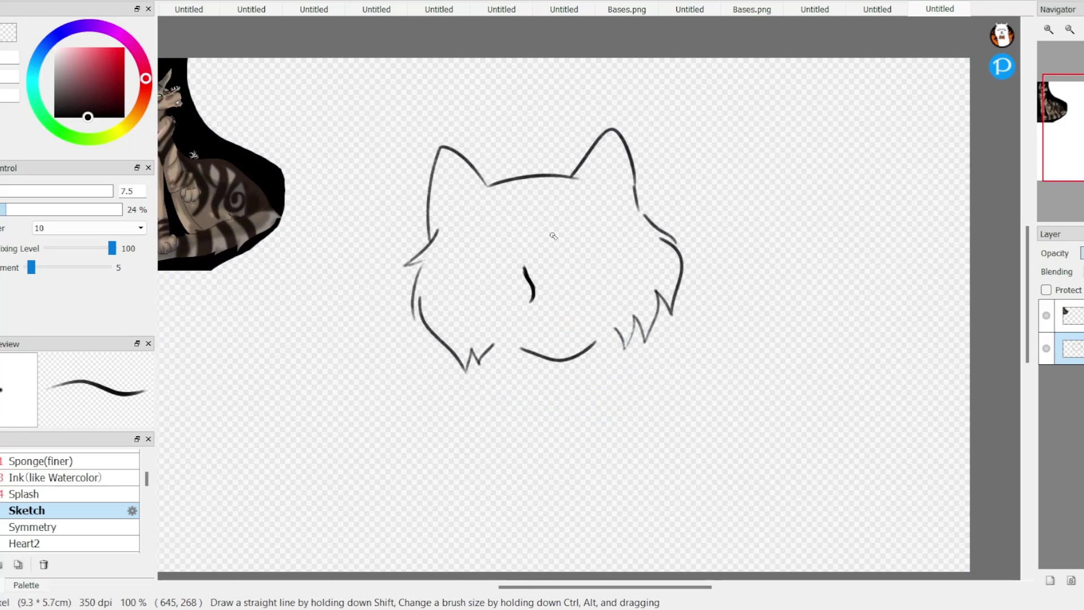
pyautogui.click(84, 209)
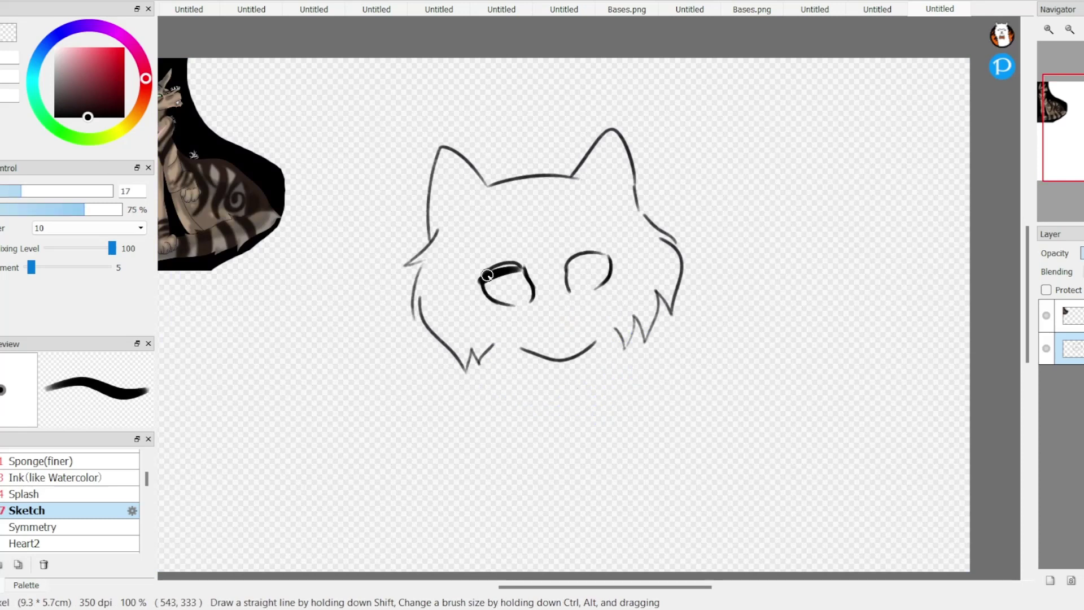
pyautogui.moveTo(480, 279); pyautogui.dragTo(541, 270)
pyautogui.moveTo(558, 271); pyautogui.dragTo(615, 263)
pyautogui.moveTo(520, 274)
pyautogui.mouseDown()
pyautogui.moveTo(530, 299)
pyautogui.moveTo(588, 265)
pyautogui.mouseUp()
pyautogui.hotkey('ctrl', 't')
pyautogui.press('Return')
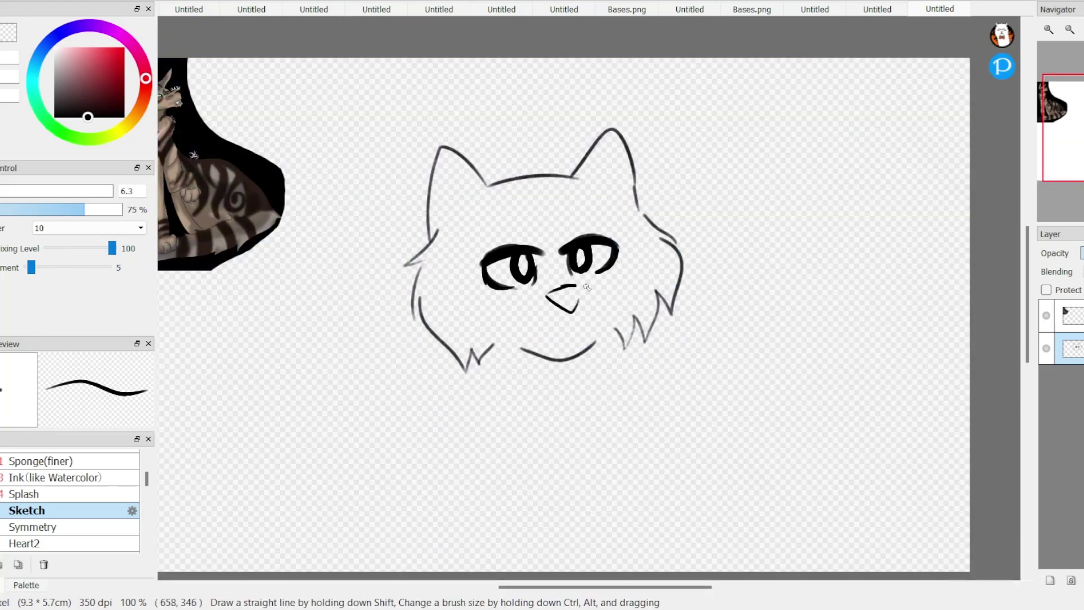
# Step: Sketch a soft grey nose and add eyebrows above the eyes with a smaller brush
pyautogui.hotkey('ctrl', 'z')
pyautogui.moveTo(542, 297); pyautogui.dragTo(586, 290)
pyautogui.hotkey('ctrl', 'z')
pyautogui.press('[')
pyautogui.press('[')
pyautogui.press('[')
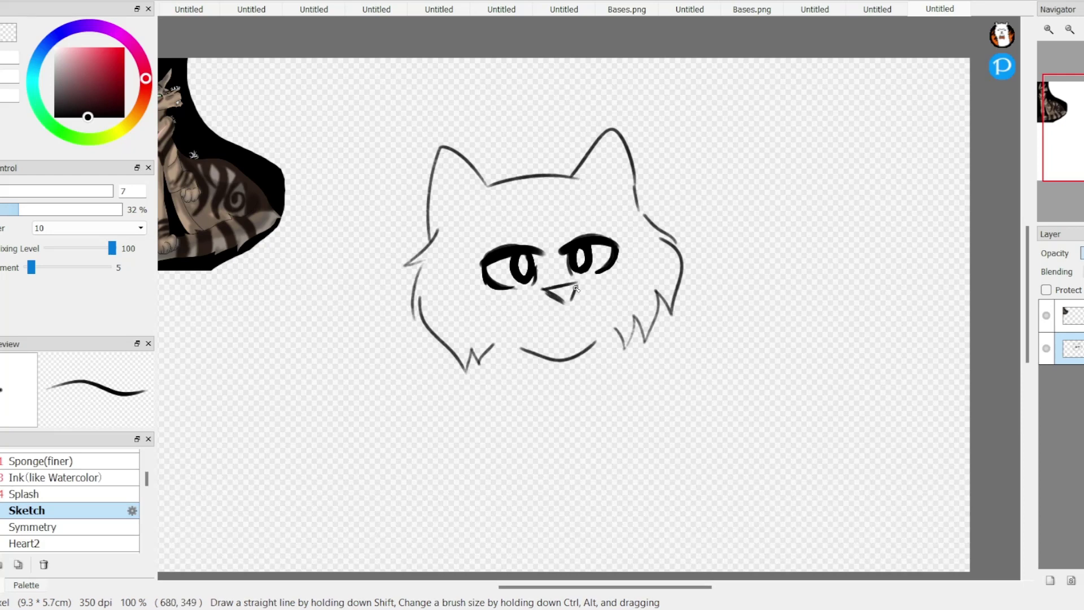
pyautogui.hotkey('ctrl', 'z')
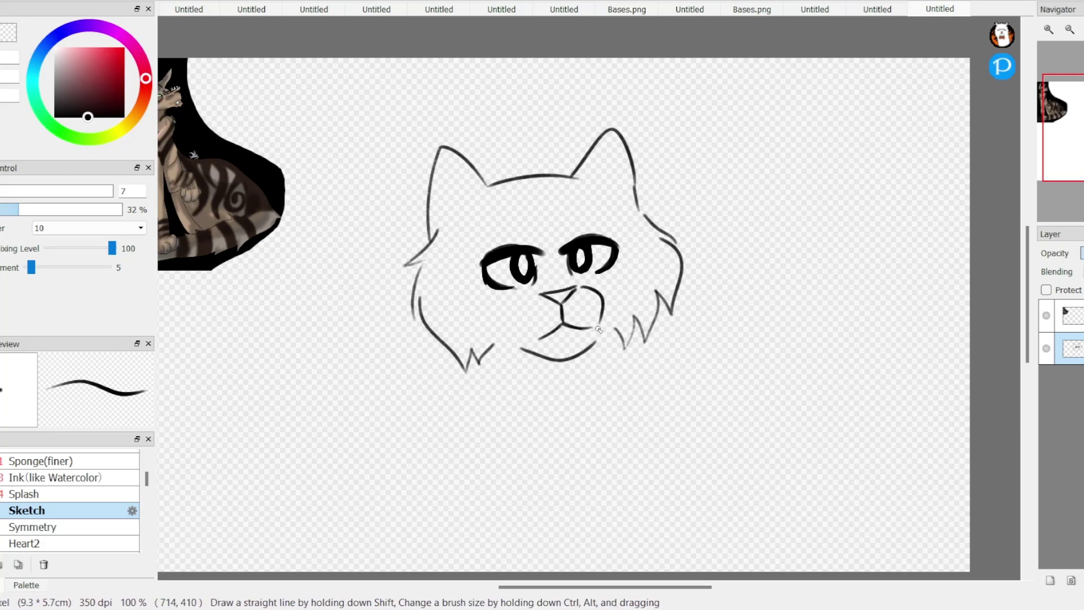
pyautogui.press('[')
pyautogui.moveTo(476, 240); pyautogui.dragTo(603, 225)
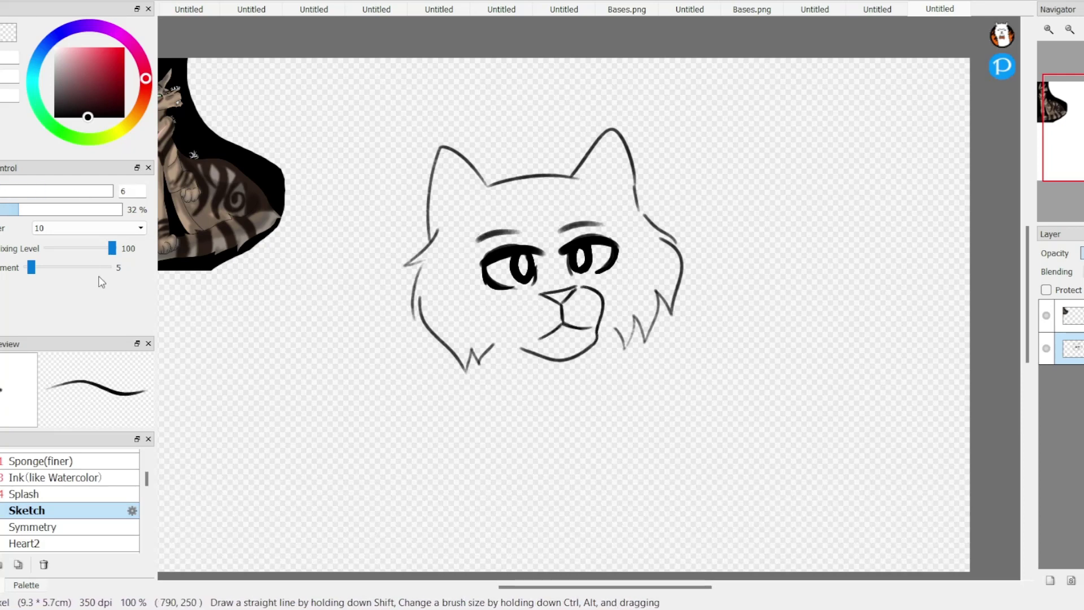
# Step: Move the right cheek fur inward and skew the left cheek fur into place
pyautogui.moveTo(478, 213); pyautogui.dragTo(520, 213)
pyautogui.press('m')
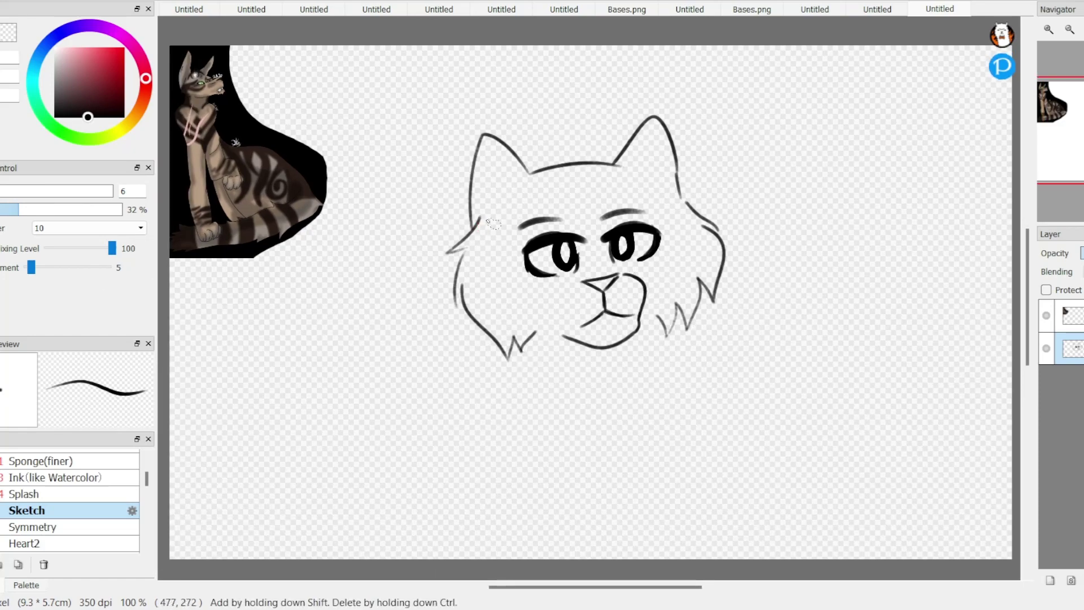
pyautogui.moveTo(408, 224); pyautogui.dragTo(538, 406)
pyautogui.hotkey('ctrl', 't')
pyautogui.moveTo(653, 140); pyautogui.dragTo(794, 339)
pyautogui.hotkey('ctrl', 't')
pyautogui.moveTo(723, 237); pyautogui.dragTo(703, 237)
pyautogui.press('Return')
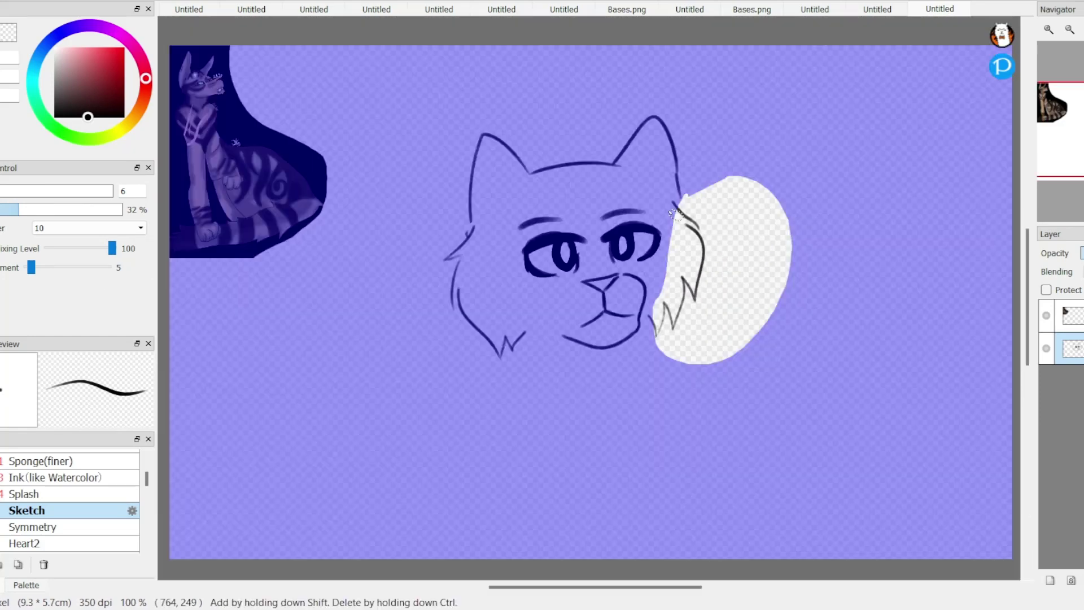
pyautogui.moveTo(443, 184); pyautogui.dragTo(547, 346)
pyautogui.hotkey('ctrl', 't')
pyautogui.moveTo(497, 265); pyautogui.dragTo(527, 274)
pyautogui.press('Return')
# Step: Lower the ears, erase the old ears and head top, and sketch new head-top fur
pyautogui.moveTo(457, 56); pyautogui.dragTo(728, 214)
pyautogui.hotkey('ctrl', 't')
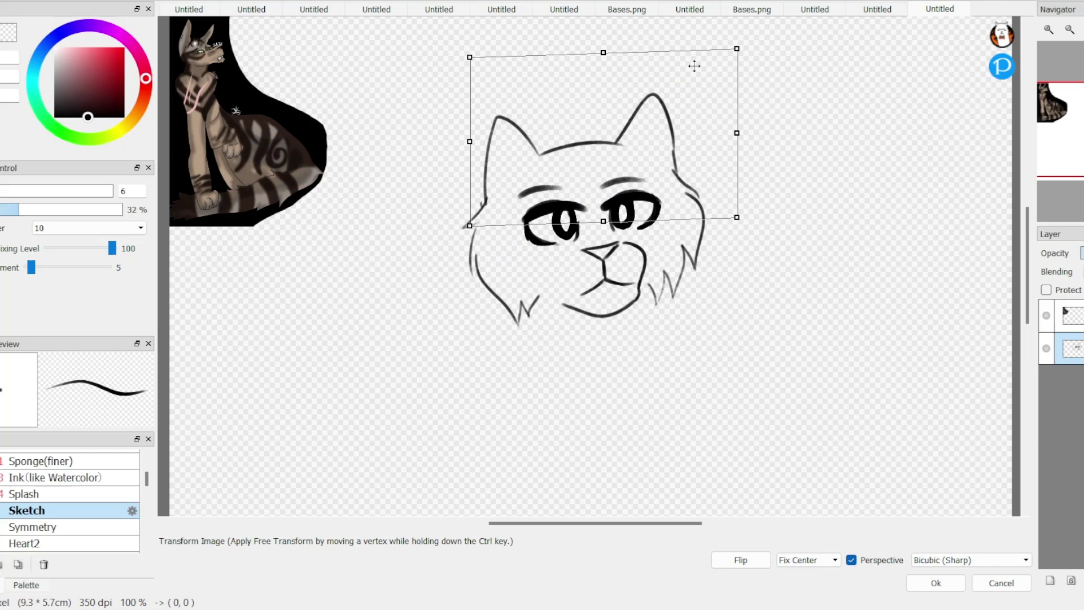
pyautogui.moveTo(695, 66); pyautogui.dragTo(619, 45)
pyautogui.press('Return')
pyautogui.press('Delete')
pyautogui.press('n')
pyautogui.moveTo(514, 182); pyautogui.dragTo(570, 153)
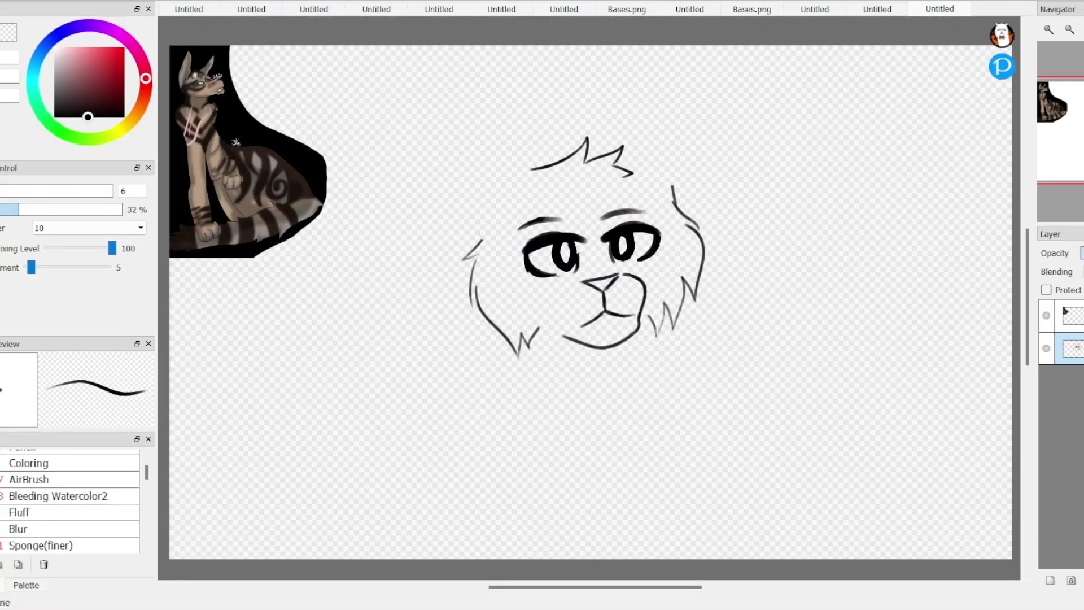
# Step: Add two fur tufts inside the right ear, discarding a trial stroke below the cheek
pyautogui.moveTo(541, 333); pyautogui.dragTo(543, 511)
pyautogui.hotkey('ctrl', 'z')
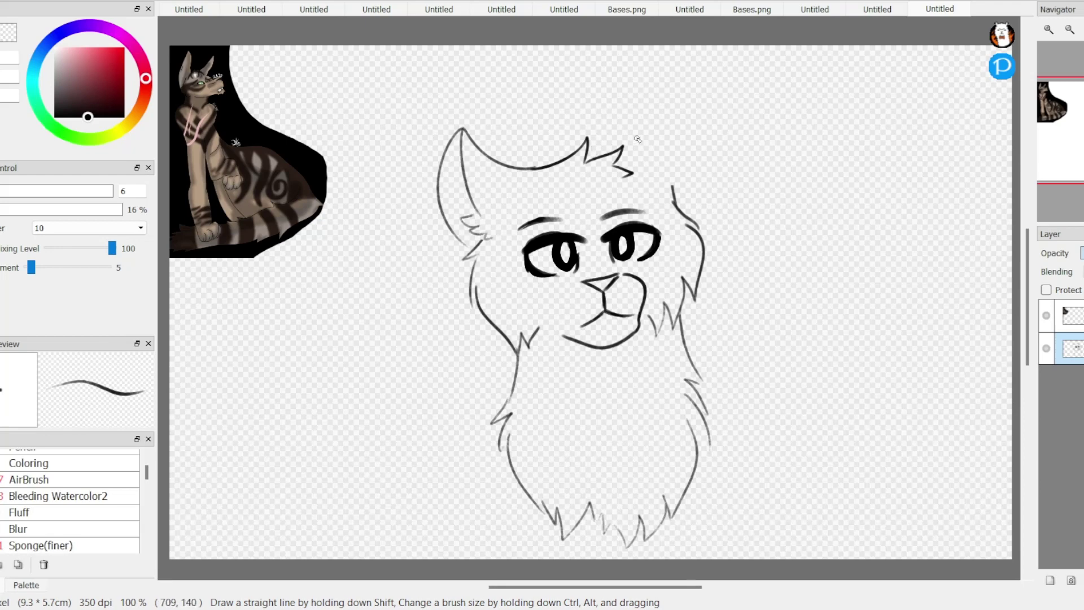
pyautogui.moveTo(655, 163); pyautogui.dragTo(664, 179)
pyautogui.moveTo(673, 166); pyautogui.dragTo(682, 187)
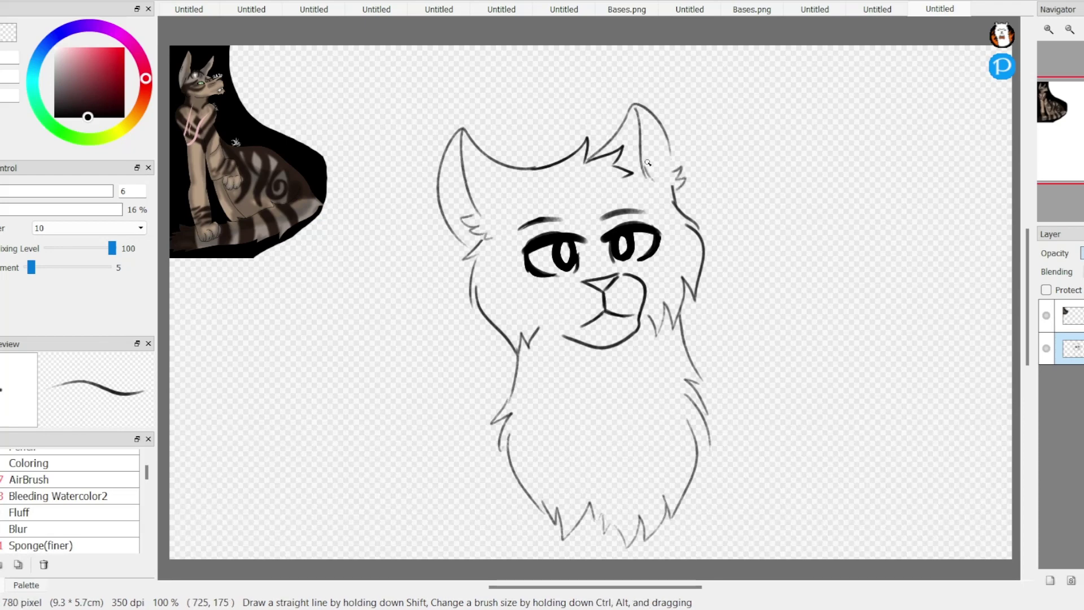
pyautogui.hscroll(1, 511, 240)
pyautogui.scroll(-2, 622, 391)
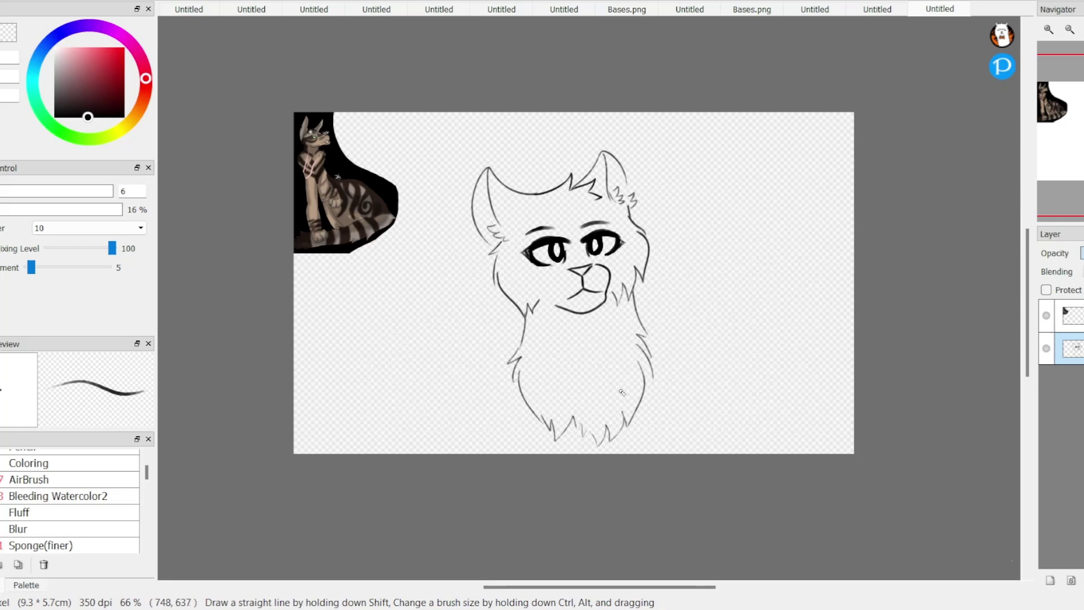
# Step: Shrink and tilt the head, sketch back, legs, paw and bushy tail, then fade the layer
pyautogui.hotkey('ctrl', 't')
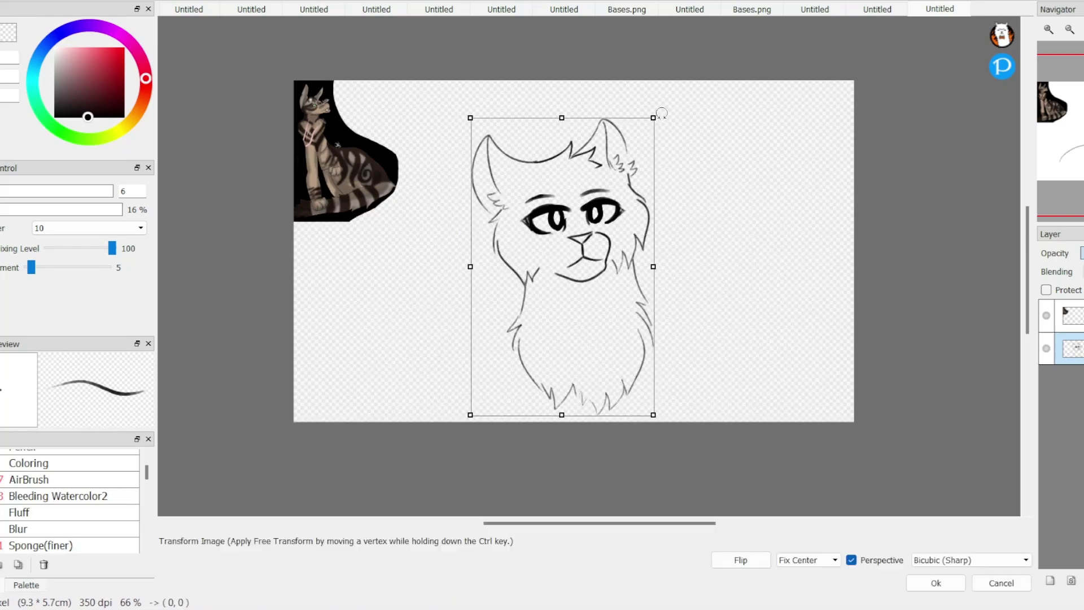
pyautogui.moveTo(658, 115); pyautogui.dragTo(599, 119)
pyautogui.press('Return')
pyautogui.moveTo(588, 249); pyautogui.dragTo(716, 273)
pyautogui.moveTo(579, 254); pyautogui.dragTo(612, 308)
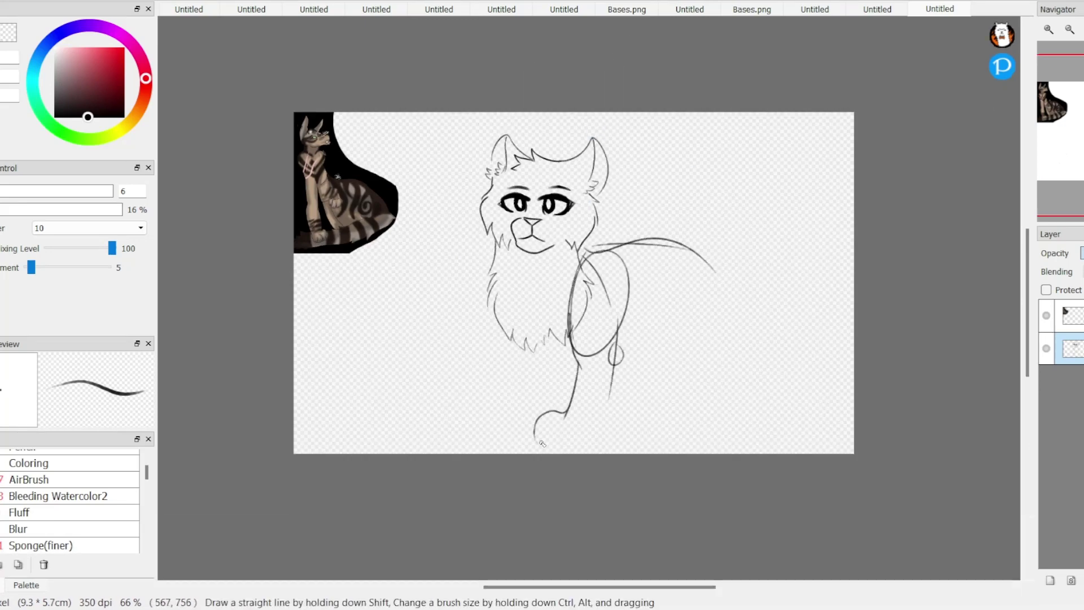
pyautogui.moveTo(683, 249); pyautogui.dragTo(734, 344)
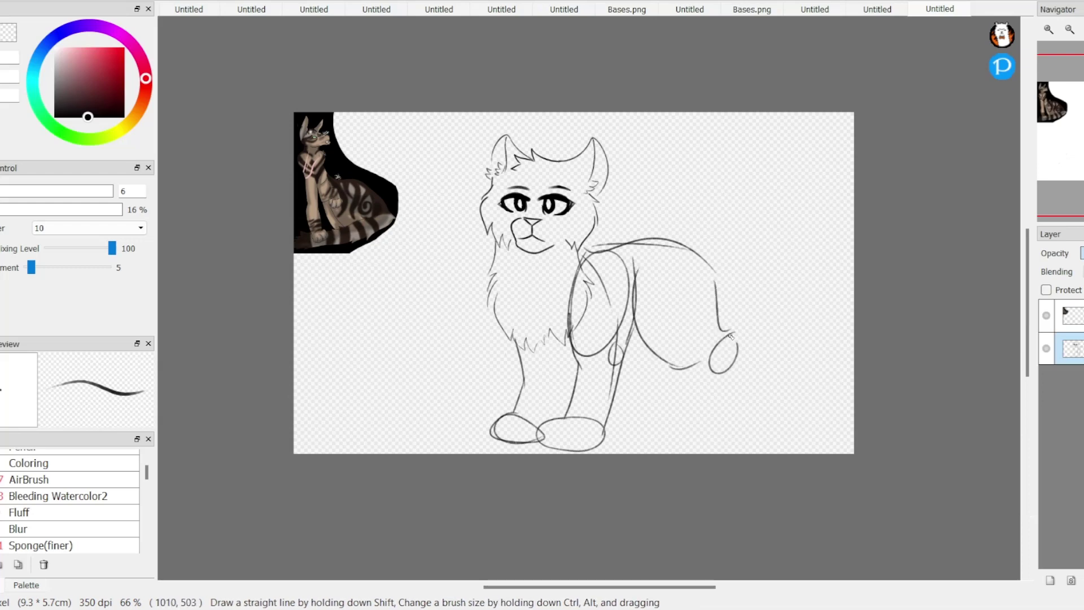
pyautogui.moveTo(649, 429); pyautogui.dragTo(711, 446)
pyautogui.moveTo(706, 237)
pyautogui.mouseDown()
pyautogui.moveTo(722, 146)
pyautogui.moveTo(801, 226)
pyautogui.mouseUp()
# Step: Add a new line-art layer and test-ink the right eye outline and pupil
pyautogui.scroll(5, 562, 171)
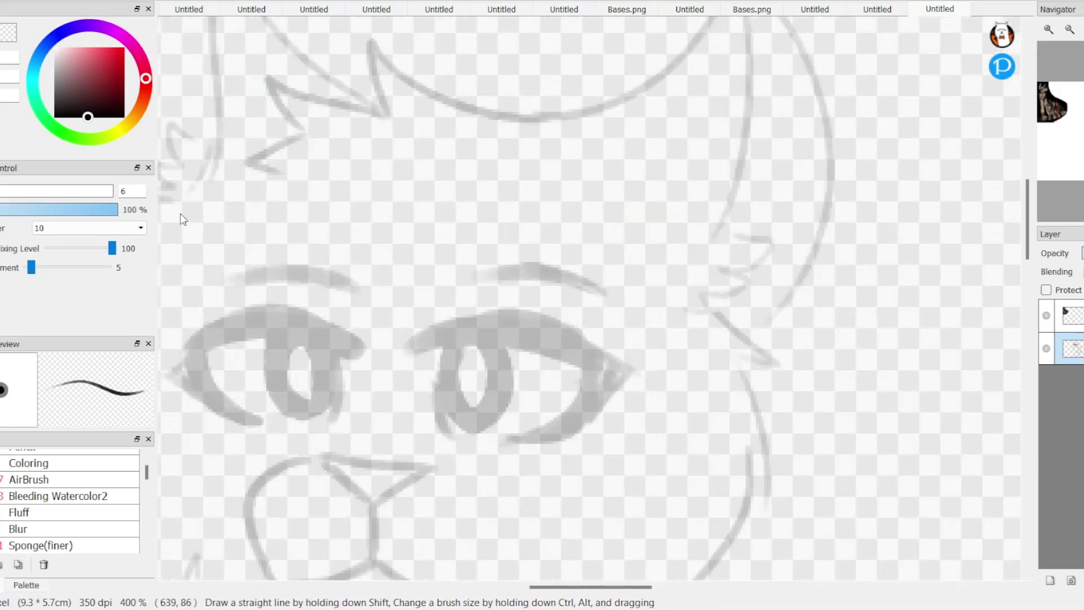
pyautogui.hotkey('ctrl', 'shift', 'n')
pyautogui.press('7')
pyautogui.press('6')
pyautogui.moveTo(450, 320); pyautogui.dragTo(604, 395)
pyautogui.hotkey('ctrl', 'z')
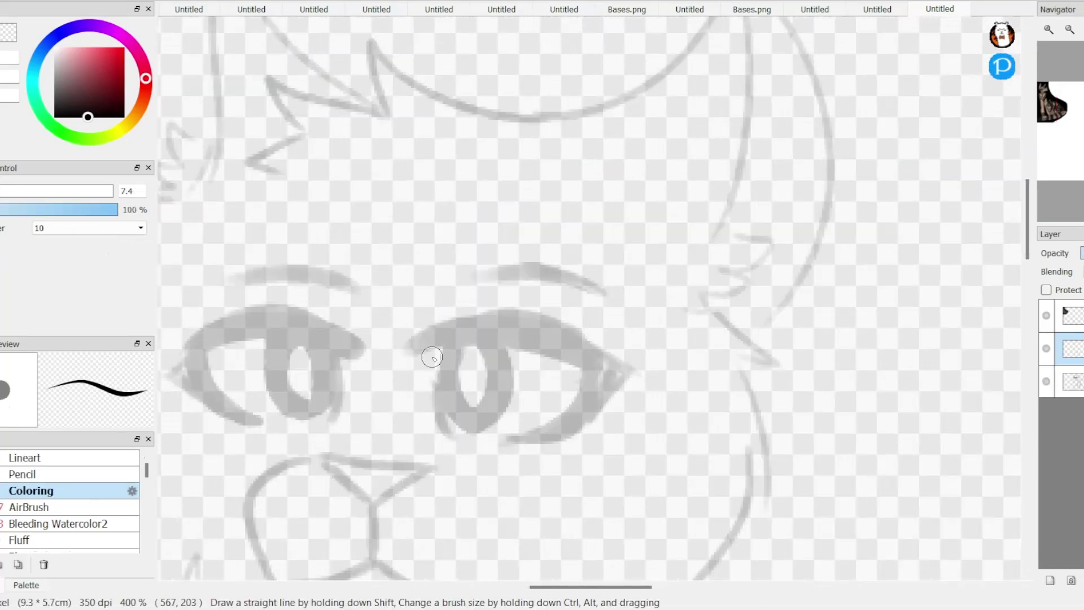
pyautogui.press('9')
pyautogui.moveTo(406, 317)
pyautogui.mouseDown()
pyautogui.moveTo(571, 372)
pyautogui.moveTo(411, 399)
pyautogui.mouseUp()
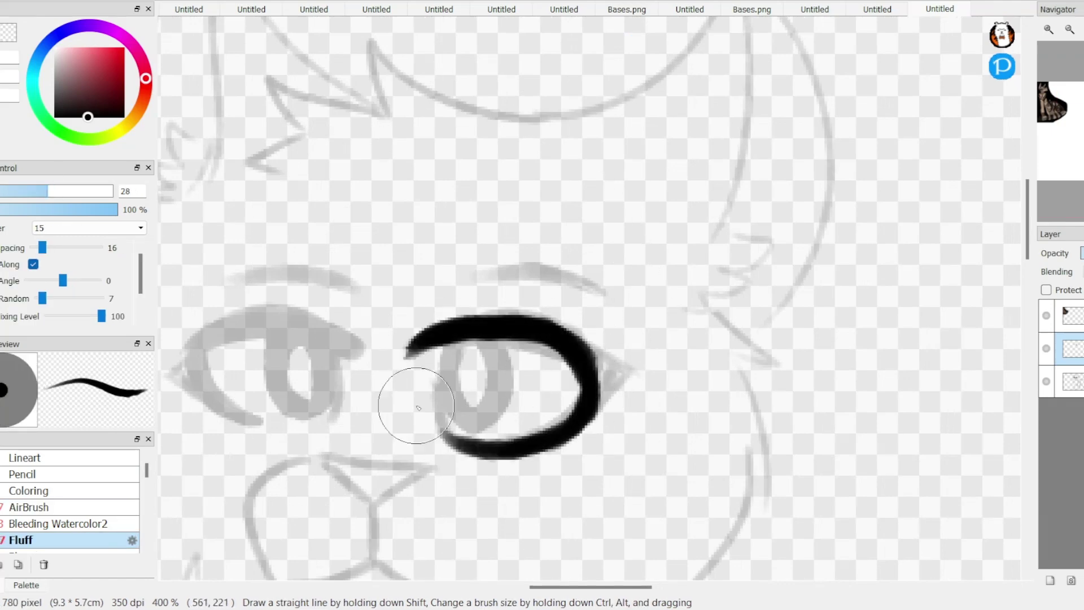
pyautogui.moveTo(468, 356); pyautogui.dragTo(472, 389)
pyautogui.scroll(-2, 548, 319)
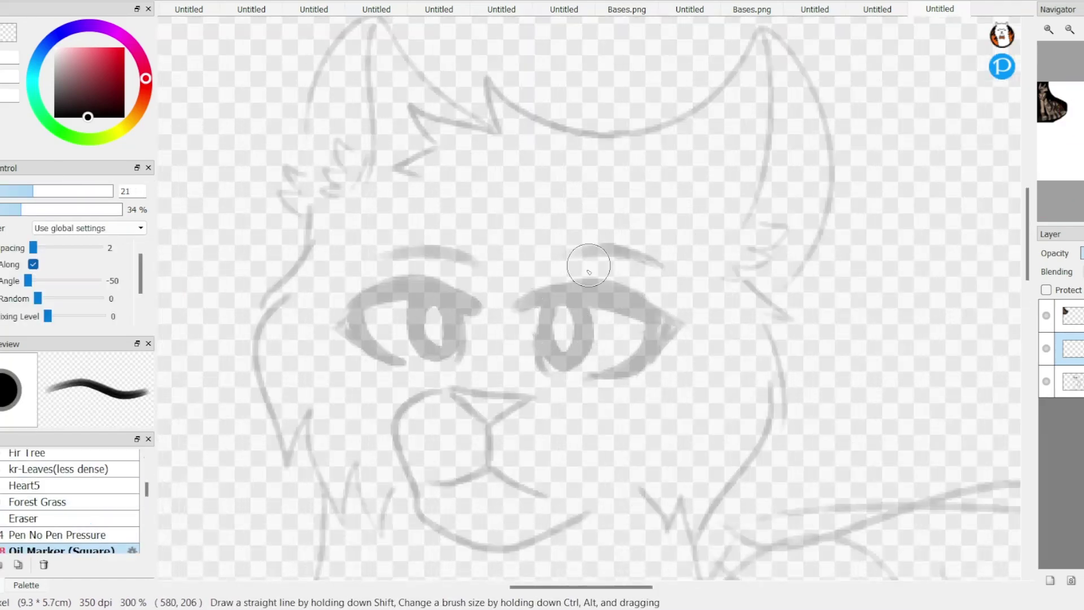
# Step: Try a pen brow arc and a pencil eye outline, undoing and erasing most of them
pyautogui.press('4')
pyautogui.moveTo(513, 307); pyautogui.dragTo(653, 339)
pyautogui.hotkey('ctrl', 'z')
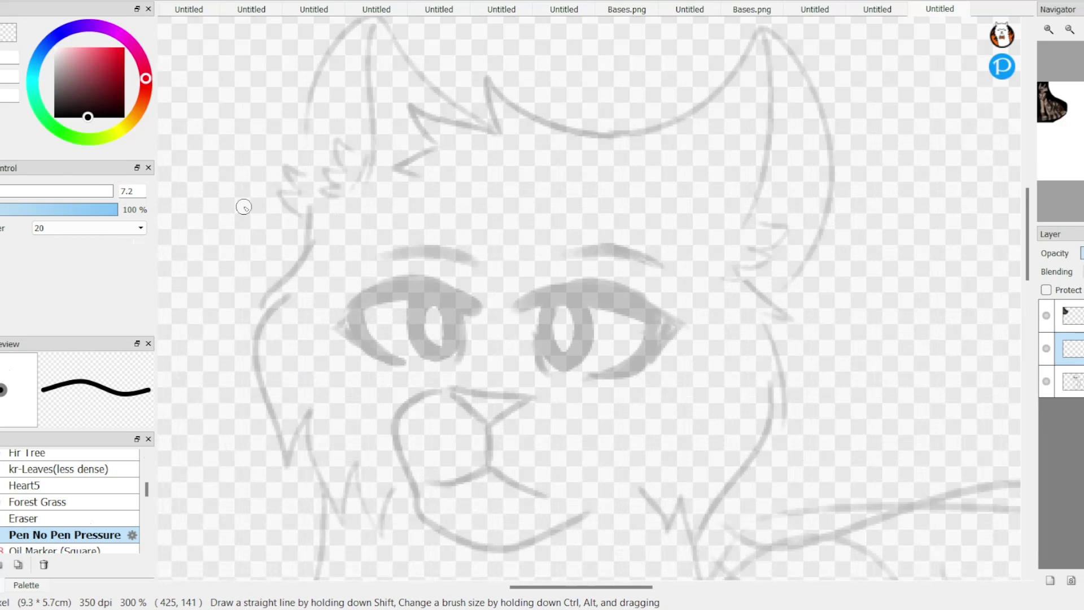
pyautogui.press('7')
pyautogui.scroll(3, 117, 516)
pyautogui.click(57, 473)
pyautogui.moveTo(542, 372)
pyautogui.mouseDown()
pyautogui.moveTo(529, 299)
pyautogui.moveTo(648, 333)
pyautogui.mouseUp()
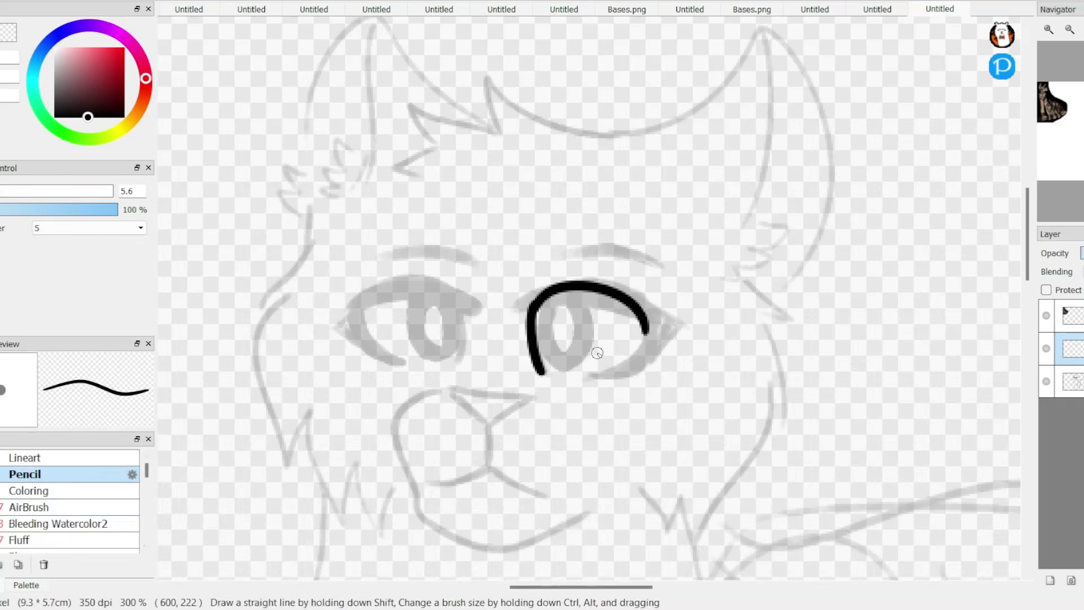
pyautogui.hotkey('ctrl', 'z')
pyautogui.moveTo(533, 367); pyautogui.dragTo(649, 327)
pyautogui.press('e')
pyautogui.moveTo(564, 350); pyautogui.dragTo(610, 310)
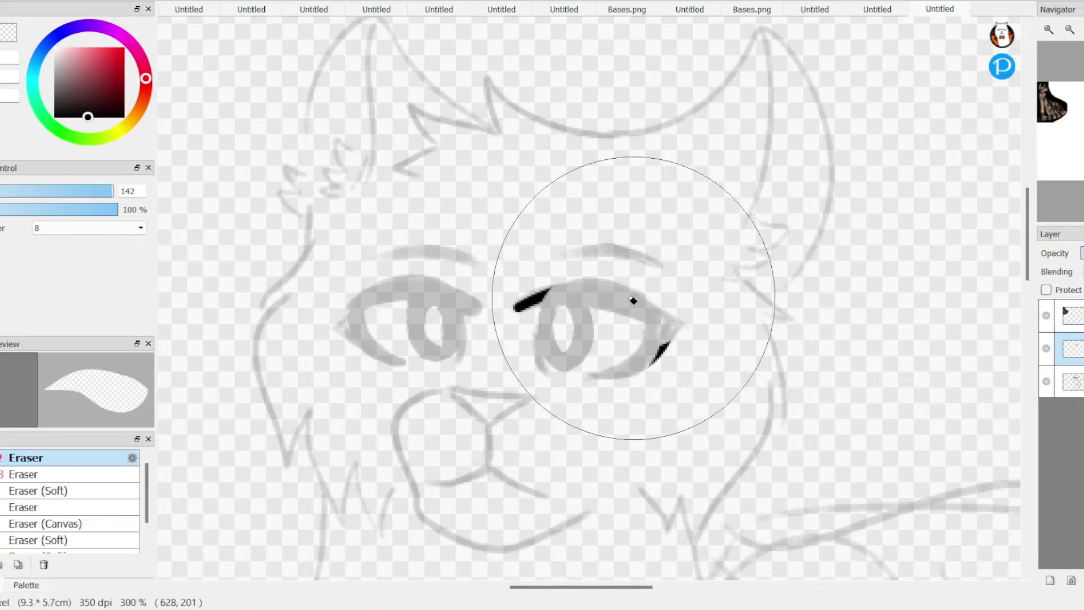
# Step: Test the ink and fluff brushes on nose, muzzle and paw, then pick a solid inking brush
pyautogui.scroll(-3, 85, 497)
pyautogui.click(97, 493)
pyautogui.scroll(3, 85, 505)
pyautogui.click(34, 522)
pyautogui.moveTo(439, 388)
pyautogui.mouseDown()
pyautogui.moveTo(399, 480)
pyautogui.moveTo(599, 506)
pyautogui.mouseUp()
pyautogui.moveTo(468, 407)
pyautogui.mouseDown()
pyautogui.moveTo(548, 408)
pyautogui.moveTo(488, 458)
pyautogui.mouseUp()
pyautogui.hotkey('ctrl', 'z')
pyautogui.scroll(-5, 508, 429)
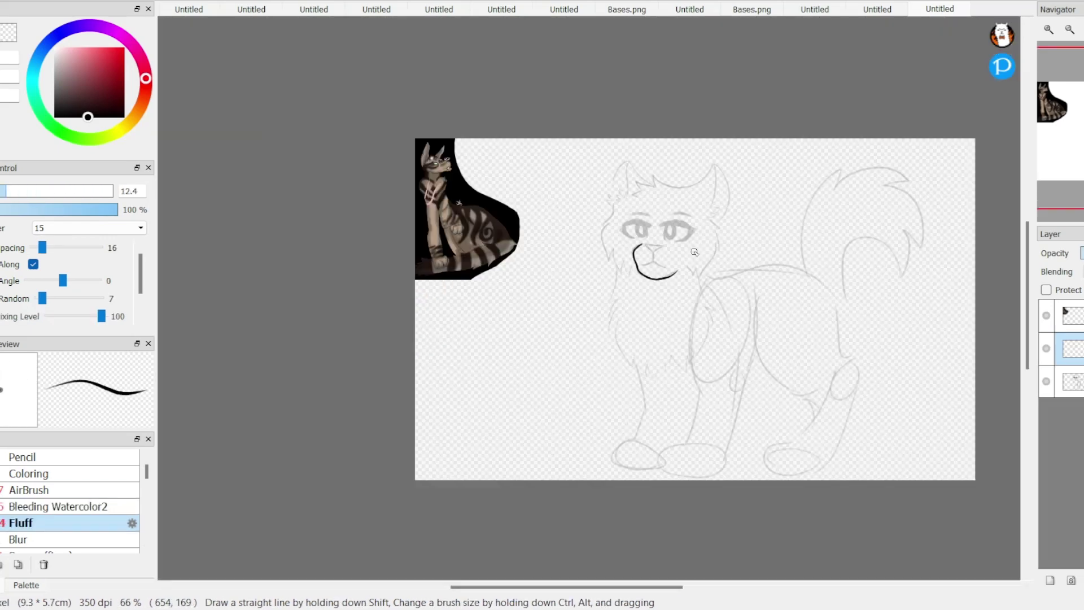
pyautogui.scroll(2, 650, 480)
pyautogui.moveTo(649, 530); pyautogui.dragTo(638, 571)
pyautogui.moveTo(683, 573); pyautogui.dragTo(630, 492)
pyautogui.hotkey('ctrl', 'z')
pyautogui.hotkey('ctrl', 'z')
pyautogui.hotkey('ctrl', 'z')
pyautogui.click(34, 473)
pyautogui.scroll(2, 585, 346)
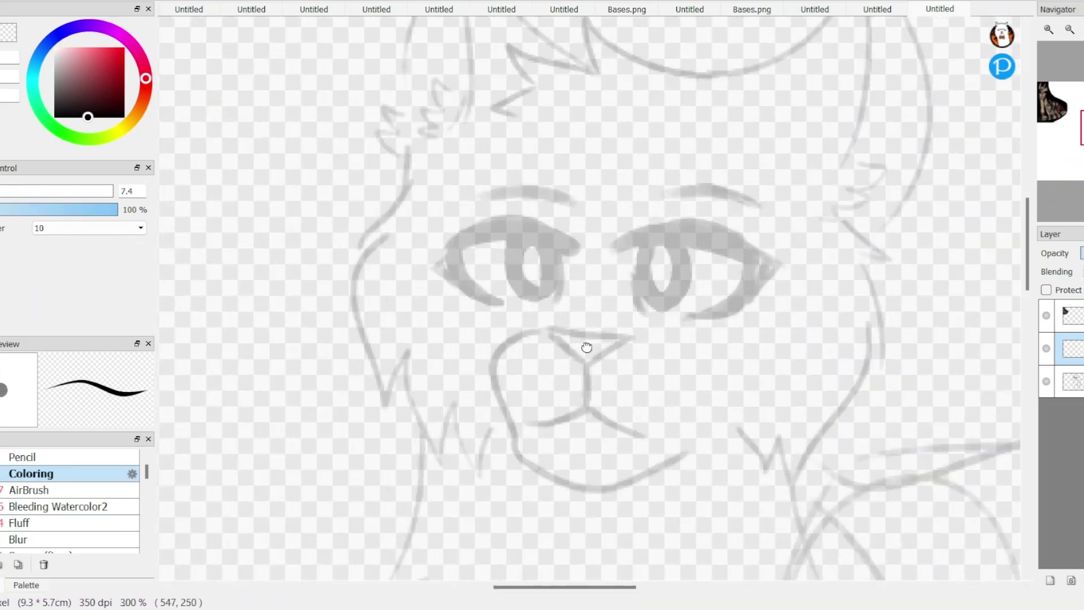
# Step: Ink the left eye outline in thick black, erasing to thin its top edge
pyautogui.moveTo(497, 261); pyautogui.dragTo(485, 353)
pyautogui.hotkey('ctrl', 'z')
pyautogui.moveTo(395, 283)
pyautogui.mouseDown()
pyautogui.moveTo(522, 279)
pyautogui.moveTo(477, 333)
pyautogui.mouseUp()
pyautogui.moveTo(531, 265); pyautogui.dragTo(511, 325)
pyautogui.press('e')
pyautogui.moveTo(404, 271)
pyautogui.mouseDown()
pyautogui.moveTo(471, 244)
pyautogui.moveTo(444, 273)
pyautogui.moveTo(444, 263)
pyautogui.moveTo(507, 294)
pyautogui.moveTo(497, 309)
pyautogui.moveTo(502, 268)
pyautogui.moveTo(500, 304)
pyautogui.mouseUp()
pyautogui.press('b')
# Step: Copy the left eye and eyebrow, mirror the copy and place it as the right eye
pyautogui.press('e')
pyautogui.press('b')
pyautogui.moveTo(415, 243); pyautogui.dragTo(530, 237)
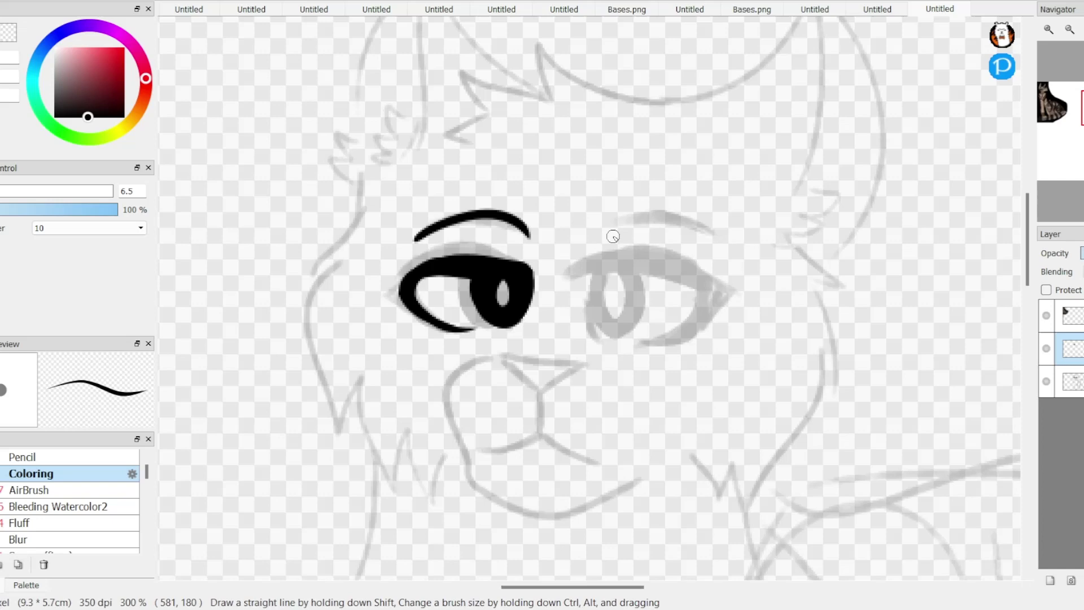
pyautogui.hotkey('ctrl', 'c')
pyautogui.hotkey('ctrl', 'v')
pyautogui.hotkey('ctrl', 't')
pyautogui.press('Return')
pyautogui.scroll(-1, 653, 270)
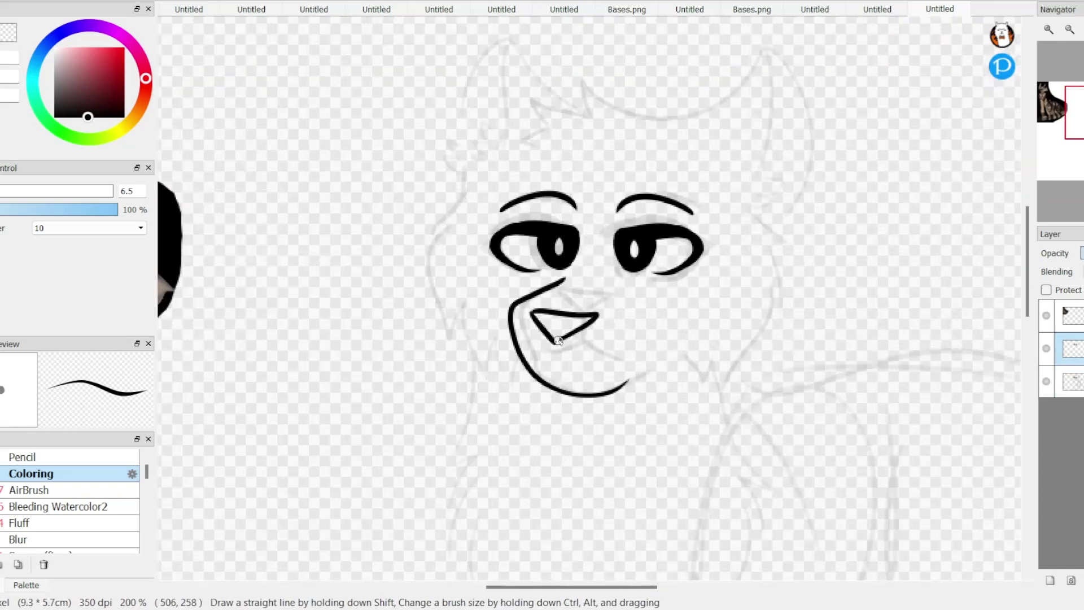
# Step: Try right-cheek fluff and a wider nose triangle, then undo those face lines
pyautogui.moveTo(761, 230); pyautogui.dragTo(668, 373)
pyautogui.press('e')
pyautogui.press('b')
pyautogui.moveTo(536, 316)
pyautogui.mouseDown()
pyautogui.moveTo(593, 324)
pyautogui.moveTo(564, 334)
pyautogui.mouseUp()
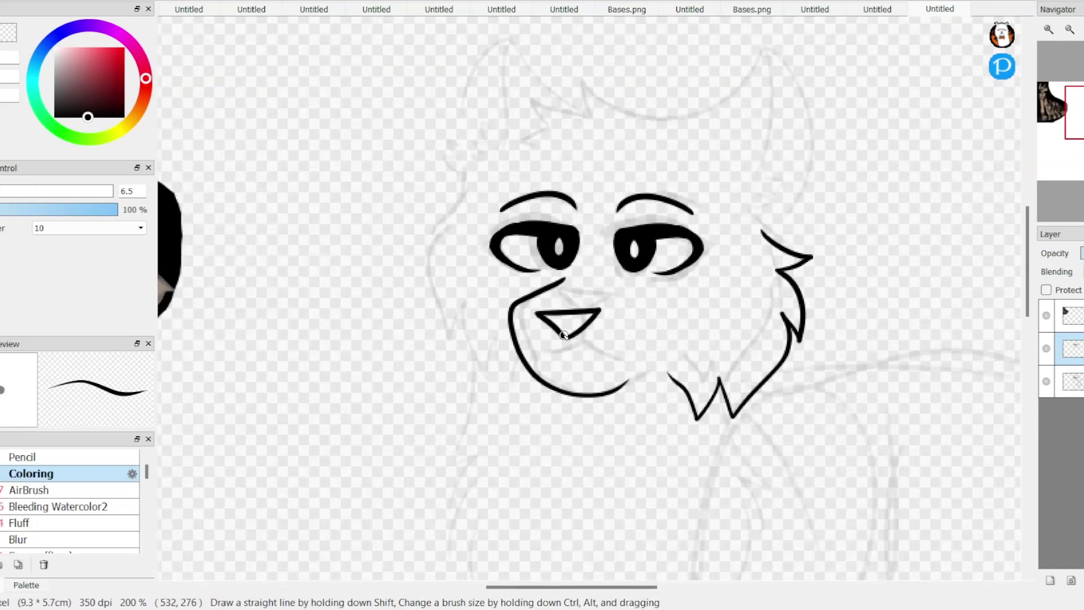
pyautogui.hotkey('ctrl', 'z')
pyautogui.hotkey('ctrl', 'z')
pyautogui.hotkey('ctrl', 'z')
pyautogui.hotkey('ctrl', 'z')
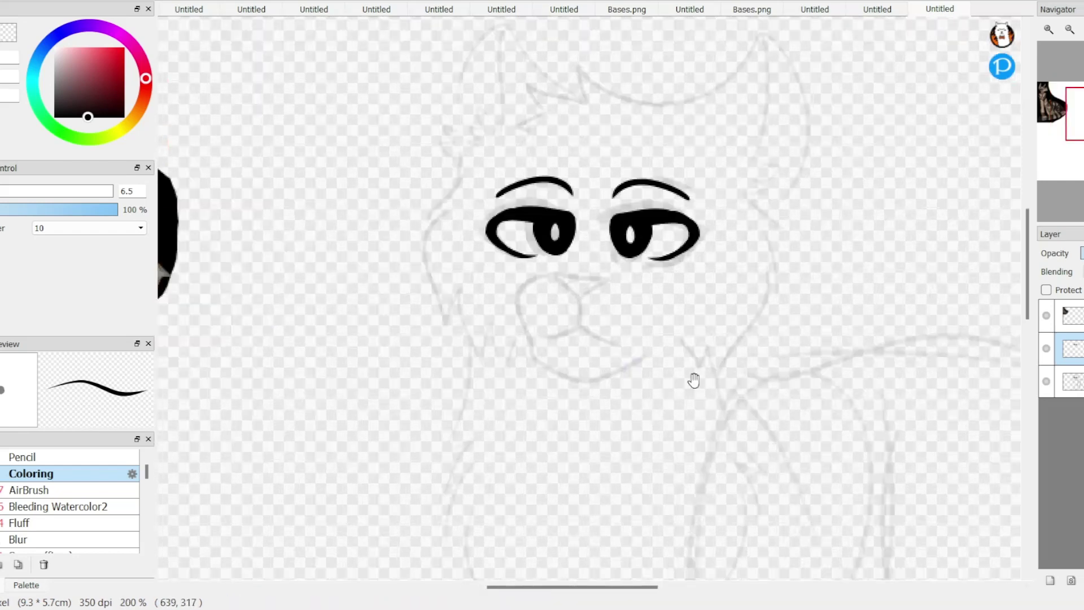
# Step: Try a fur zigzag and a curve on the forehead, undoing both
pyautogui.moveTo(692, 380); pyautogui.dragTo(597, 178)
pyautogui.moveTo(415, 202); pyautogui.dragTo(381, 273)
pyautogui.hotkey('ctrl', 'z')
pyautogui.hotkey('ctrl', 'z')
pyautogui.moveTo(573, 230); pyautogui.dragTo(607, 464)
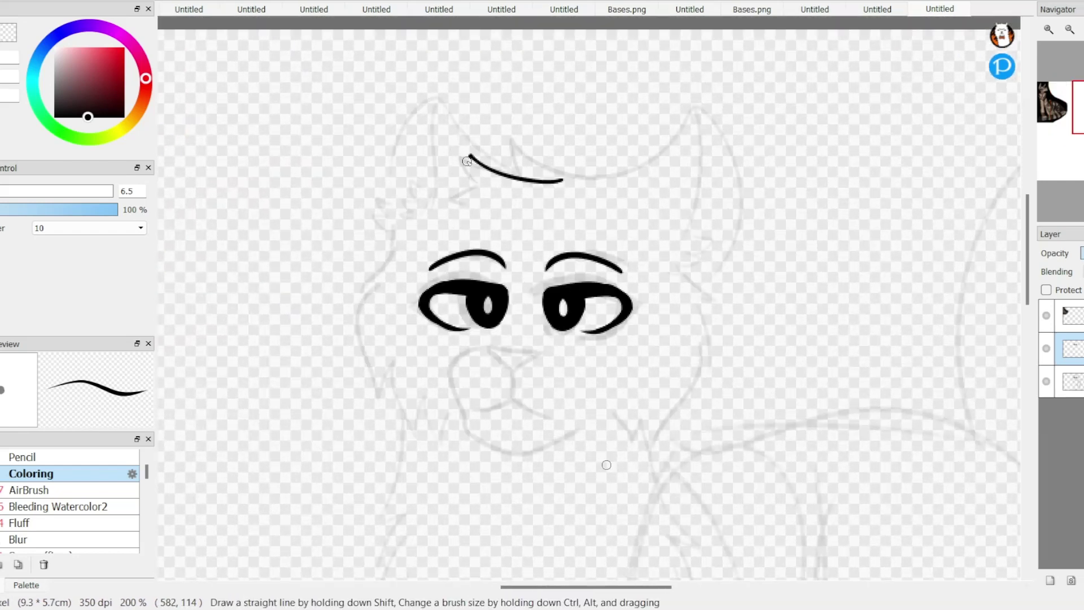
# Step: Try pencil strokes for the head side, ear and cheek outline, undoing them all
pyautogui.hotkey('ctrl', 'z')
pyautogui.press('n')
pyautogui.moveTo(485, 182)
pyautogui.mouseDown()
pyautogui.moveTo(438, 183)
pyautogui.moveTo(423, 389)
pyautogui.mouseUp()
pyautogui.hotkey('ctrl', 'z')
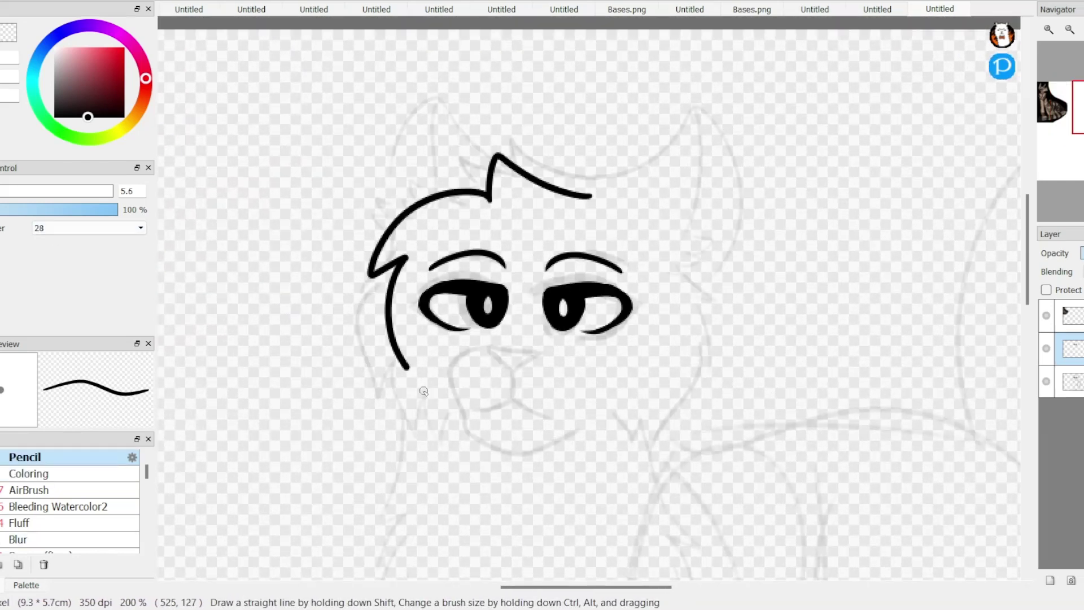
pyautogui.hotkey('ctrl', 'z')
pyautogui.moveTo(593, 193)
pyautogui.mouseDown()
pyautogui.moveTo(737, 282)
pyautogui.moveTo(615, 474)
pyautogui.moveTo(375, 220)
pyautogui.mouseUp()
pyautogui.hotkey('ctrl', 'z')
pyautogui.hotkey('ctrl', 'z')
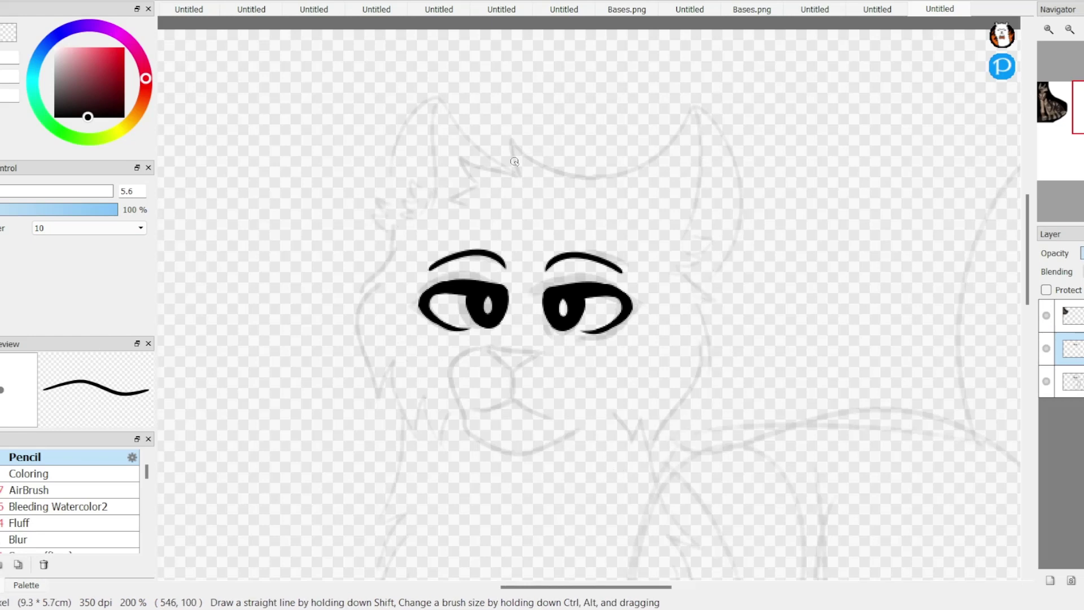
pyautogui.hotkey('ctrl', 'z')
# Step: Draw mirrored jagged cheek fur with the Symmetry brush, redoing strokes until thicker and longer
pyautogui.press('3')
pyautogui.keyDown('ctrl'); pyautogui.click(527, 312); pyautogui.keyUp('ctrl')
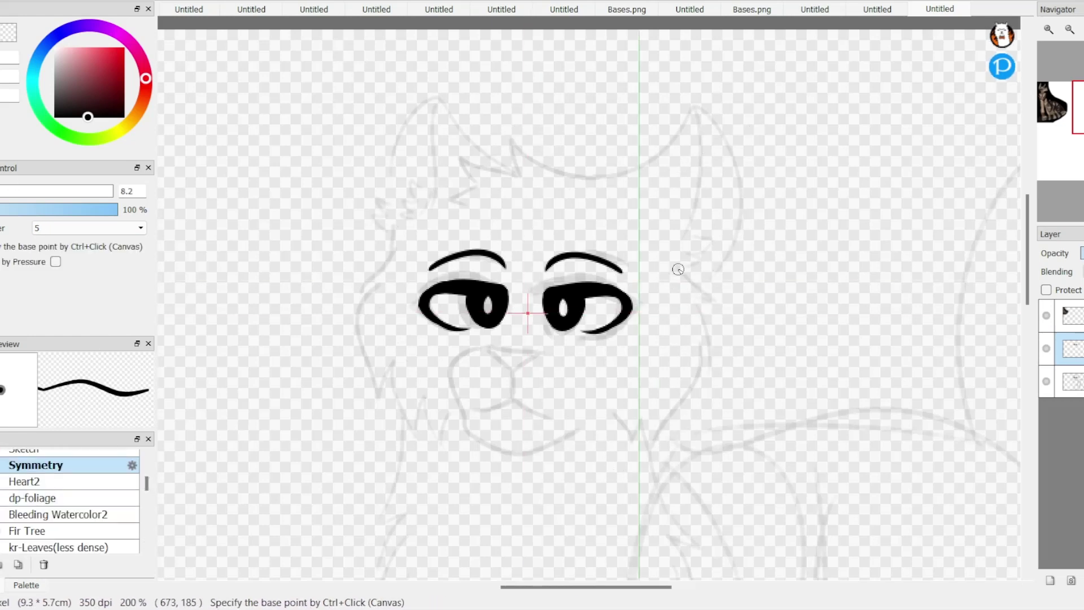
pyautogui.moveTo(673, 262); pyautogui.dragTo(664, 412)
pyautogui.hotkey('ctrl', 'z')
pyautogui.hotkey('ctrl', 'z')
pyautogui.press('e')
pyautogui.press('e')
pyautogui.moveTo(665, 254); pyautogui.dragTo(638, 446)
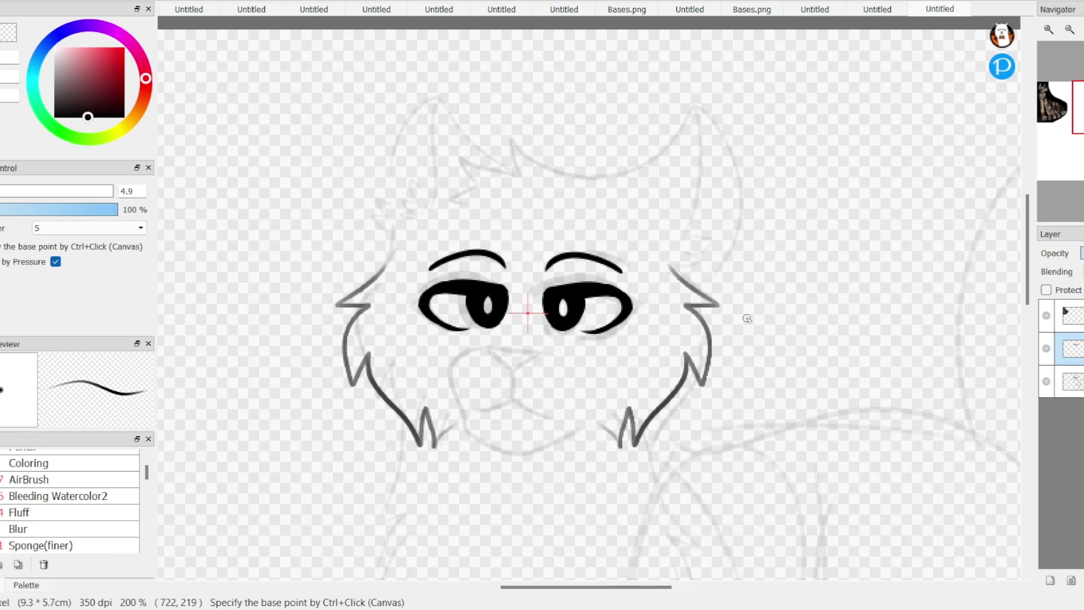
pyautogui.hotkey('ctrl', 'z')
pyautogui.press('3')
pyautogui.moveTo(386, 277)
pyautogui.mouseDown()
pyautogui.moveTo(355, 316)
pyautogui.moveTo(446, 457)
pyautogui.mouseUp()
pyautogui.hotkey('ctrl', 'z')
pyautogui.hotkey('ctrl', 'z')
pyautogui.moveTo(391, 252)
pyautogui.mouseDown()
pyautogui.moveTo(354, 326)
pyautogui.moveTo(435, 439)
pyautogui.mouseUp()
pyautogui.hotkey('ctrl', 'z')
pyautogui.moveTo(382, 294); pyautogui.dragTo(356, 332)
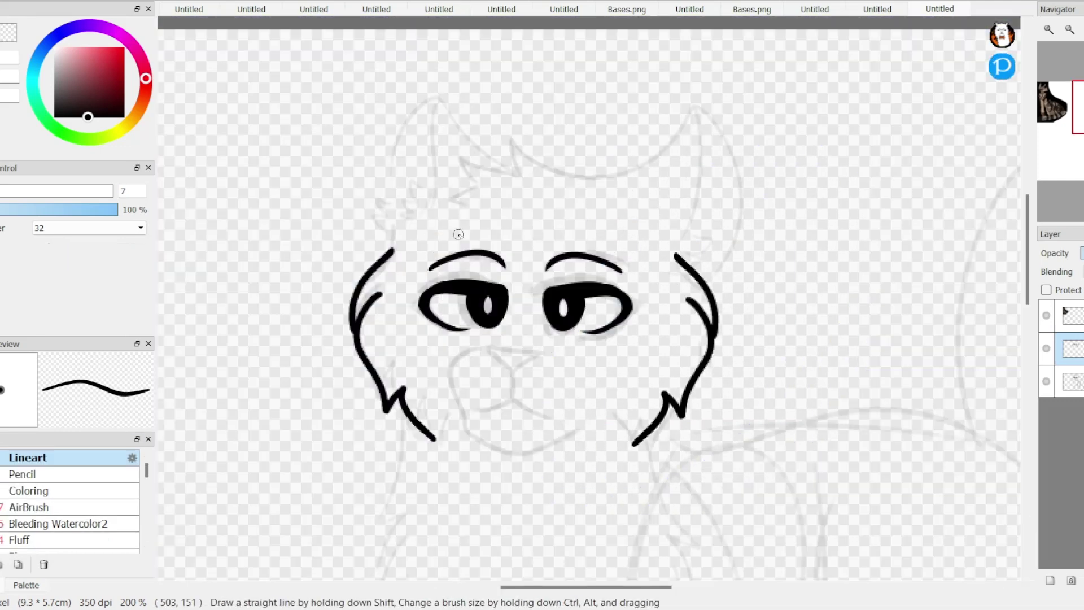
pyautogui.press('e')
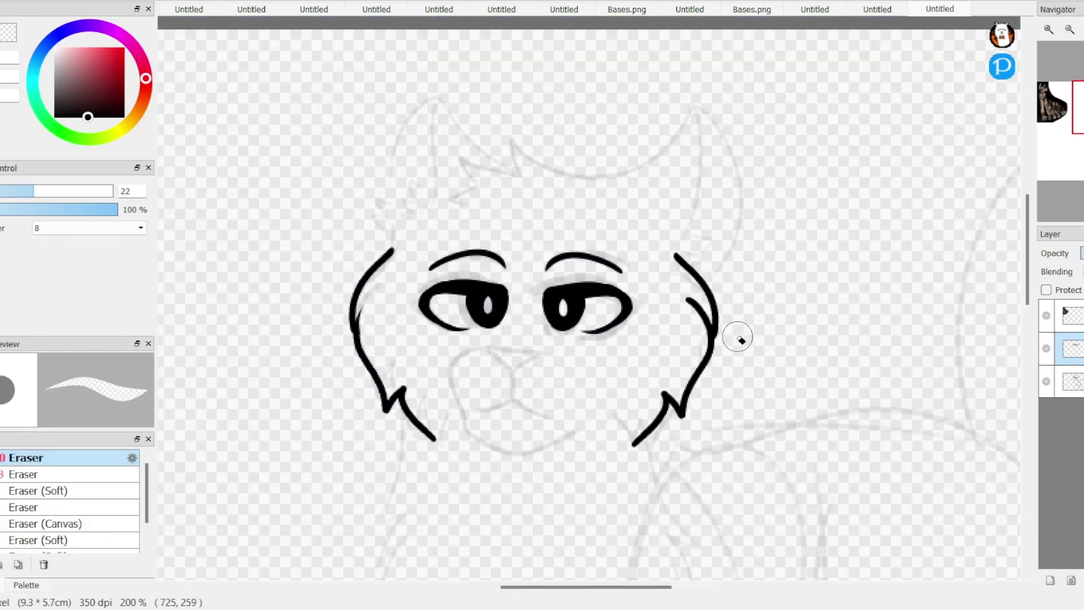
# Step: Ink the forehead line, both ears, a tufted head top with a curl, and the inner ear line
pyautogui.press('1')
pyautogui.moveTo(570, 194); pyautogui.dragTo(700, 275)
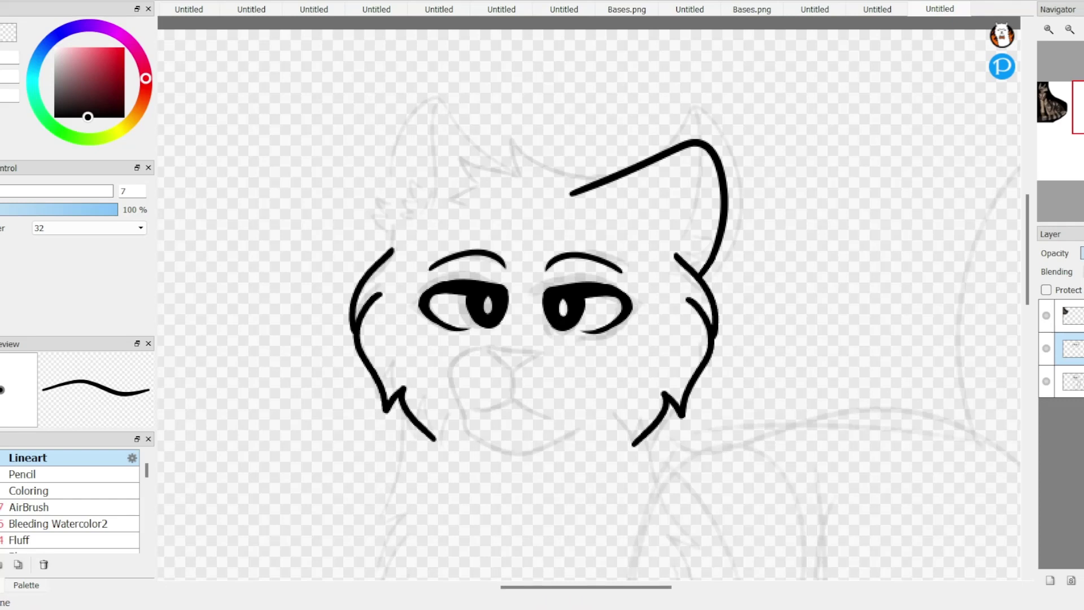
pyautogui.moveTo(573, 194); pyautogui.dragTo(477, 195)
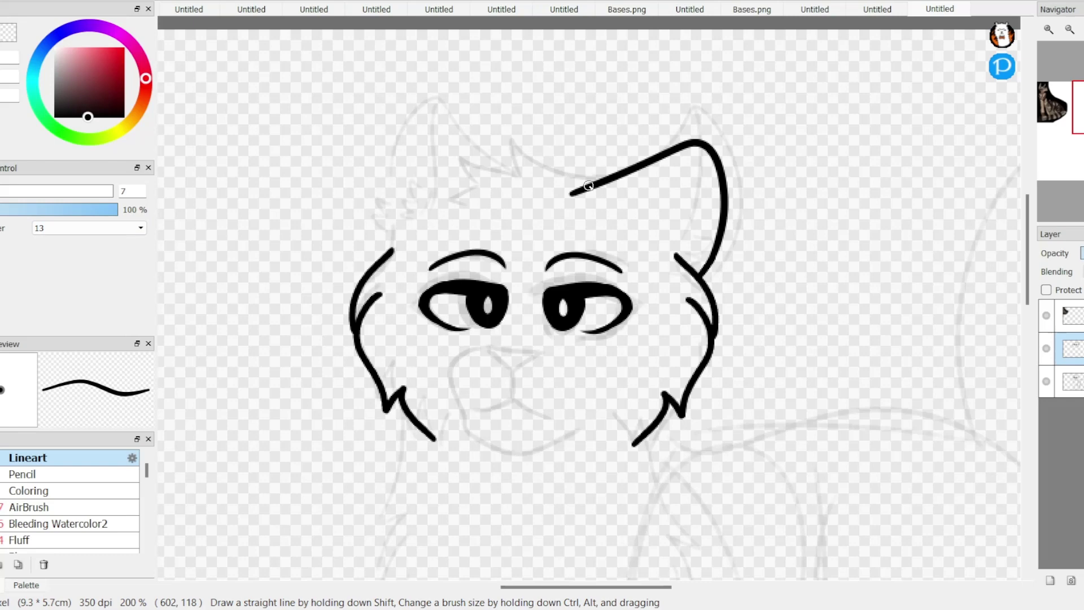
pyautogui.moveTo(626, 169); pyautogui.dragTo(440, 200)
pyautogui.moveTo(420, 254); pyautogui.dragTo(460, 231)
pyautogui.moveTo(683, 244); pyautogui.dragTo(684, 192)
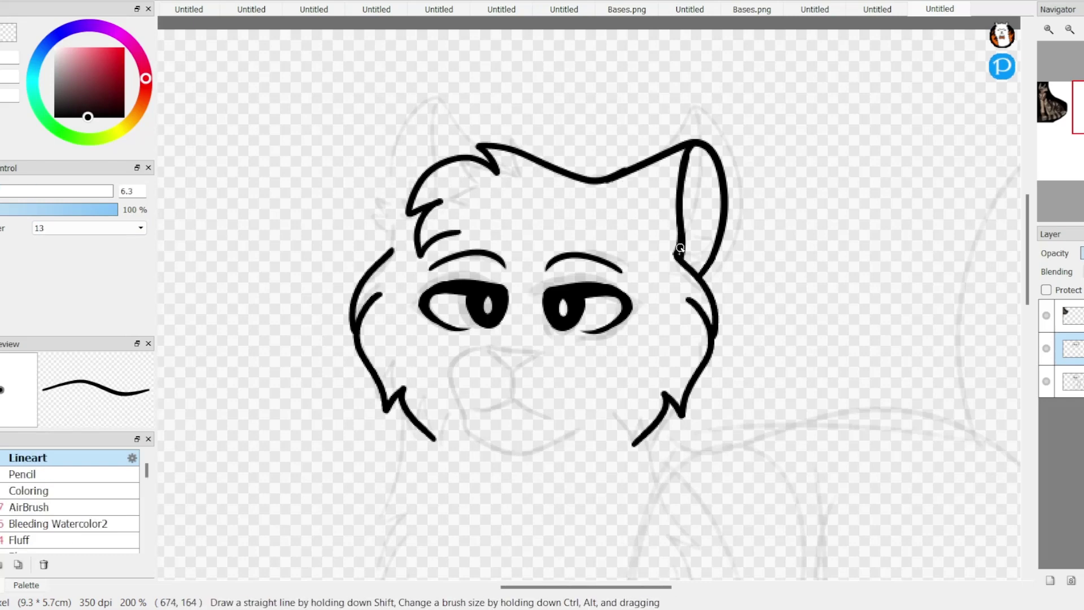
# Step: Flip the canvas to check proportions, then ink the nose and the mouth curve below it
pyautogui.press('h')
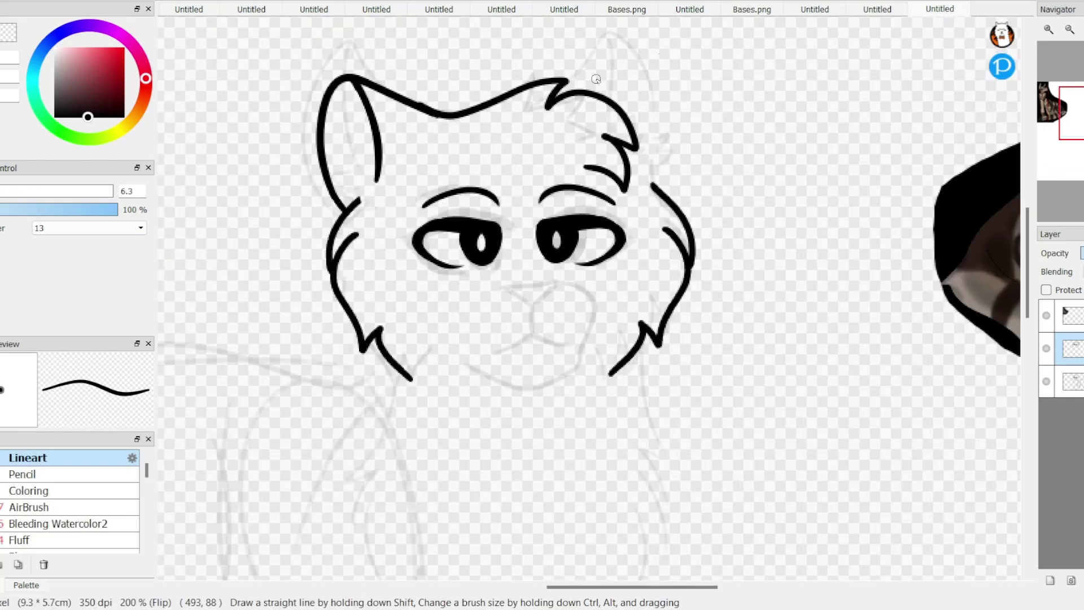
pyautogui.scroll(2, 640, 158)
pyautogui.moveTo(501, 210); pyautogui.dragTo(520, 164)
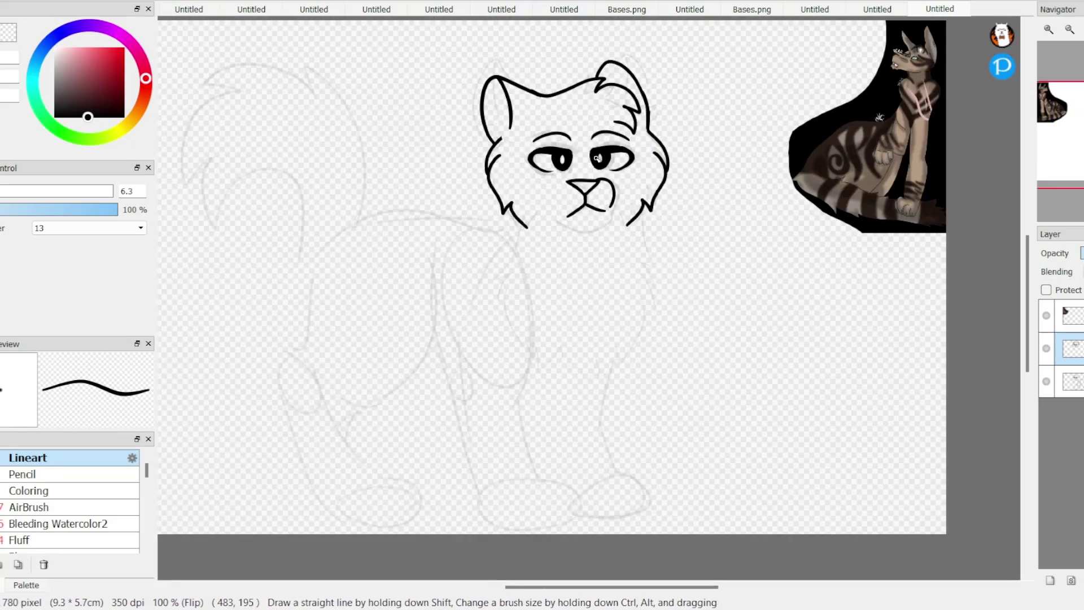
pyautogui.moveTo(653, 246)
pyautogui.mouseDown()
pyautogui.moveTo(582, 242)
pyautogui.moveTo(616, 254)
pyautogui.mouseUp()
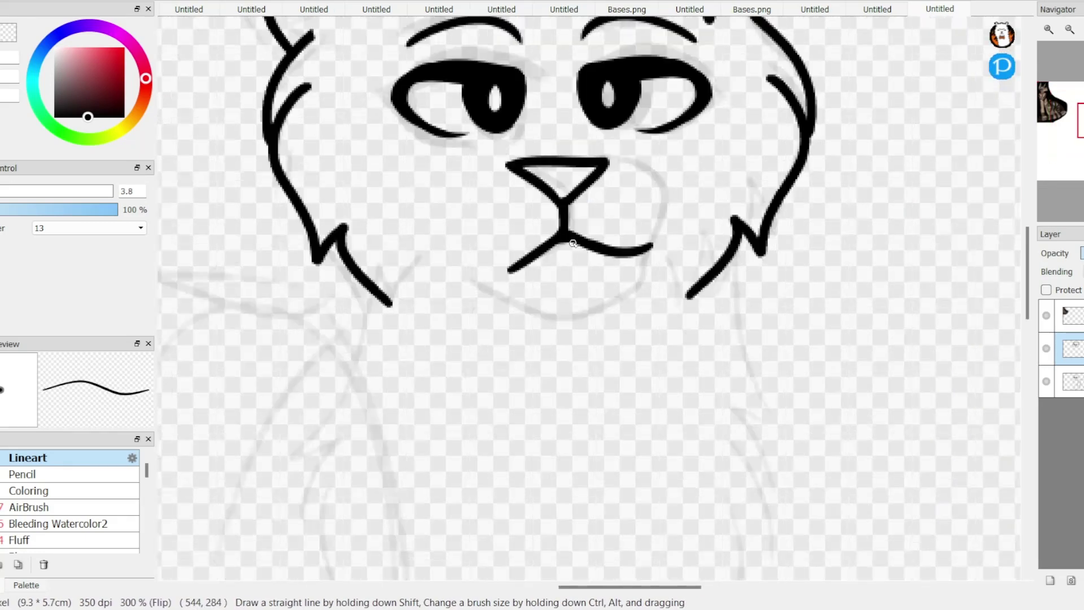
pyautogui.scroll(-2, 581, 249)
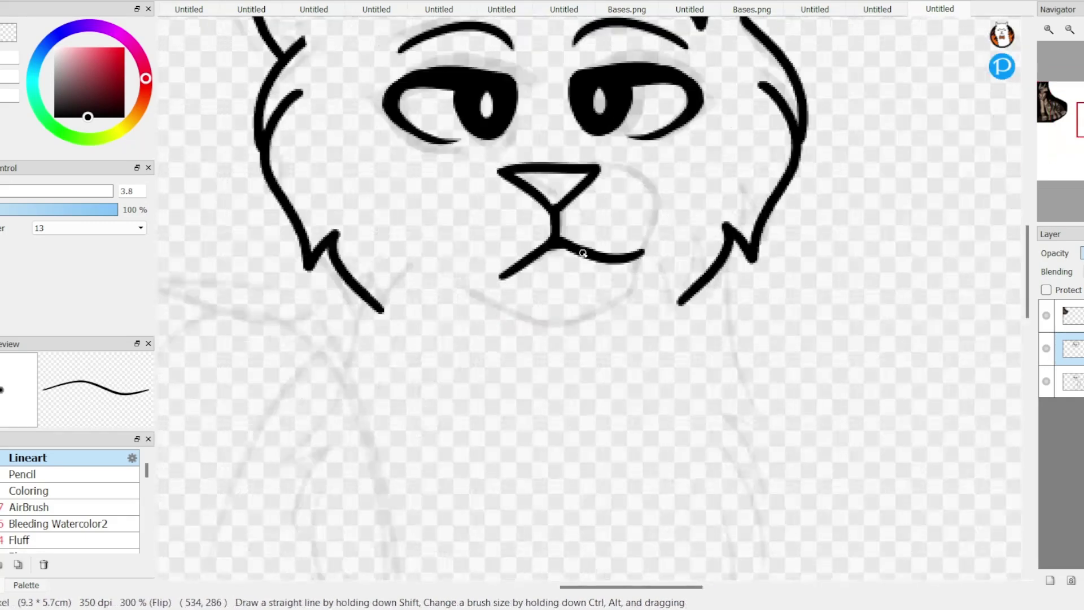
# Step: Ink the neck line and the front leg down to a curled paw, redrawing the leg once
pyautogui.moveTo(584, 192); pyautogui.dragTo(612, 316)
pyautogui.scroll(-2, 612, 316)
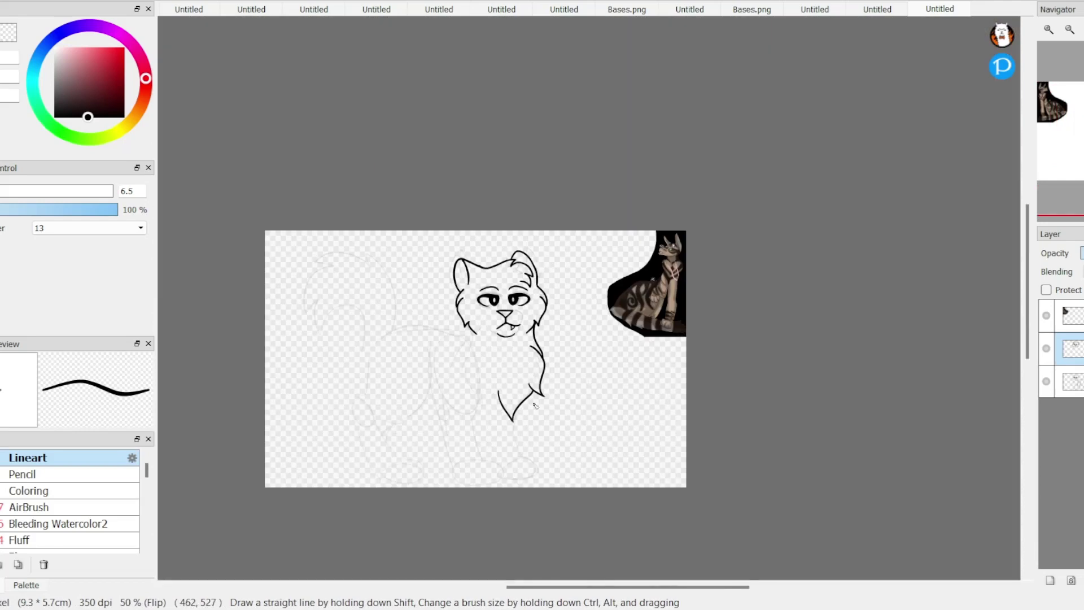
pyautogui.scroll(1, 565, 293)
pyautogui.moveTo(421, 236); pyautogui.dragTo(643, 189)
pyautogui.moveTo(635, 202); pyautogui.dragTo(604, 199)
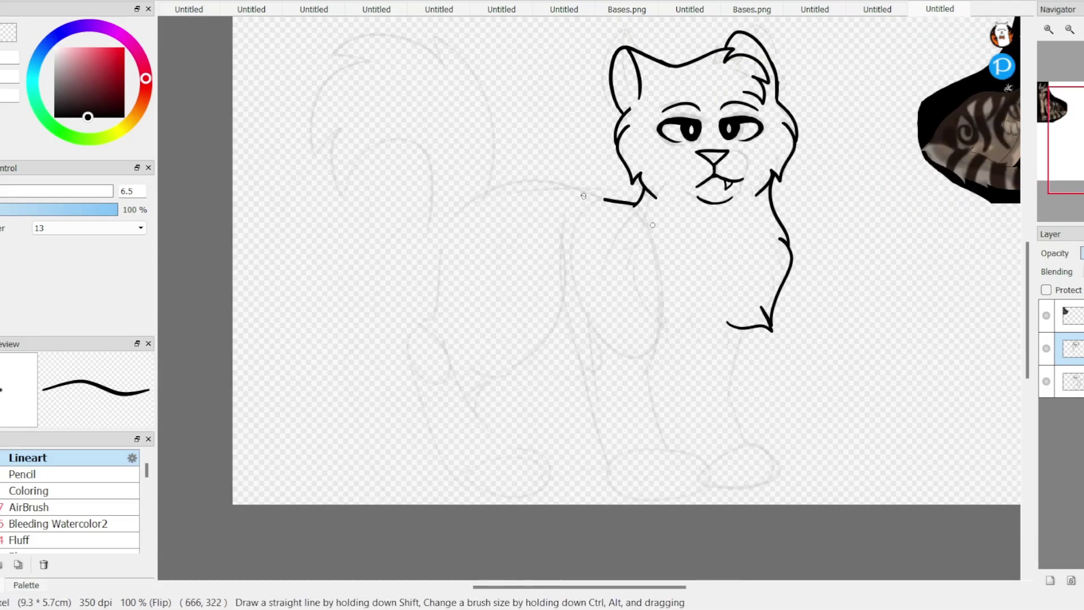
pyautogui.moveTo(458, 244); pyautogui.dragTo(531, 451)
pyautogui.hotkey('ctrl', 'z')
pyautogui.moveTo(459, 244)
pyautogui.mouseDown()
pyautogui.moveTo(446, 339)
pyautogui.moveTo(508, 443)
pyautogui.moveTo(529, 448)
pyautogui.moveTo(522, 495)
pyautogui.mouseUp()
pyautogui.press('e')
pyautogui.press('n')
# Step: Reshape the front leg with Transform Image and remove the stray chest and tail strokes
pyautogui.hotkey('ctrl', '-')
pyautogui.hotkey('ctrl', '-')
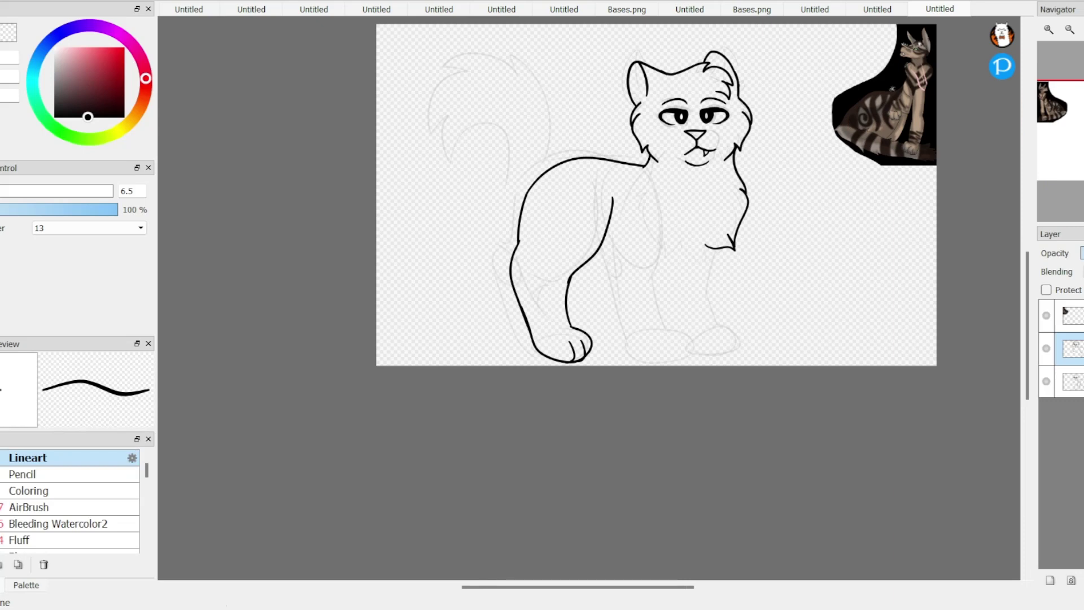
pyautogui.hotkey('ctrl', '+')
pyautogui.hotkey('ctrl', '+')
pyautogui.moveTo(636, 130)
pyautogui.mouseDown()
pyautogui.moveTo(650, 303)
pyautogui.moveTo(610, 491)
pyautogui.mouseUp()
pyautogui.hotkey('ctrl', 'z')
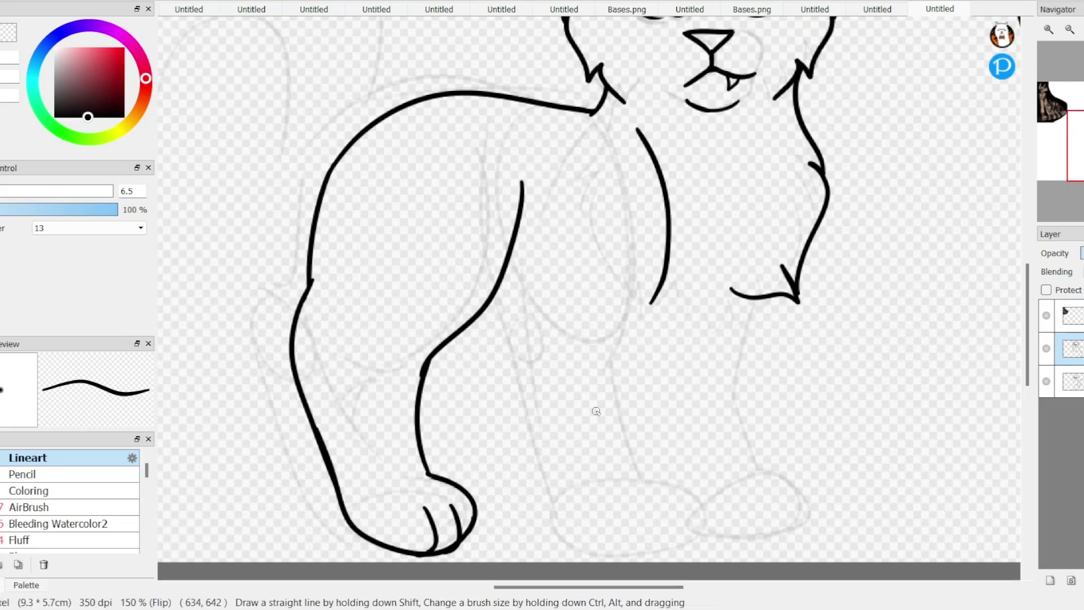
pyautogui.hotkey('ctrl', '-')
pyautogui.hotkey('ctrl', 't')
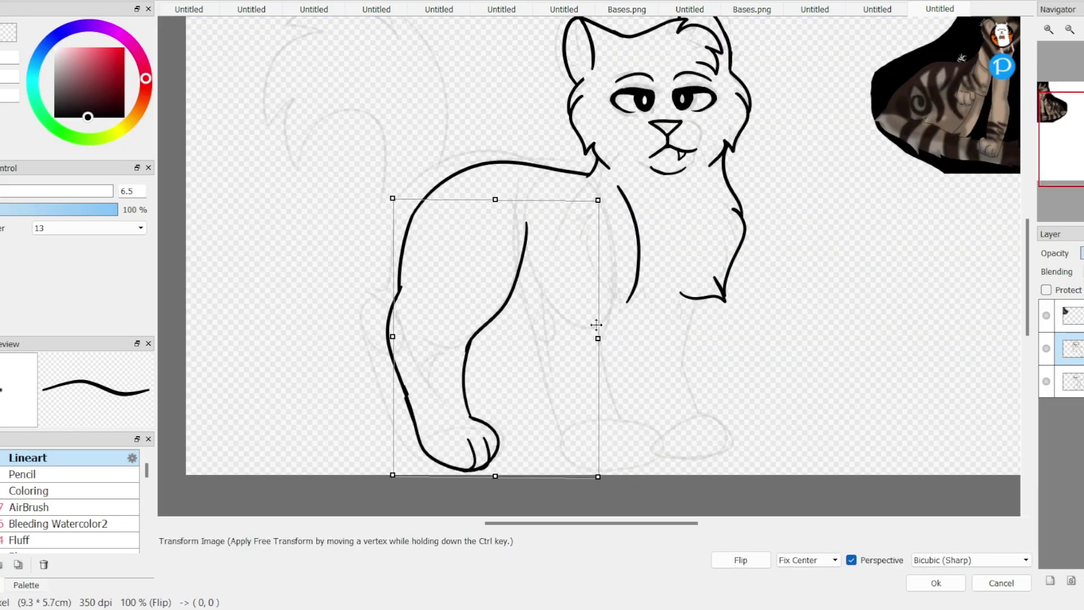
pyautogui.press('Return')
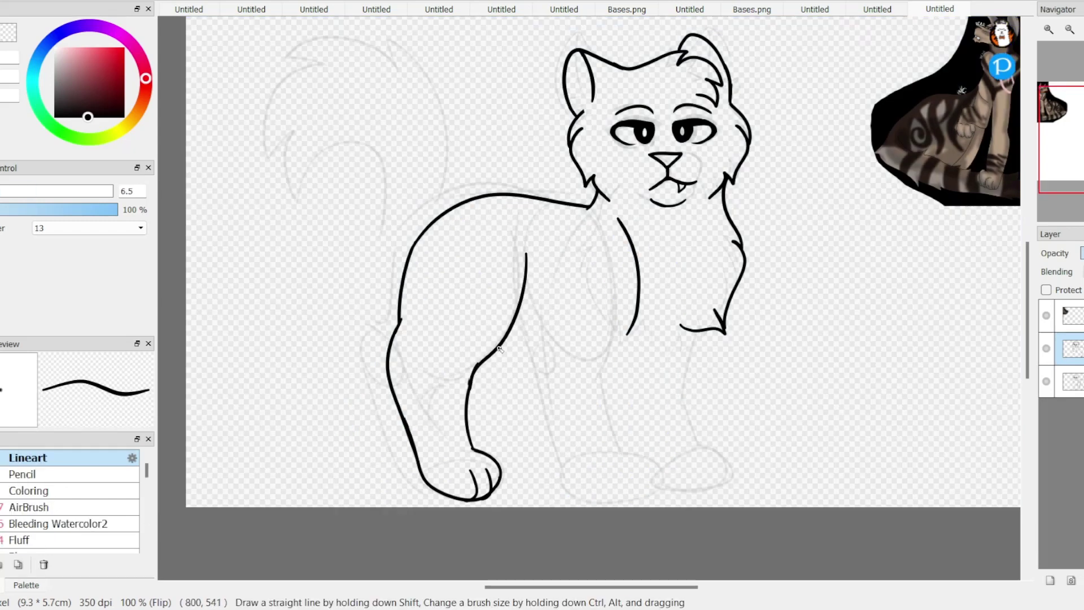
pyautogui.hotkey('ctrl', 'z')
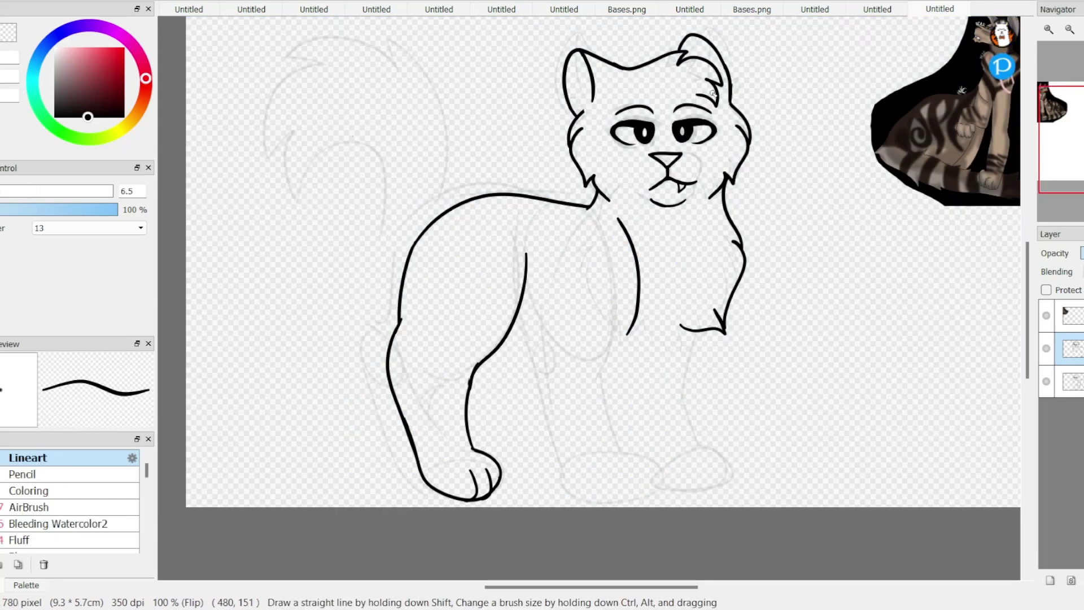
# Step: Draw four short whisker strokes on both sides of the muzzle
pyautogui.hotkey('ctrl', '+')
pyautogui.hotkey('ctrl', '+')
pyautogui.moveTo(485, 265); pyautogui.dragTo(542, 257)
pyautogui.moveTo(494, 291); pyautogui.dragTo(539, 283)
pyautogui.moveTo(608, 238); pyautogui.dragTo(661, 231)
pyautogui.moveTo(612, 271); pyautogui.dragTo(663, 282)
# Step: Erase part of the old leg line and redraw the front leg outline more cleanly
pyautogui.hotkey('ctrl', '-')
pyautogui.press('e')
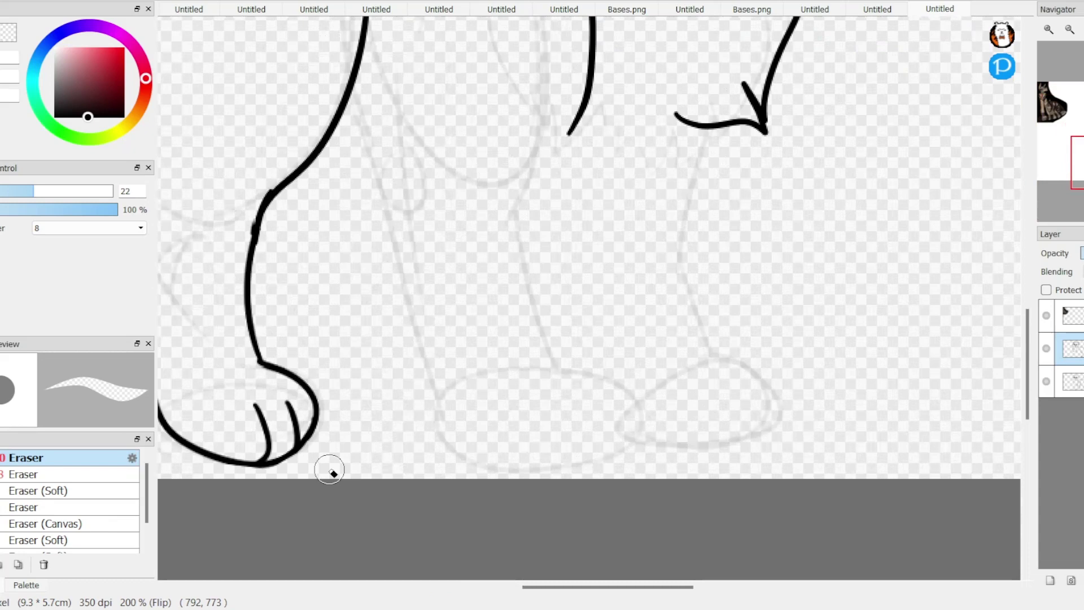
pyautogui.moveTo(257, 229); pyautogui.dragTo(298, 159)
pyautogui.press('n')
pyautogui.hotkey('ctrl', '-')
pyautogui.hotkey('ctrl', 'z')
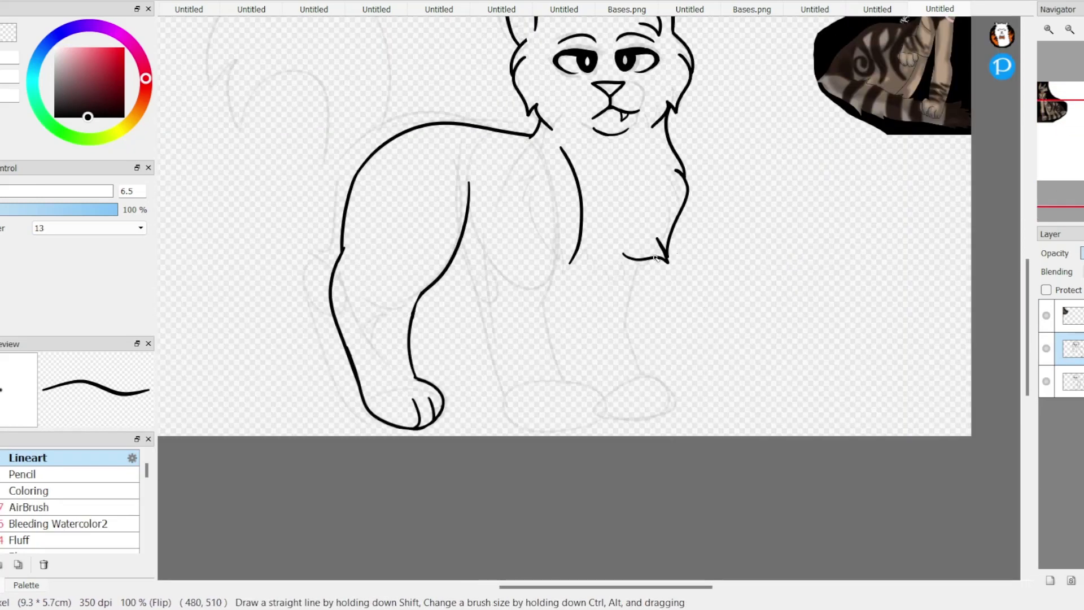
pyautogui.moveTo(684, 257); pyautogui.dragTo(643, 387)
pyautogui.press('e')
pyautogui.moveTo(424, 405)
pyautogui.mouseDown()
pyautogui.moveTo(407, 415)
pyautogui.moveTo(432, 409)
pyautogui.mouseUp()
pyautogui.press('n')
pyautogui.hotkey('ctrl', '+')
pyautogui.hotkey('ctrl', '+')
pyautogui.hotkey('ctrl', 'z')
# Step: Draw an oval paw at the leg's bottom, clean its junction, and add two toe lines
pyautogui.moveTo(507, 307); pyautogui.dragTo(537, 350)
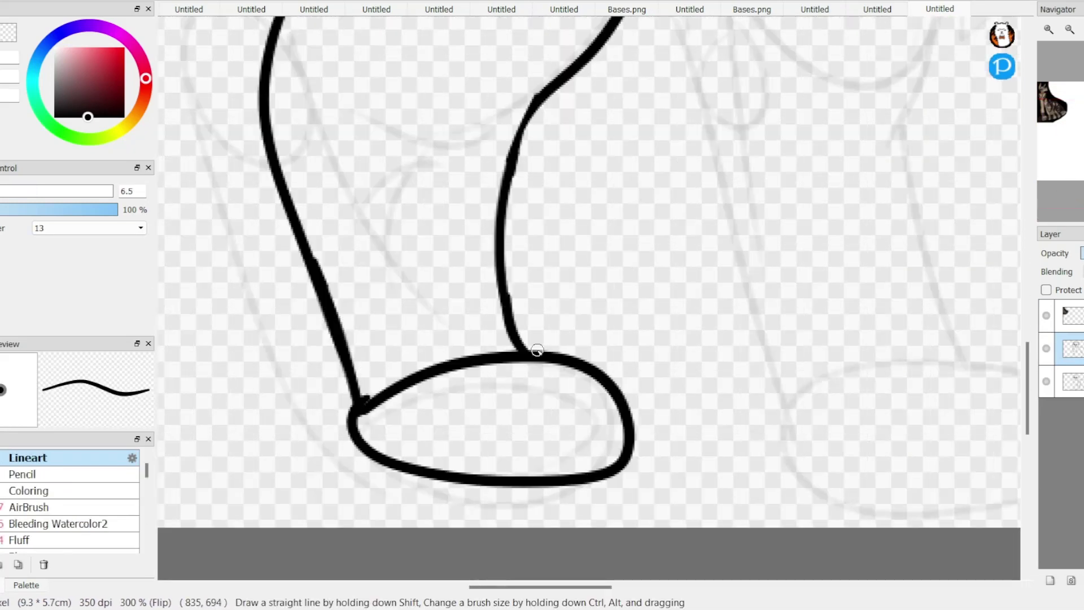
pyautogui.hotkey('ctrl', '+')
pyautogui.press('e')
pyautogui.moveTo(346, 361); pyautogui.dragTo(358, 404)
pyautogui.press('n')
pyautogui.moveTo(489, 319); pyautogui.dragTo(484, 471)
pyautogui.moveTo(584, 474); pyautogui.dragTo(561, 322)
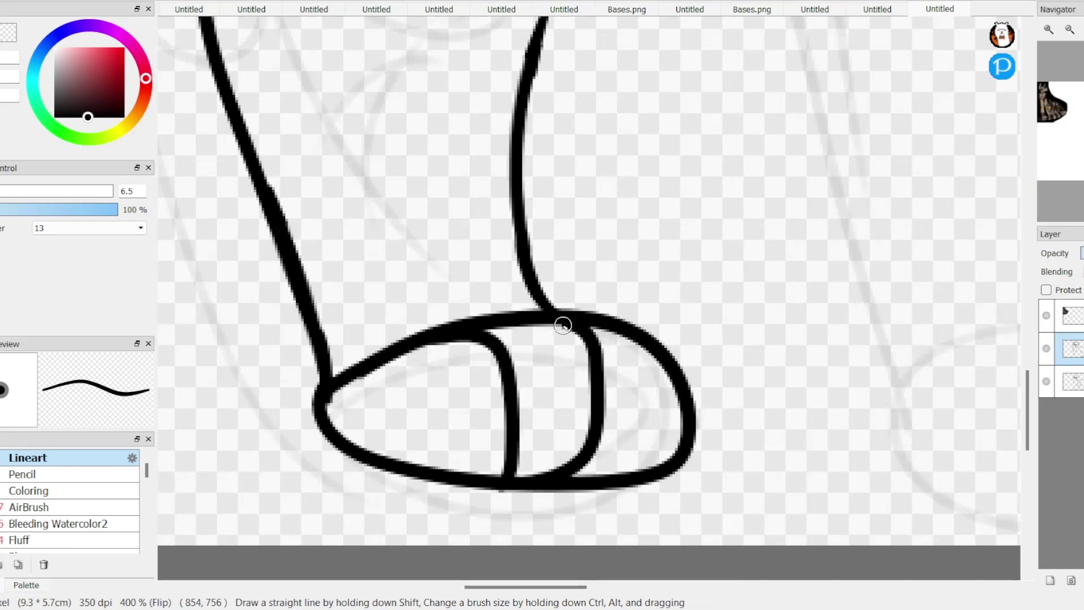
pyautogui.hotkey('ctrl', '-')
pyautogui.hotkey('ctrl', '-')
pyautogui.hotkey('ctrl', '-')
pyautogui.hotkey('ctrl', '+')
# Step: Ink the middle leg's outline and an oval paw beneath it, redrawing the paw once
pyautogui.moveTo(485, 35); pyautogui.dragTo(495, 193)
pyautogui.moveTo(621, 169); pyautogui.dragTo(594, 204)
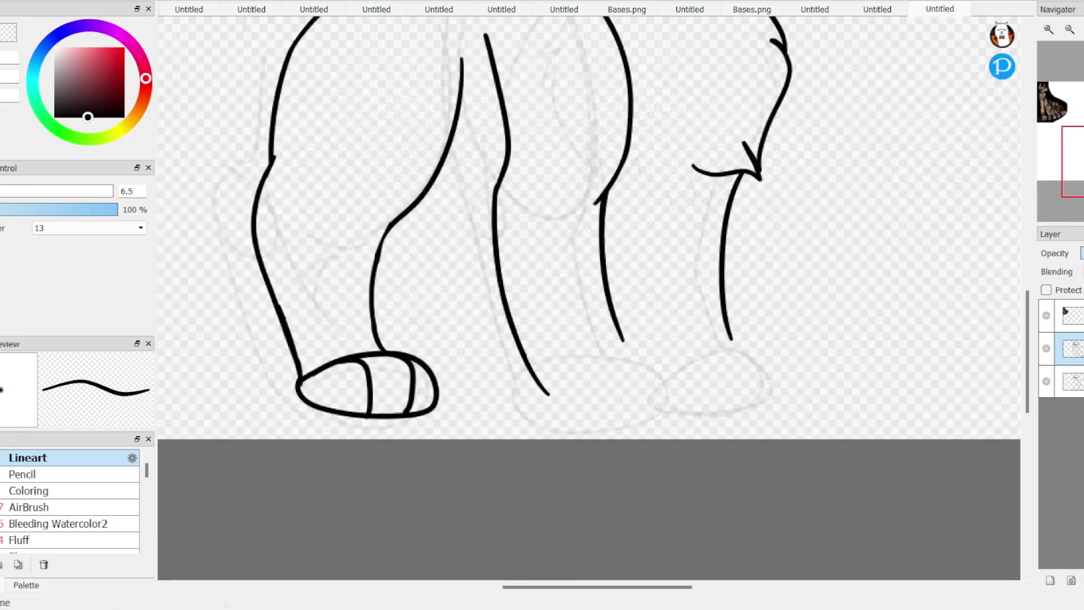
pyautogui.moveTo(542, 389); pyautogui.dragTo(621, 418)
pyautogui.hotkey('ctrl', 'z')
pyautogui.moveTo(518, 336)
pyautogui.mouseDown()
pyautogui.moveTo(666, 390)
pyautogui.moveTo(580, 430)
pyautogui.mouseUp()
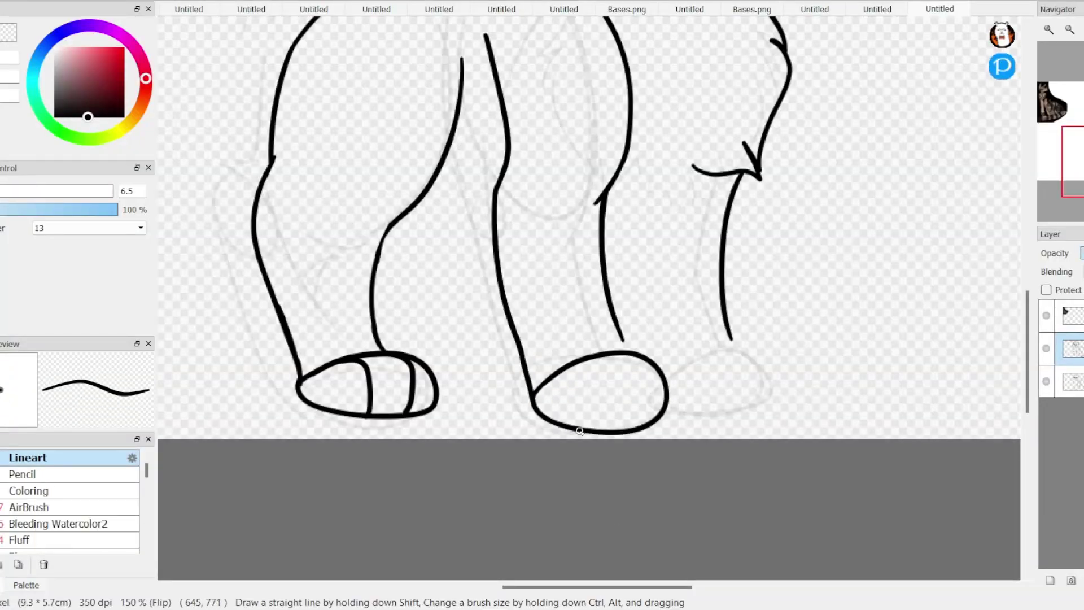
pyautogui.scroll(-8, 639, 409)
pyautogui.scroll(9, 508, 344)
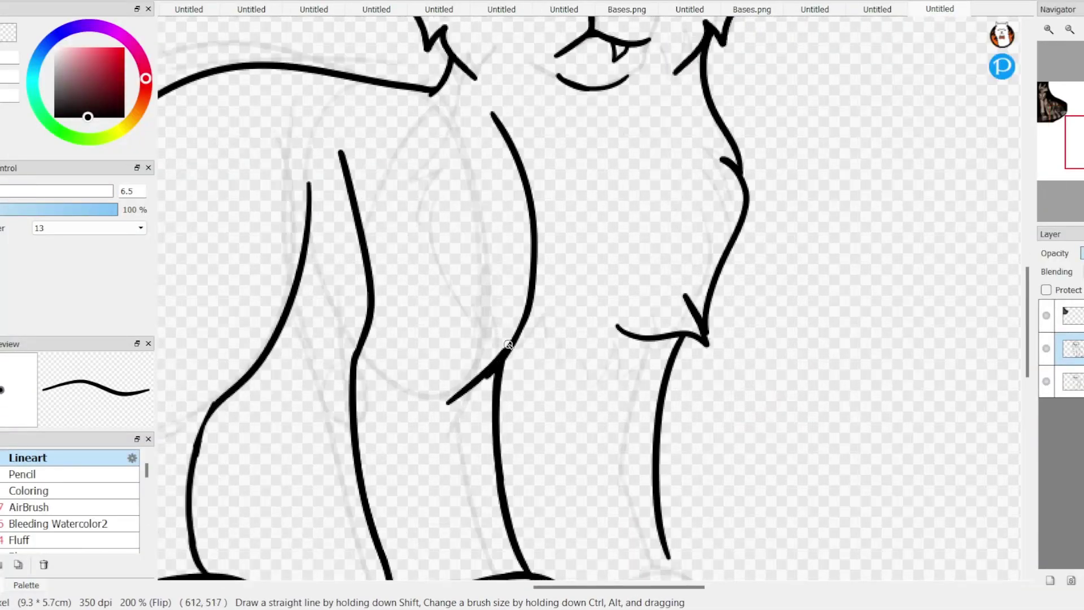
pyautogui.moveTo(412, 266); pyautogui.dragTo(431, 30)
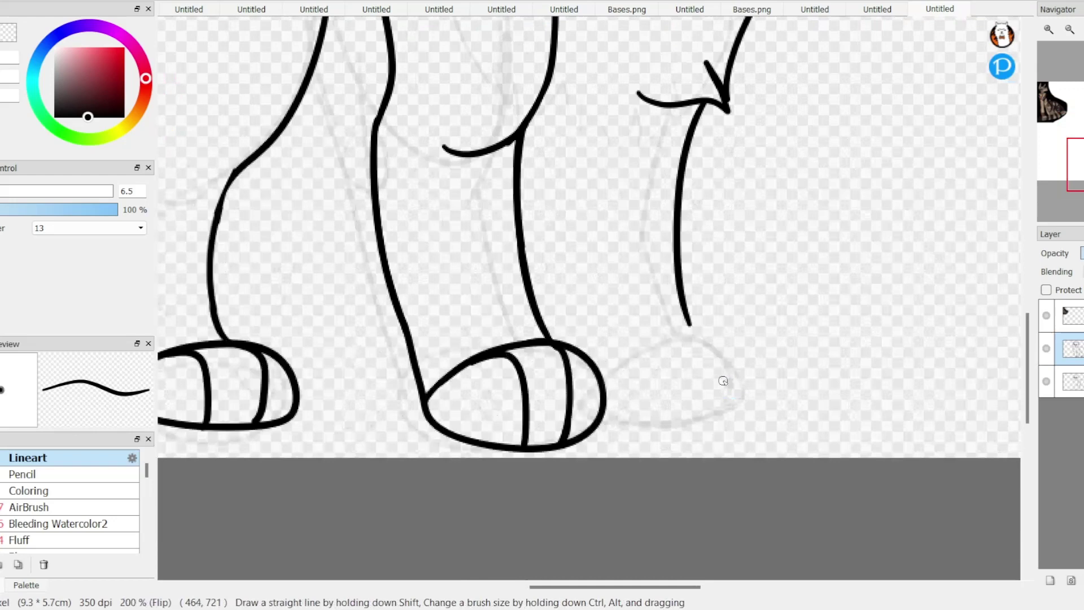
pyautogui.moveTo(589, 355)
pyautogui.mouseDown()
pyautogui.moveTo(733, 351)
pyautogui.moveTo(686, 324)
pyautogui.mouseUp()
pyautogui.hotkey('ctrl', 'z')
# Step: Paste a copy of the paw under the right leg, transform it, and merge it down
pyautogui.hotkey('ctrl', 'v')
pyautogui.hotkey('ctrl', 't')
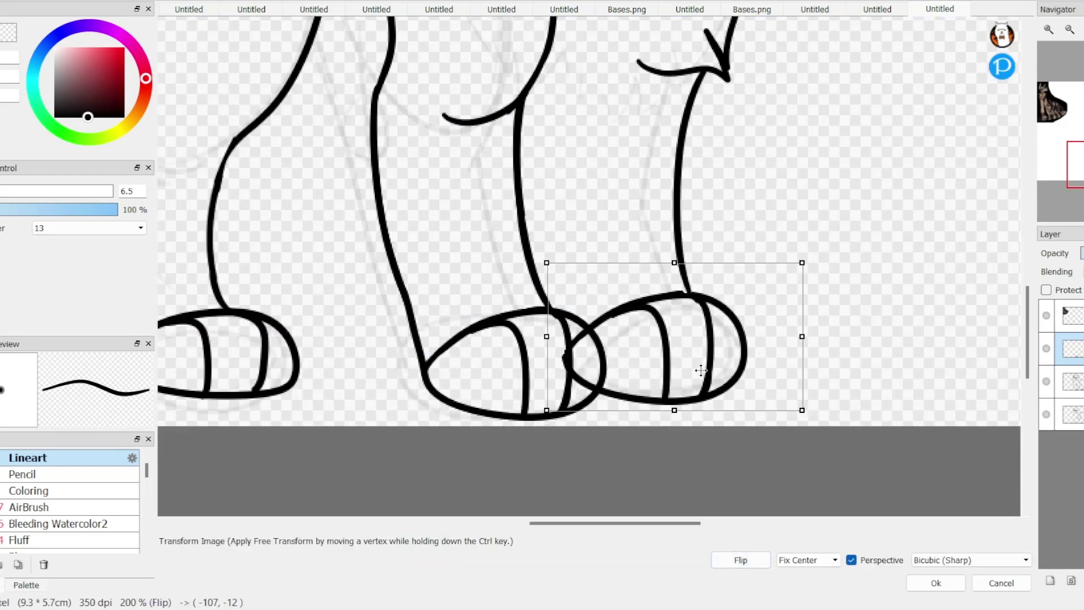
pyautogui.press('Return')
pyautogui.hotkey('ctrl', 'e')
# Step: Extend the leg line to the paw, touch up the toe strokes, and add a V-shaped fur notch
pyautogui.scroll(-5, 686, 325)
pyautogui.scroll(4, 618, 280)
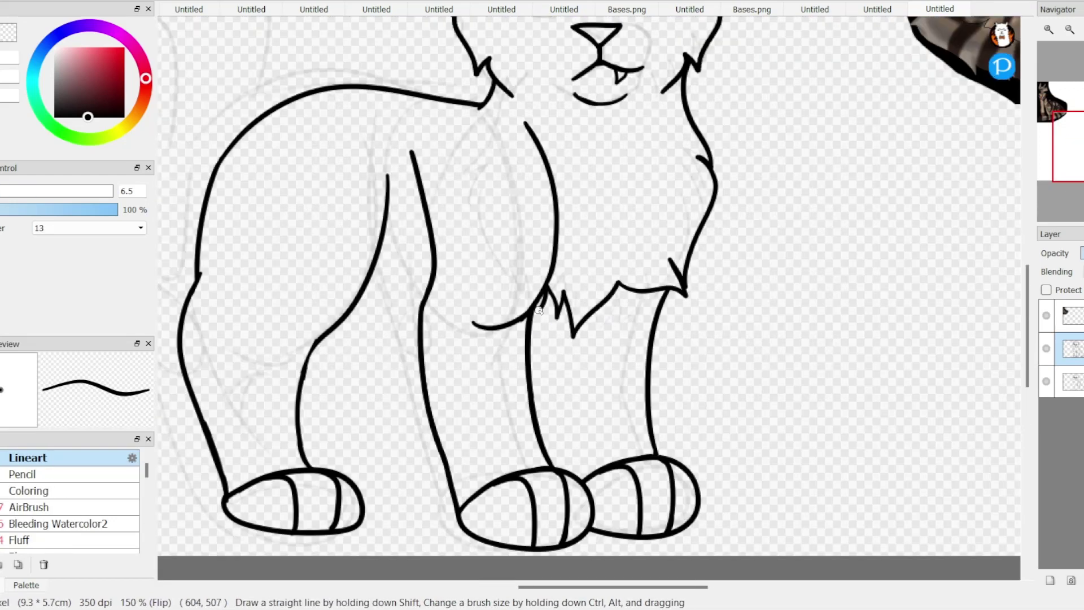
pyautogui.moveTo(582, 487); pyautogui.dragTo(566, 439)
pyautogui.scroll(2, 675, 440)
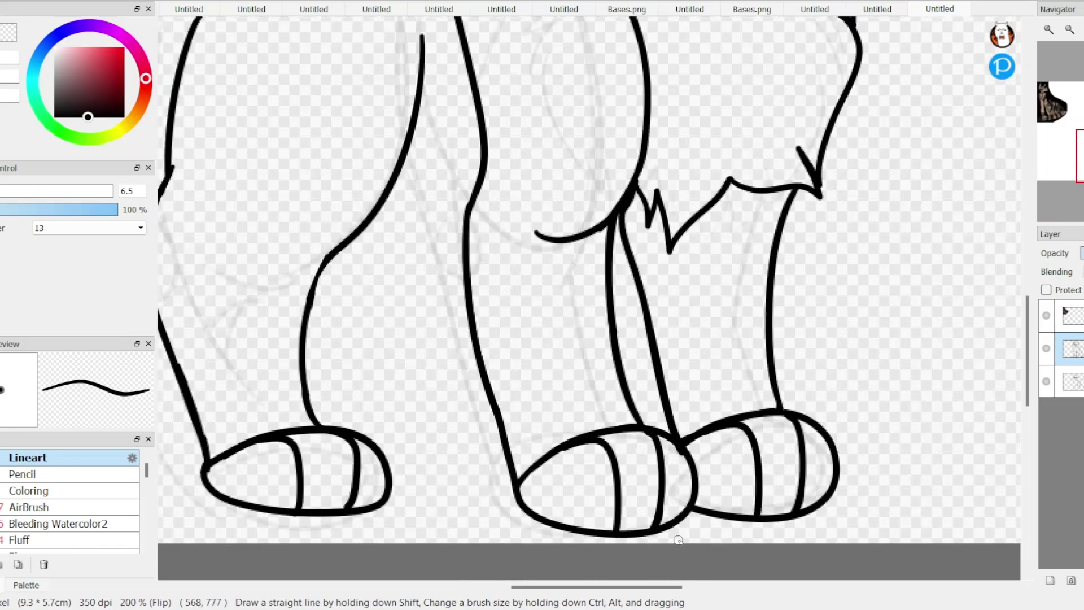
pyautogui.moveTo(582, 479); pyautogui.dragTo(600, 528)
pyautogui.moveTo(631, 488); pyautogui.dragTo(648, 529)
pyautogui.moveTo(665, 484); pyautogui.dragTo(682, 520)
pyautogui.scroll(-5, 677, 497)
pyautogui.scroll(4, 645, 407)
pyautogui.moveTo(602, 394); pyautogui.dragTo(644, 405)
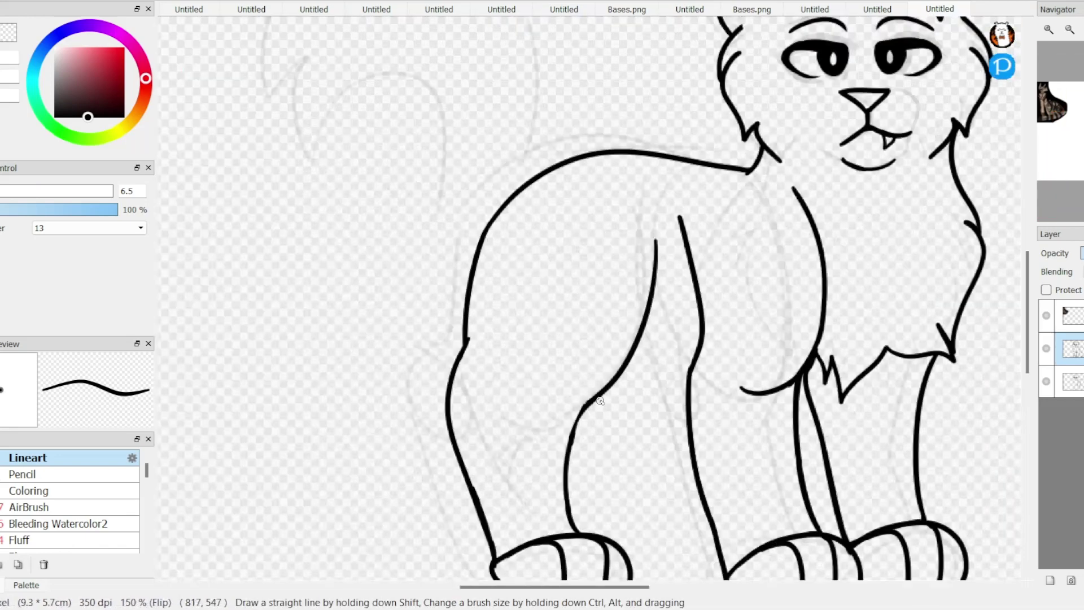
# Step: Sketch a first tail and undo it
pyautogui.scroll(-1, 655, 354)
pyautogui.moveTo(508, 353)
pyautogui.mouseDown()
pyautogui.moveTo(462, 127)
pyautogui.moveTo(581, 282)
pyautogui.mouseUp()
pyautogui.hotkey('ctrl', 'z')
pyautogui.hotkey('ctrl', 'z')
# Step: Erase the stray chest stroke and draw a short line across the back leg
pyautogui.press('e')
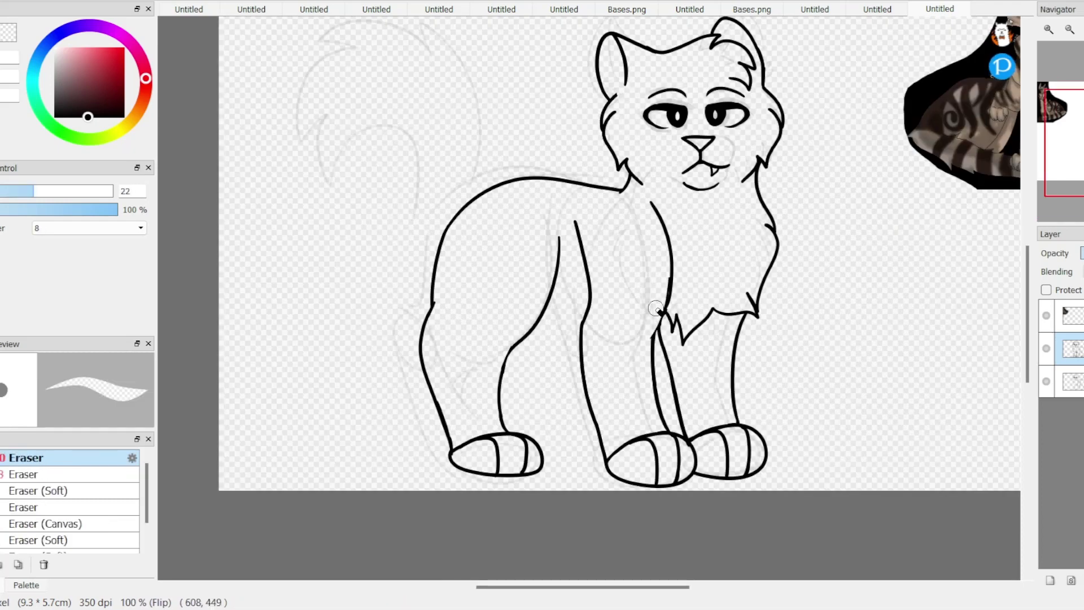
pyautogui.moveTo(671, 276); pyautogui.dragTo(659, 316)
pyautogui.press('n')
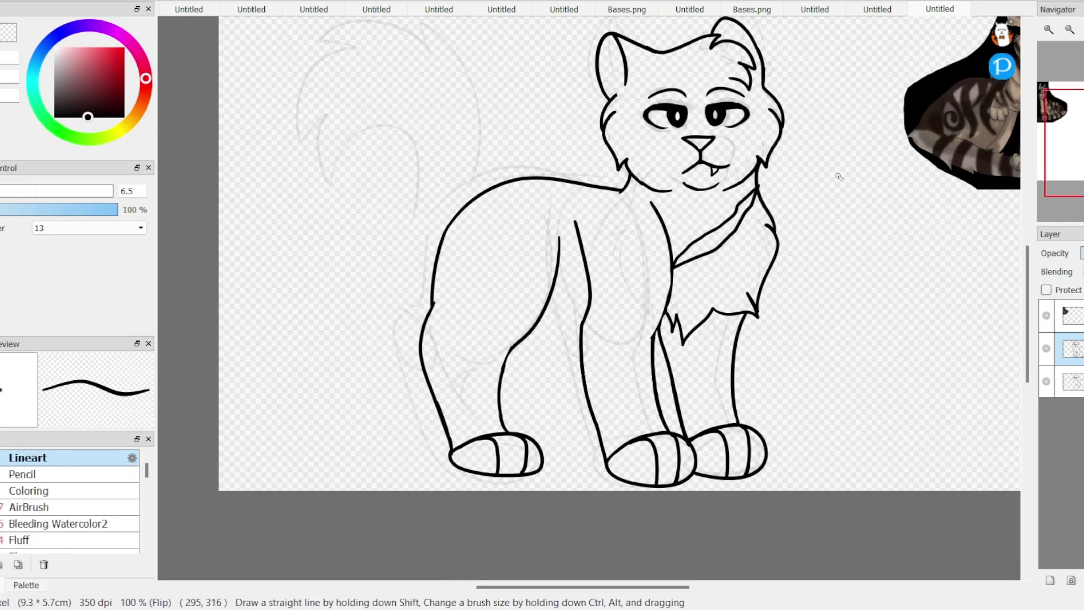
pyautogui.moveTo(839, 177); pyautogui.dragTo(784, 226)
pyautogui.moveTo(479, 377); pyautogui.dragTo(531, 388)
# Step: Try several tail shapes, a large one and a shorter one, undoing each
pyautogui.moveTo(379, 359); pyautogui.dragTo(277, 172)
pyautogui.moveTo(277, 172); pyautogui.dragTo(331, 244)
pyautogui.hotkey('ctrl', 'z')
pyautogui.hotkey('ctrl', 'z')
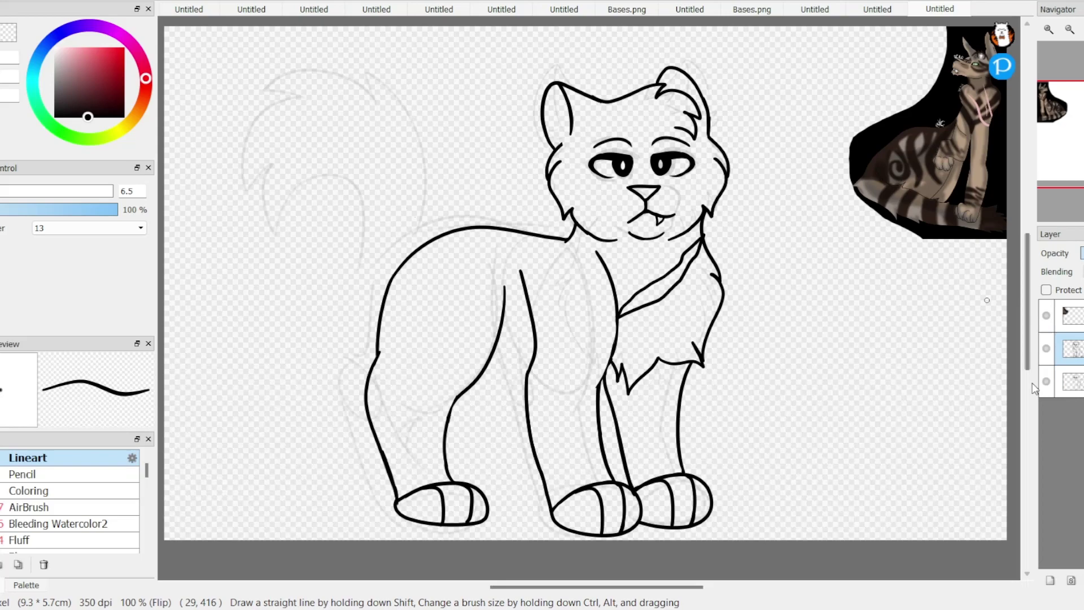
pyautogui.scroll(5, 734, 367)
pyautogui.scroll(-5, 524, 361)
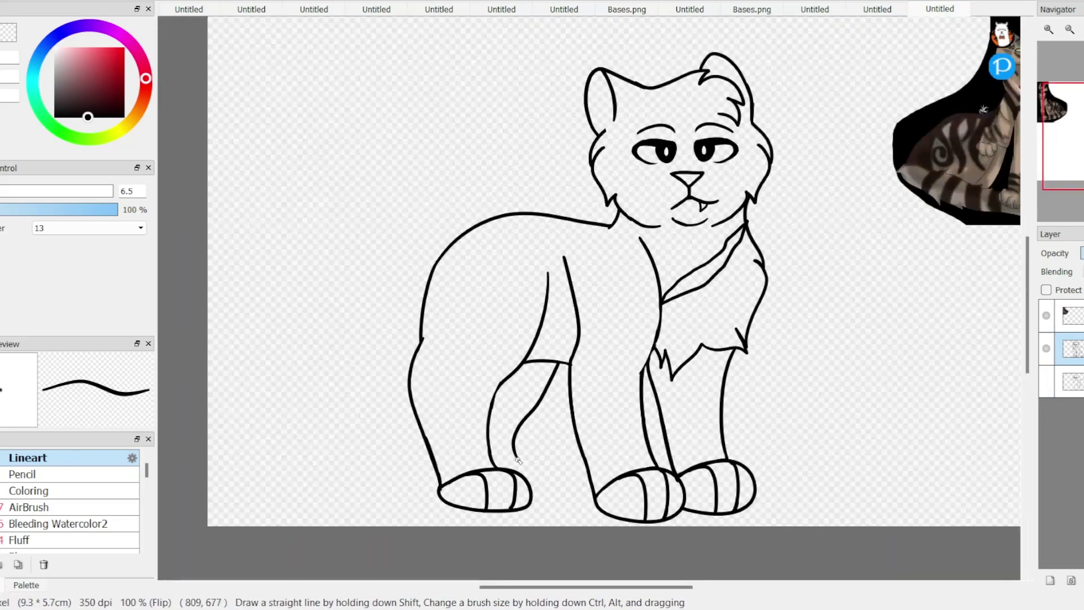
pyautogui.scroll(-2, 548, 489)
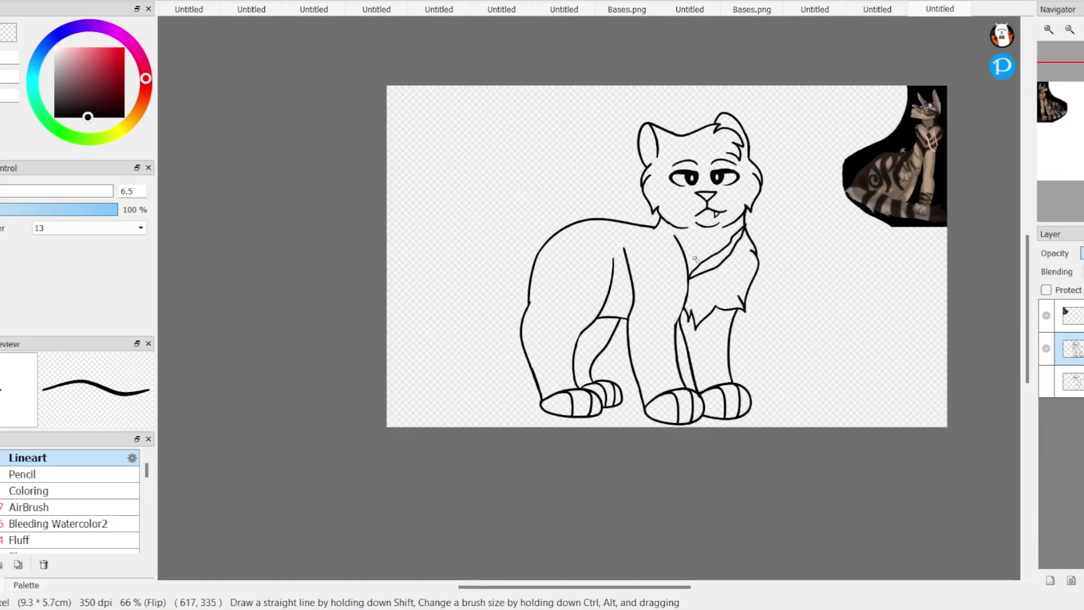
pyautogui.scroll(2, 532, 246)
pyautogui.moveTo(522, 350); pyautogui.dragTo(406, 195)
pyautogui.moveTo(418, 187); pyautogui.dragTo(559, 285)
pyautogui.hotkey('ctrl', 'z')
pyautogui.hotkey('ctrl', 'z')
pyautogui.moveTo(522, 347)
pyautogui.mouseDown()
pyautogui.moveTo(434, 291)
pyautogui.moveTo(568, 132)
pyautogui.mouseUp()
pyautogui.hotkey('ctrl', 'z')
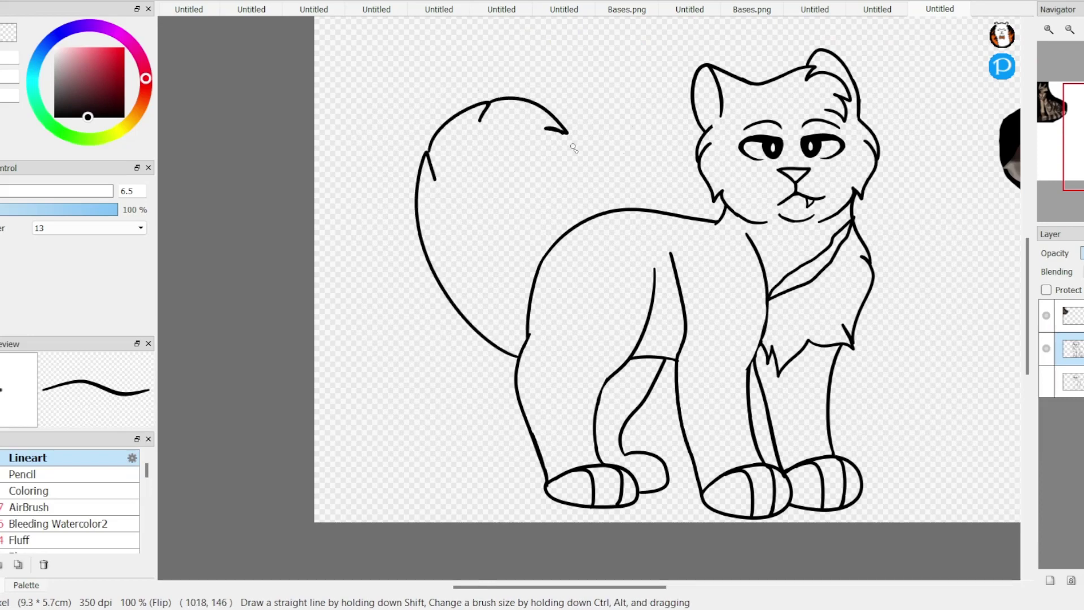
# Step: Draw the big fluffy curled tail with its outer curve and inner curl
pyautogui.moveTo(579, 183); pyautogui.dragTo(531, 297)
pyautogui.press('e')
pyautogui.press('n')
pyautogui.moveTo(562, 205); pyautogui.dragTo(435, 254)
pyautogui.hotkey('ctrl', 'z')
pyautogui.hotkey('ctrl', 'z')
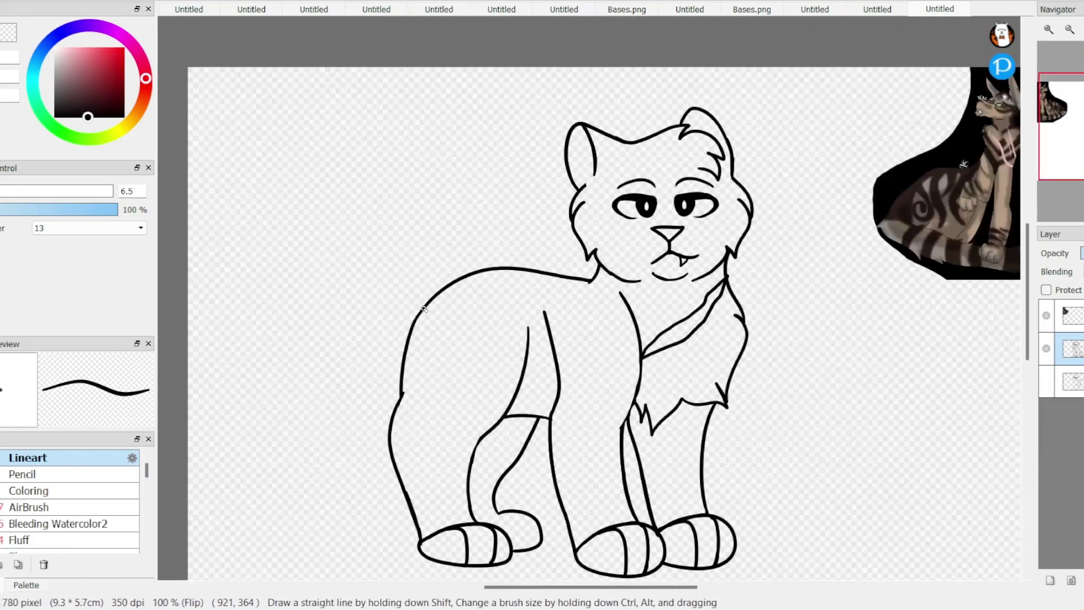
pyautogui.moveTo(418, 322); pyautogui.dragTo(443, 99)
pyautogui.hotkey('ctrl', 'z')
pyautogui.moveTo(401, 389); pyautogui.dragTo(511, 133)
pyautogui.moveTo(528, 209)
pyautogui.mouseDown()
pyautogui.moveTo(410, 215)
pyautogui.moveTo(415, 319)
pyautogui.mouseUp()
# Step: Add a star-shaped fur tuft on the chest and clean it with the eraser
pyautogui.press('e')
pyautogui.scroll(-2, 433, 313)
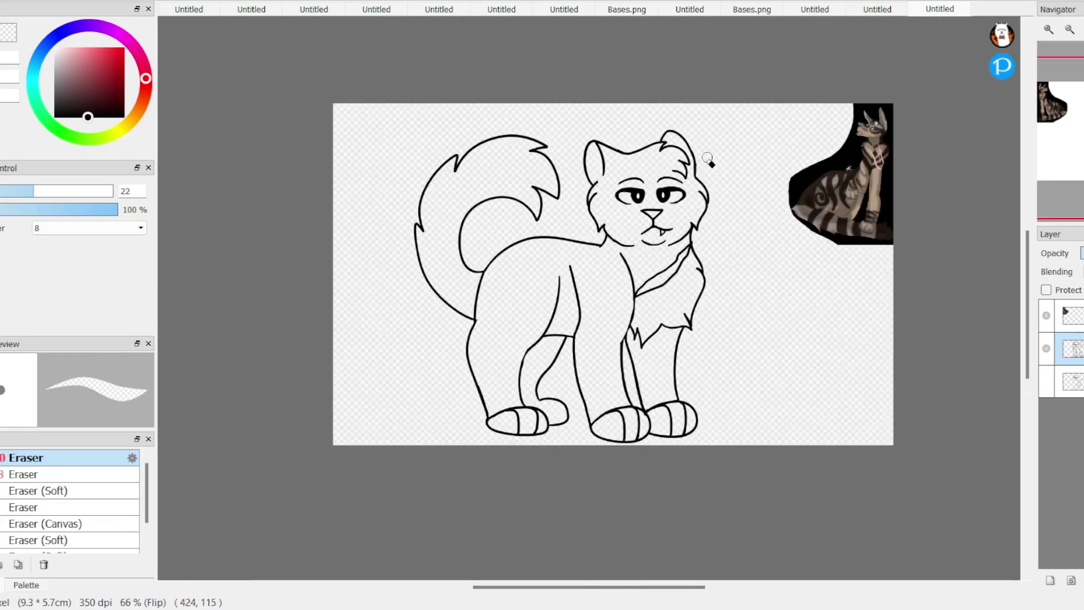
pyautogui.scroll(3, 626, 237)
pyautogui.press('n')
pyautogui.moveTo(621, 223)
pyautogui.mouseDown()
pyautogui.moveTo(610, 249)
pyautogui.moveTo(629, 237)
pyautogui.mouseUp()
pyautogui.scroll(4, 628, 237)
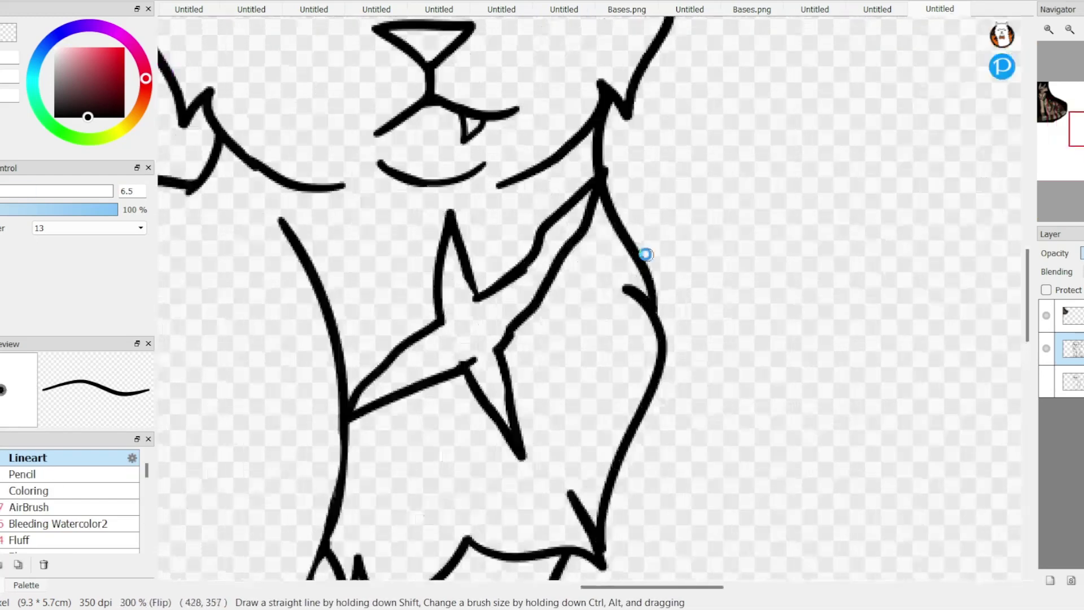
pyautogui.press('e')
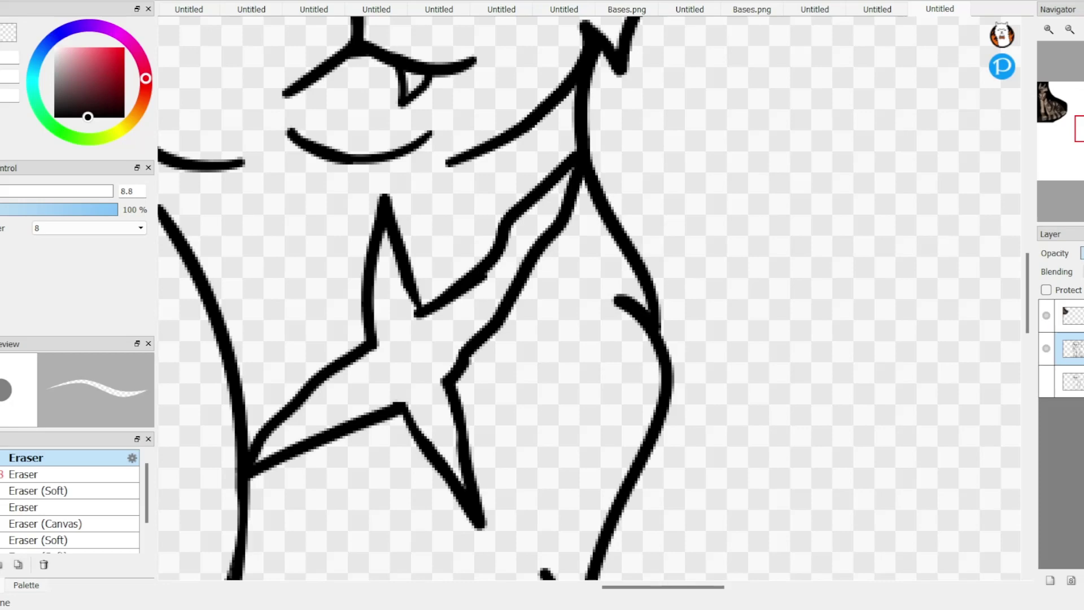
# Step: Try a short fur stroke on the cat's back, then undo it
pyautogui.press('n')
pyautogui.scroll(-4, 403, 285)
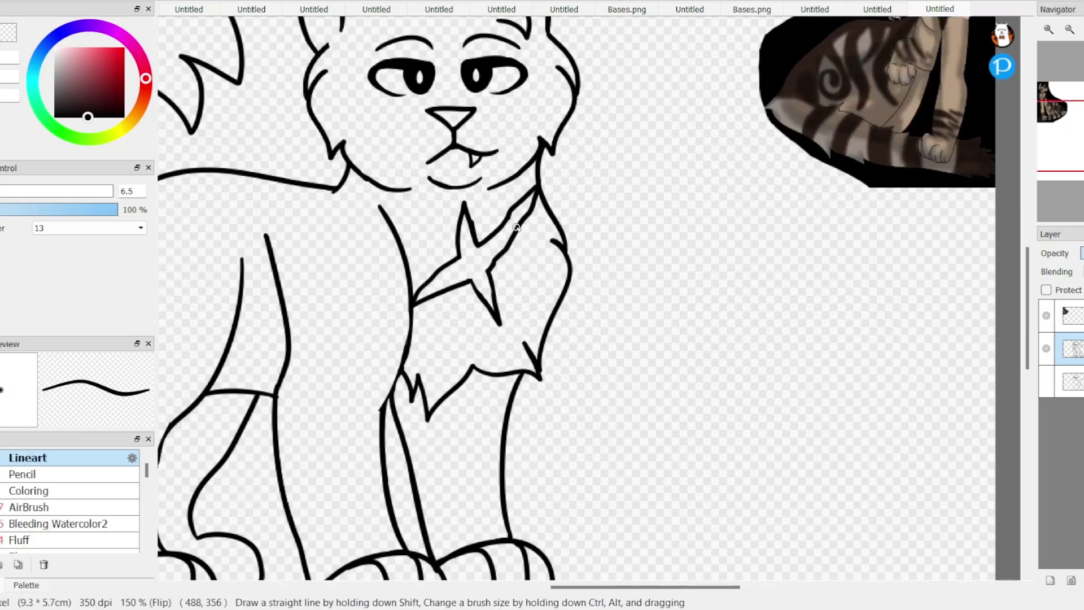
pyautogui.scroll(-2, 402, 285)
pyautogui.scroll(1, 451, 254)
pyautogui.scroll(1, 486, 249)
pyautogui.moveTo(487, 183); pyautogui.dragTo(489, 248)
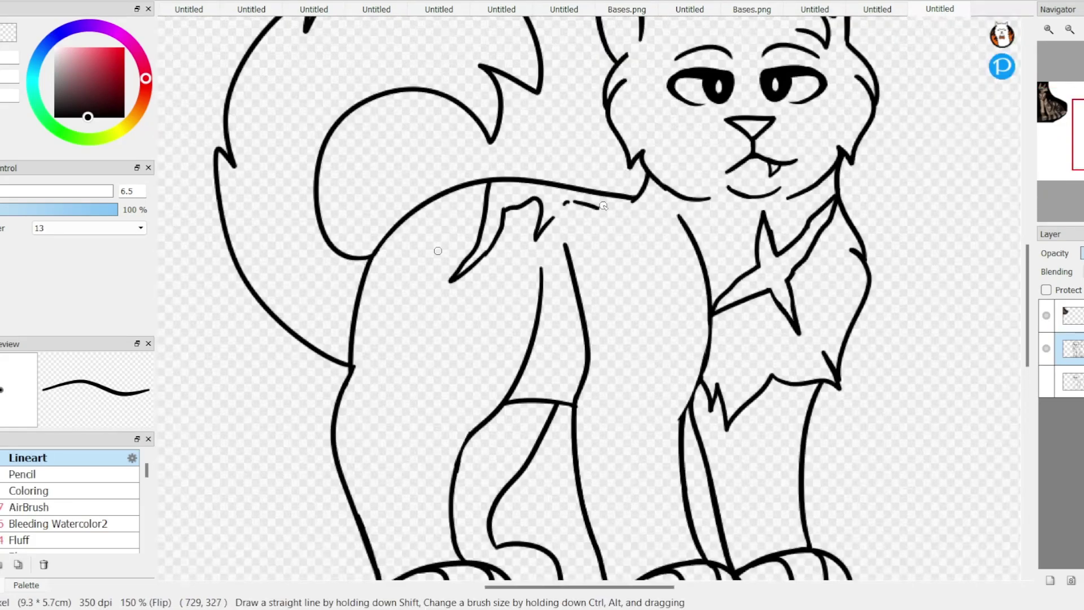
pyautogui.hotkey('ctrl', 'z')
# Step: Unflip the canvas, lasso the cat's head and rotate it slightly with Transform
pyautogui.press('h')
pyautogui.scroll(-1, 582, 239)
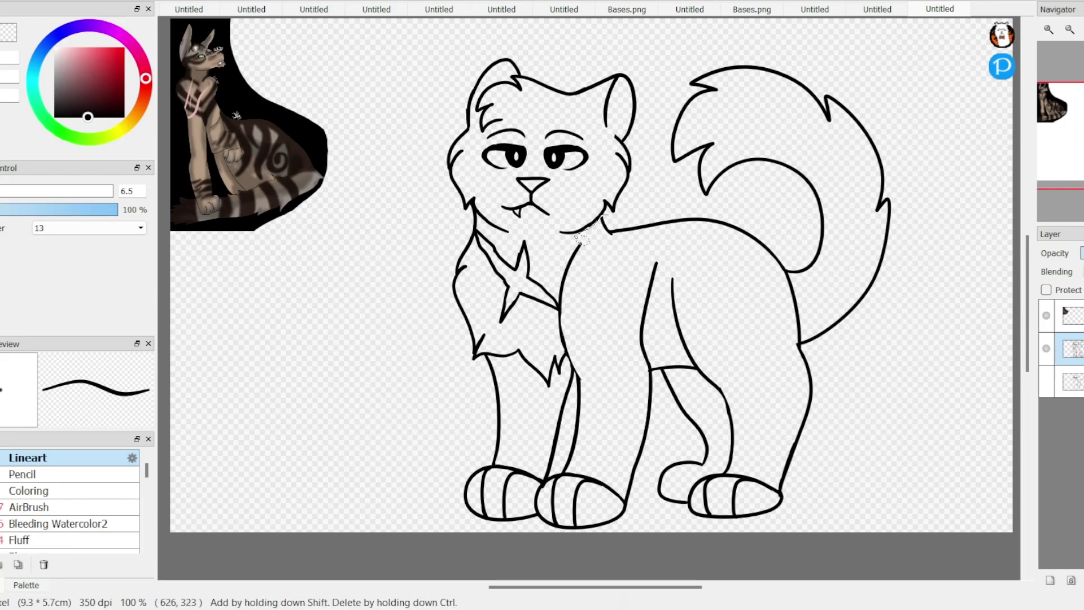
pyautogui.moveTo(582, 240); pyautogui.dragTo(601, 217)
pyautogui.hotkey('ctrl', 't')
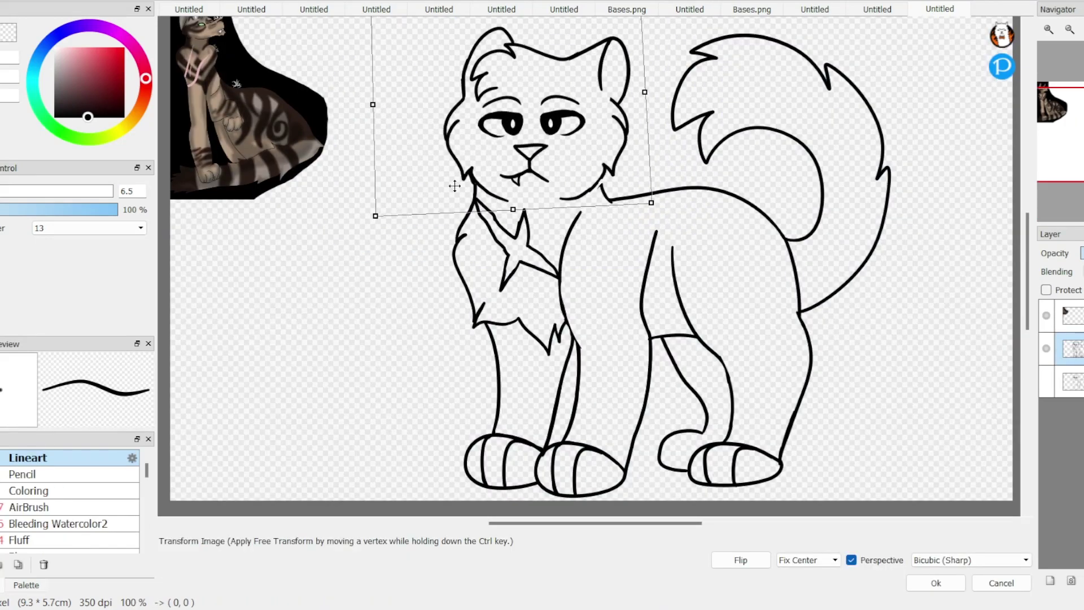
pyautogui.press('Return')
# Step: Erase the fang below the cat's mouth, flipping the canvas to check it
pyautogui.scroll(2, 454, 186)
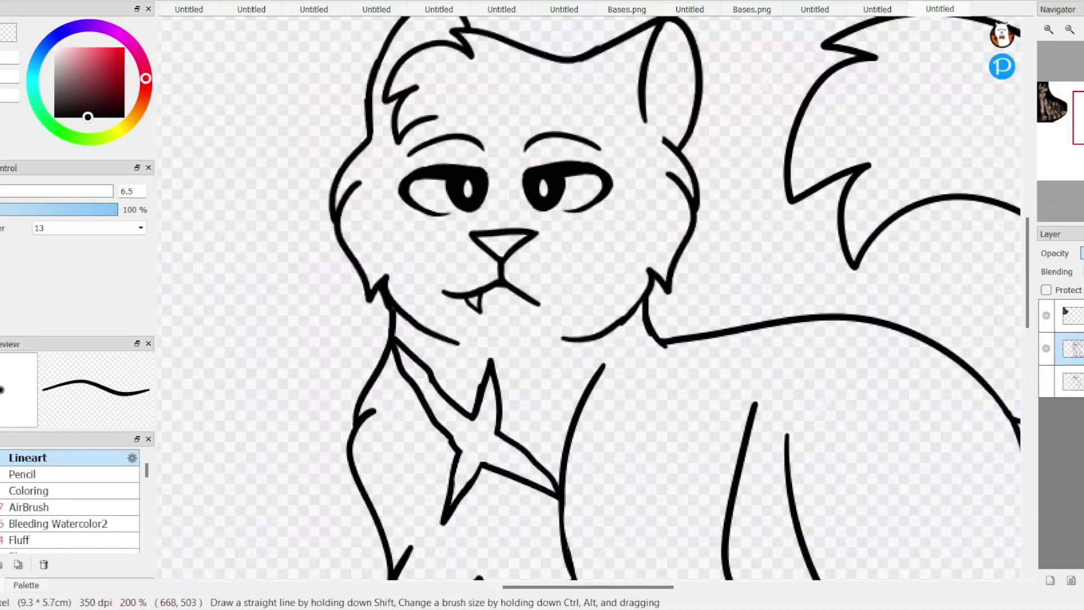
pyautogui.scroll(-2, 575, 392)
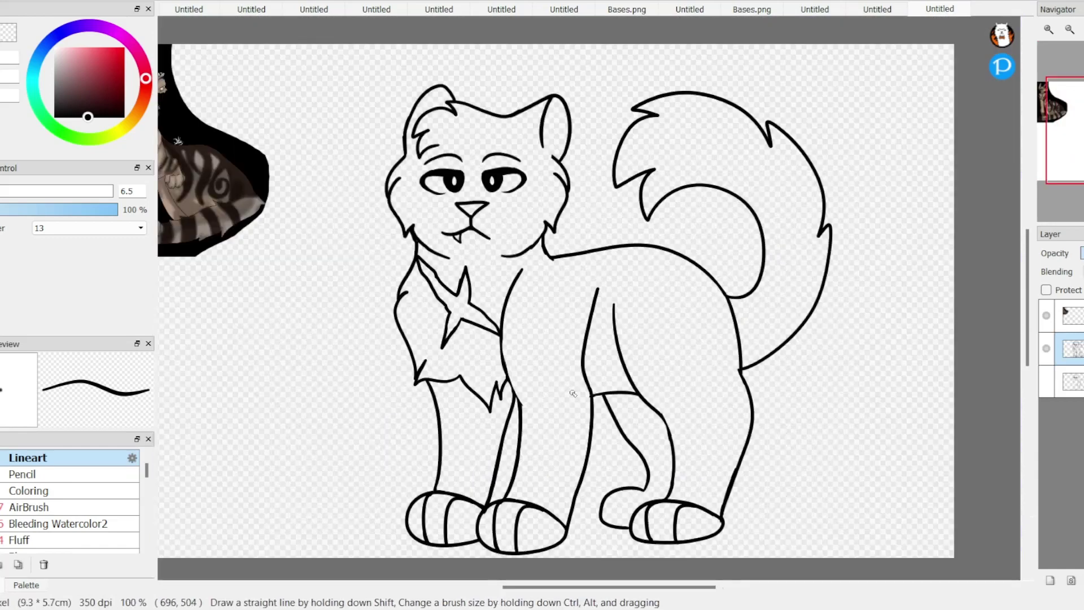
pyautogui.scroll(2, 709, 530)
pyautogui.press('e')
pyautogui.press('h')
pyautogui.scroll(-2, 709, 530)
pyautogui.scroll(2, 532, 383)
pyautogui.press('n')
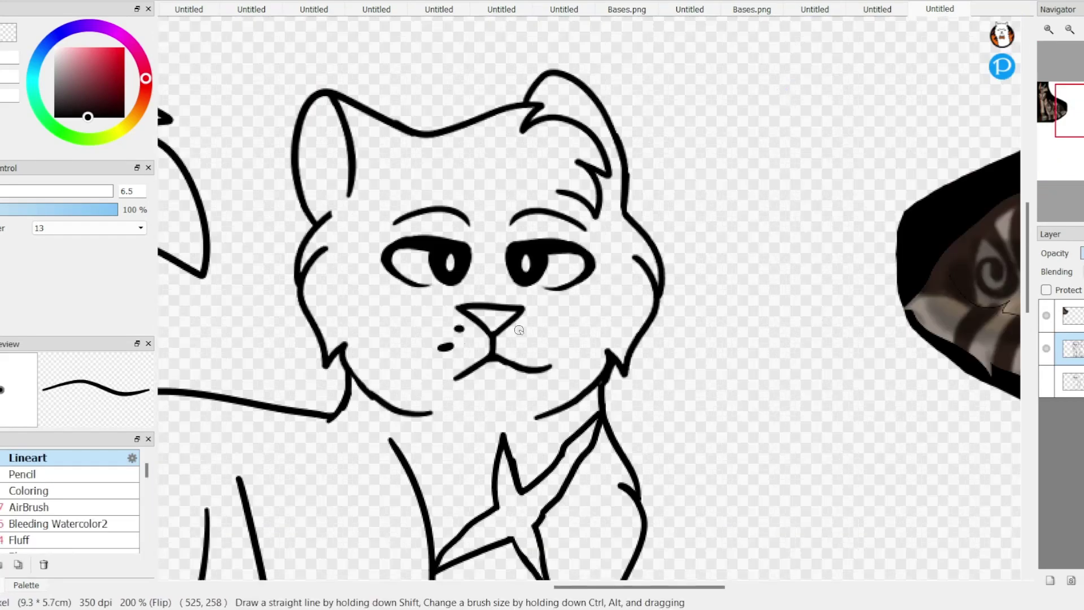
pyautogui.scroll(-4, 525, 339)
# Step: Scroll the view to inspect the flat tan base coat under the black line-art
pyautogui.scroll(5, 515, 352)
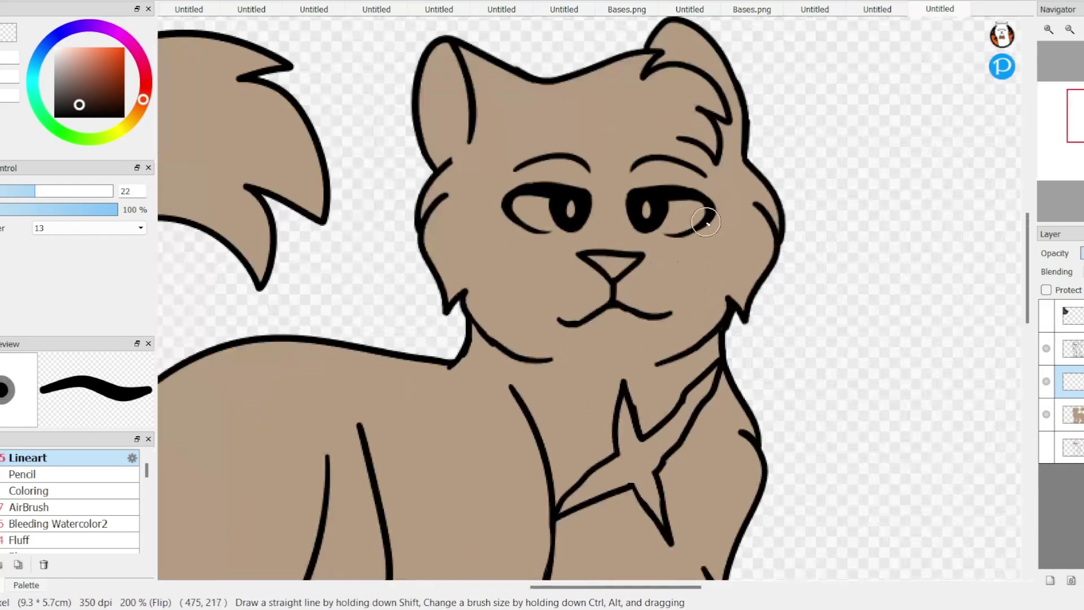
# Step: Paint a dark band across the face and erase part of it near the eyes
pyautogui.moveTo(788, 187)
pyautogui.mouseDown()
pyautogui.moveTo(429, 237)
pyautogui.moveTo(813, 226)
pyautogui.mouseUp()
pyautogui.press('e')
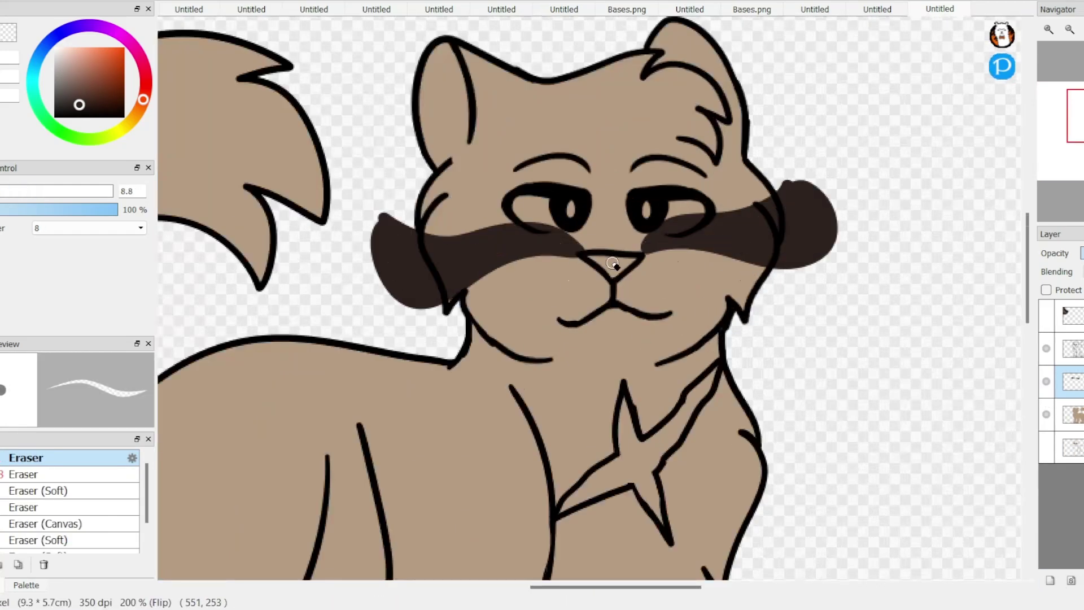
pyautogui.moveTo(449, 222); pyautogui.dragTo(582, 237)
pyautogui.scroll(-2, 581, 237)
pyautogui.scroll(1, 565, 226)
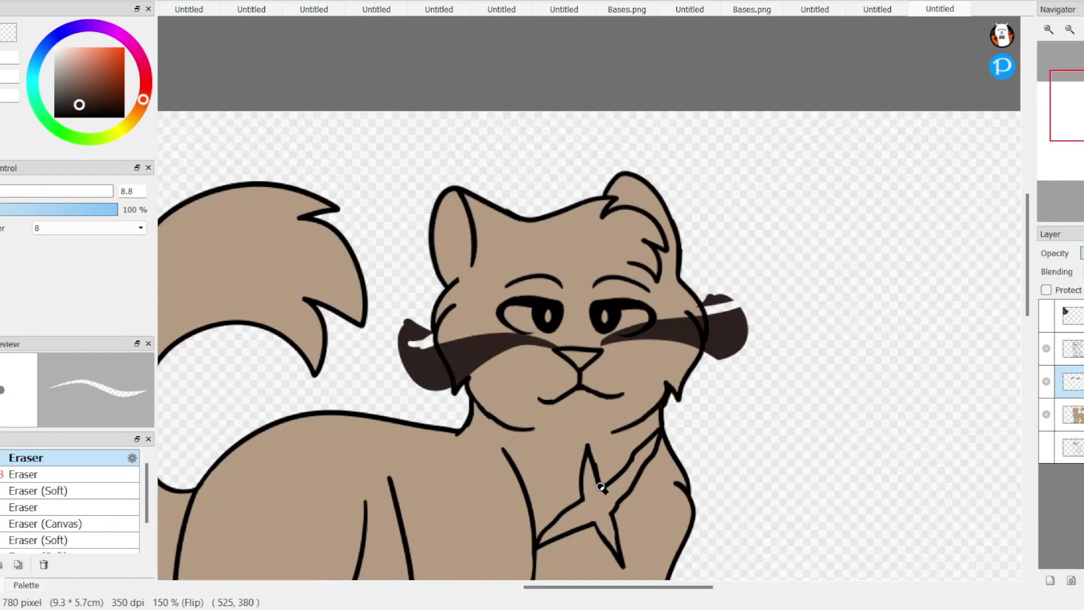
pyautogui.scroll(-2, 565, 226)
pyautogui.press('b')
# Step: Paint dark stripes on the forehead, cheeks, back, shoulder and haunch, undoing the tail stripes
pyautogui.moveTo(555, 127)
pyautogui.mouseDown()
pyautogui.moveTo(553, 192)
pyautogui.moveTo(612, 145)
pyautogui.mouseUp()
pyautogui.moveTo(562, 252); pyautogui.dragTo(516, 274)
pyautogui.moveTo(618, 244); pyautogui.dragTo(669, 274)
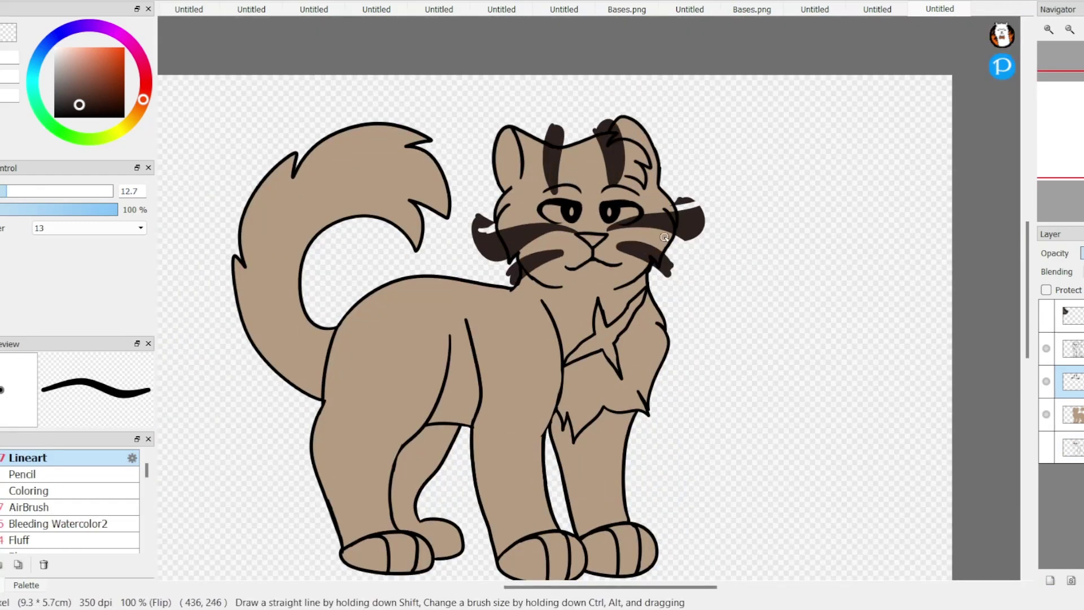
pyautogui.moveTo(435, 252); pyautogui.dragTo(415, 359)
pyautogui.moveTo(457, 256); pyautogui.dragTo(451, 342)
pyautogui.moveTo(489, 277); pyautogui.dragTo(505, 417)
pyautogui.moveTo(389, 417); pyautogui.dragTo(378, 273)
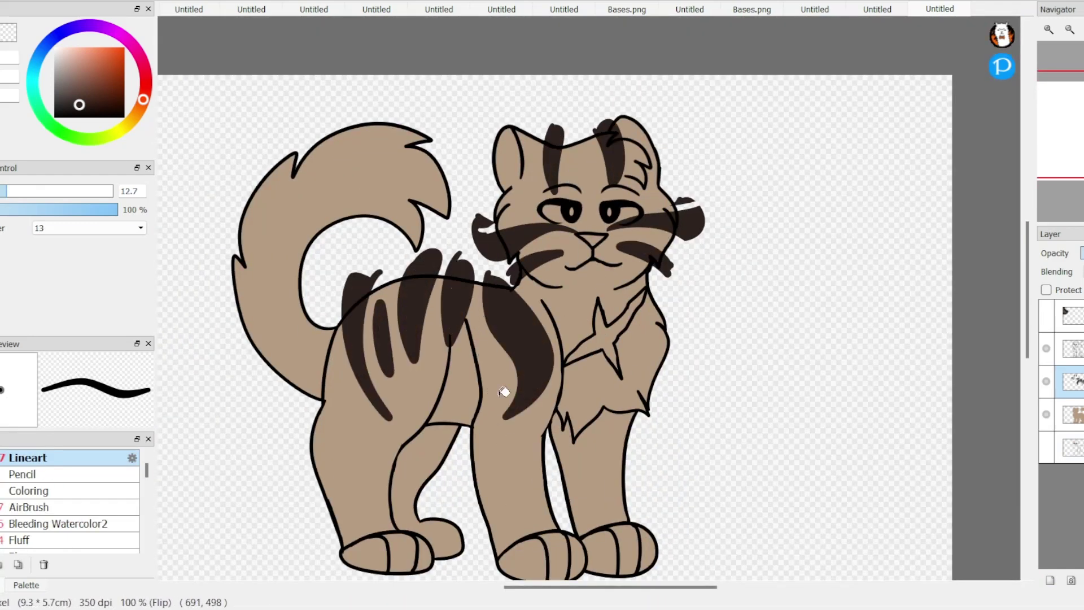
pyautogui.moveTo(502, 373); pyautogui.dragTo(496, 402)
pyautogui.moveTo(238, 370)
pyautogui.mouseDown()
pyautogui.moveTo(294, 299)
pyautogui.moveTo(339, 265)
pyautogui.mouseUp()
pyautogui.moveTo(339, 242)
pyautogui.mouseDown()
pyautogui.moveTo(212, 257)
pyautogui.moveTo(269, 151)
pyautogui.mouseUp()
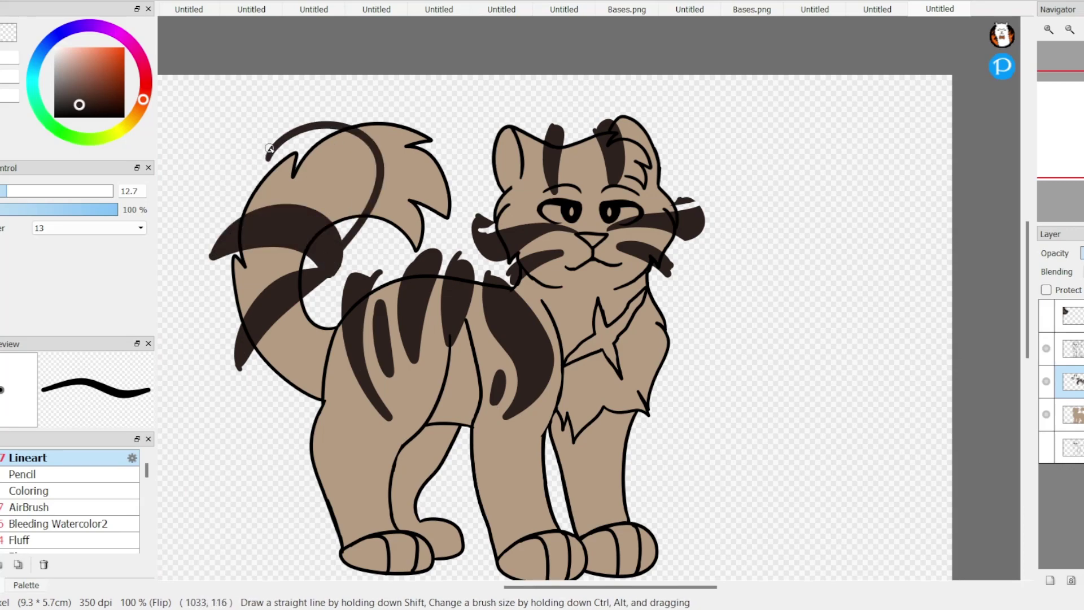
pyautogui.hotkey('ctrl', 'z')
pyautogui.hotkey('ctrl', 'z')
pyautogui.hotkey('ctrl', 'z')
pyautogui.scroll(3, 391, 567)
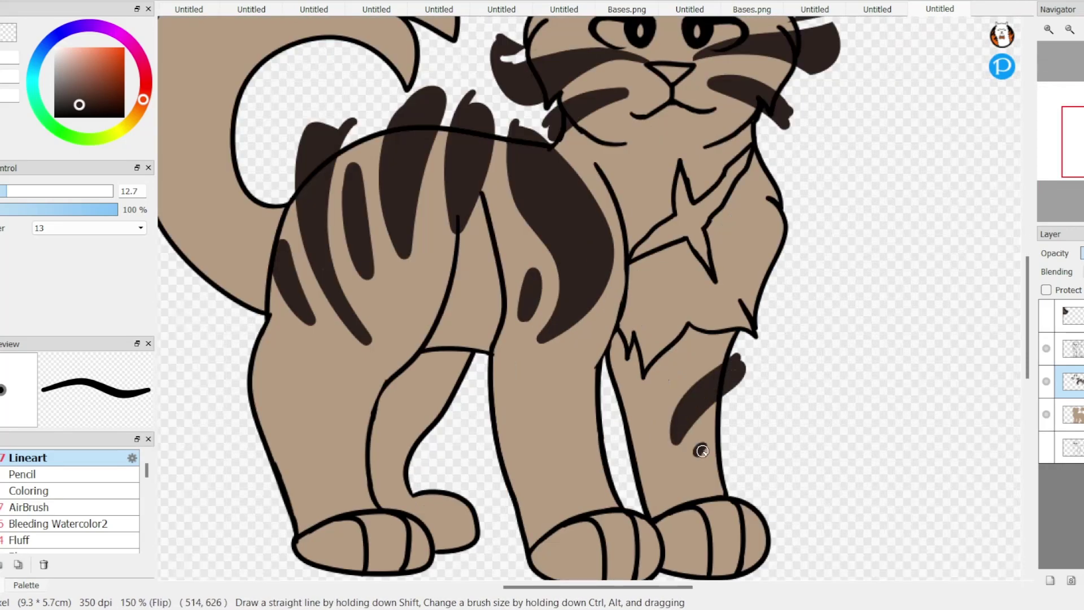
# Step: Add dark strokes and round spots on the front and middle legs, erasing a stray blotch
pyautogui.moveTo(686, 471); pyautogui.dragTo(633, 482)
pyautogui.click(699, 449)
pyautogui.scroll(2, 749, 569)
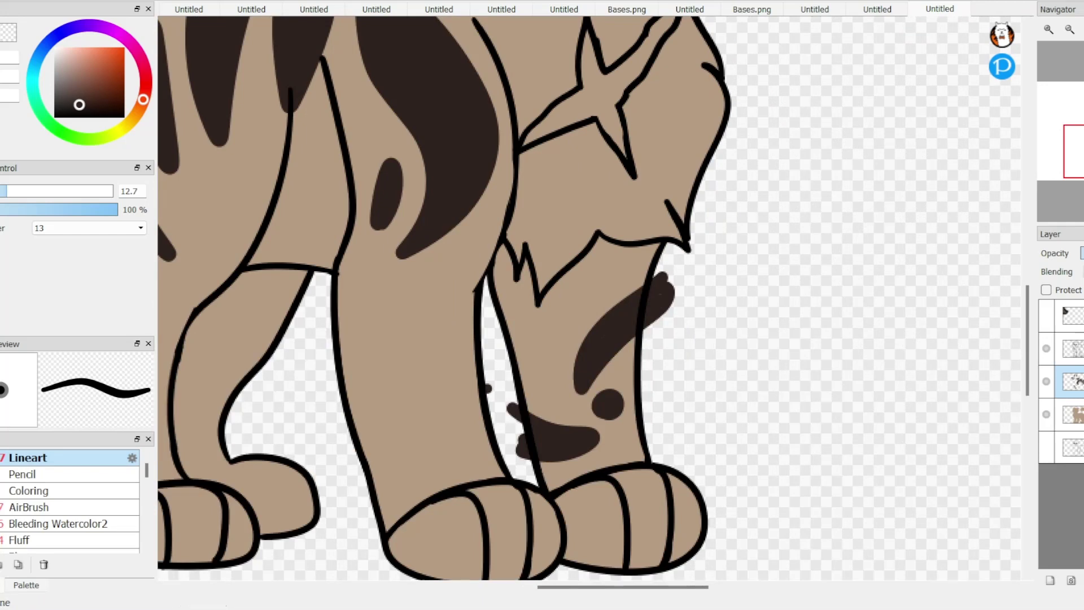
pyautogui.moveTo(313, 341)
pyautogui.mouseDown()
pyautogui.moveTo(395, 370)
pyautogui.moveTo(449, 407)
pyautogui.mouseUp()
pyautogui.click(458, 443)
pyautogui.press('e')
pyautogui.moveTo(581, 348); pyautogui.dragTo(669, 293)
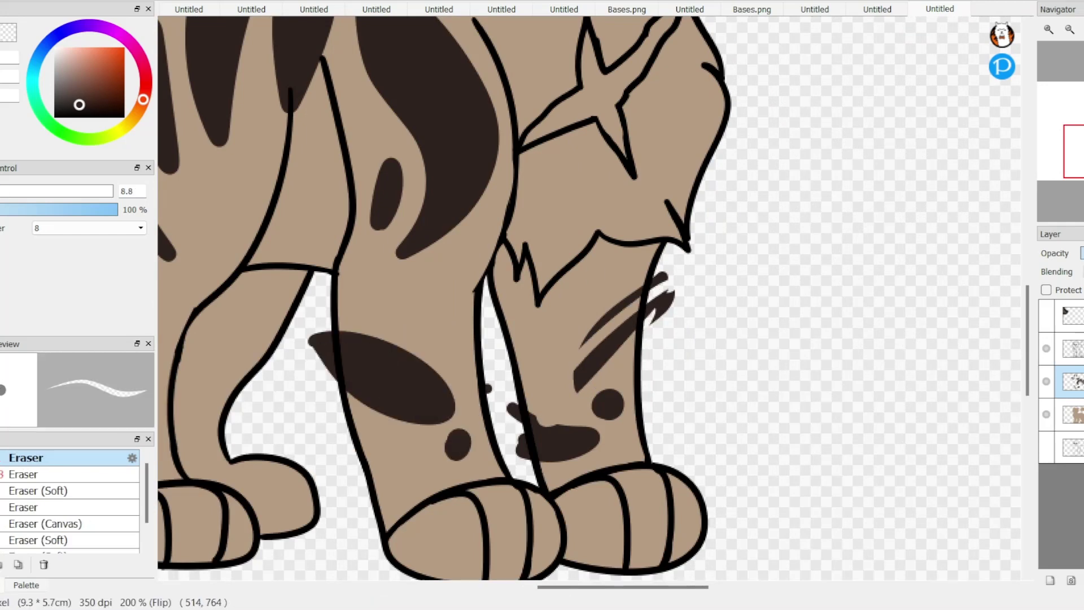
pyautogui.moveTo(531, 420); pyautogui.dragTo(599, 446)
# Step: Paint dark oval patches on the back and front legs and fill the back-leg blotch
pyautogui.press('n')
pyautogui.click(561, 447)
pyautogui.moveTo(641, 322)
pyautogui.mouseDown()
pyautogui.moveTo(586, 416)
pyautogui.moveTo(560, 489)
pyautogui.mouseUp()
pyautogui.moveTo(347, 383); pyautogui.dragTo(451, 395)
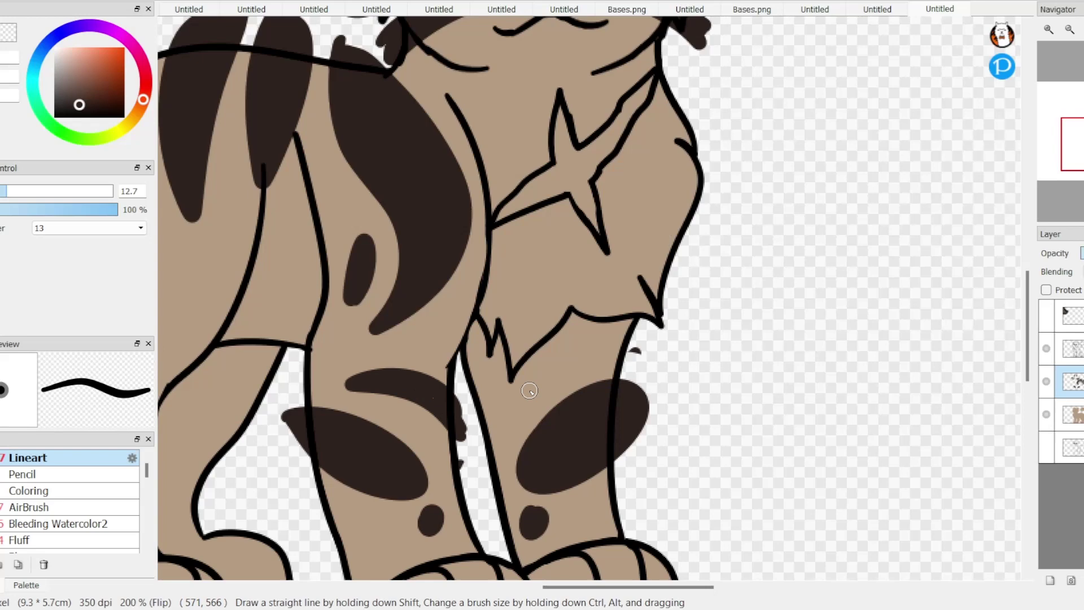
pyautogui.scroll(-3, 635, 315)
pyautogui.moveTo(357, 337); pyautogui.dragTo(363, 360)
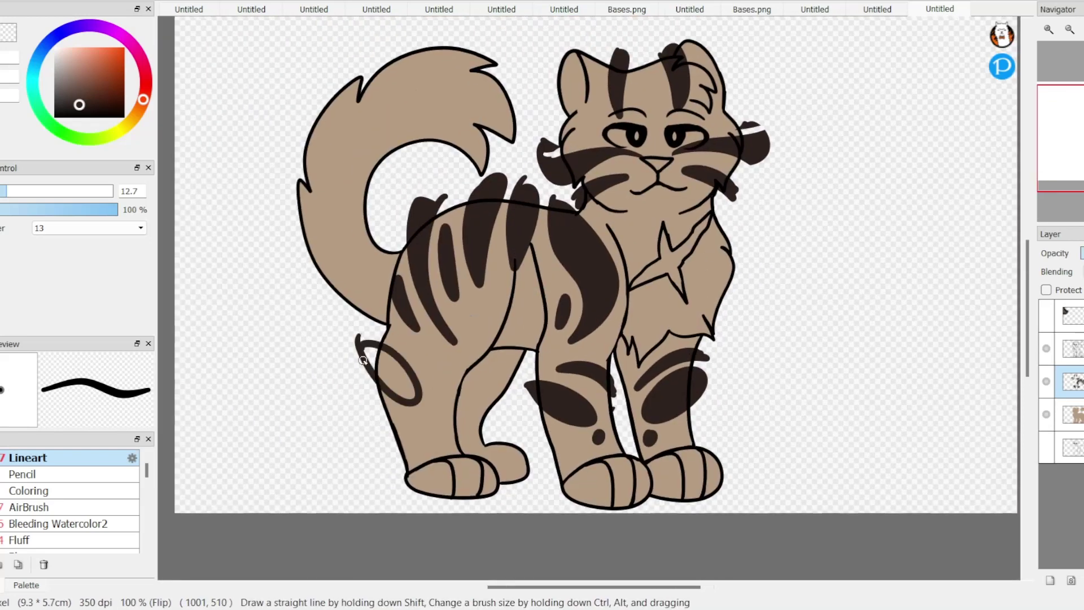
pyautogui.moveTo(577, 202); pyautogui.dragTo(604, 217)
pyautogui.moveTo(479, 425); pyautogui.dragTo(446, 446)
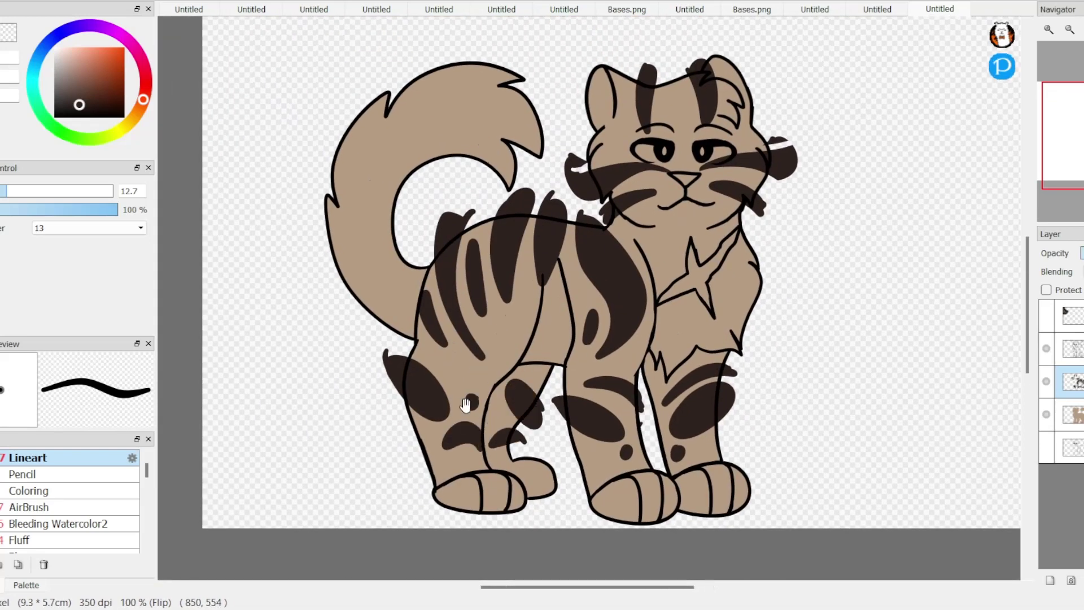
# Step: Erase the stripes from the cat's face with a large soft eraser
pyautogui.hotkey('ctrl', 'z')
pyautogui.hotkey('ctrl', 'z')
pyautogui.hotkey('ctrl', 'z')
pyautogui.hotkey('ctrl', 'z')
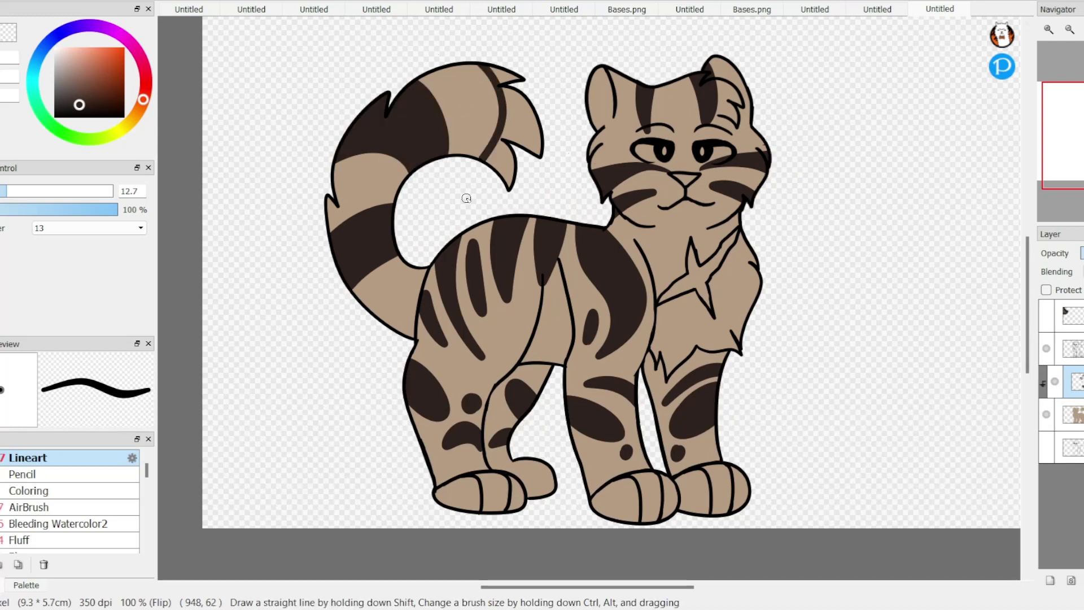
pyautogui.press('e')
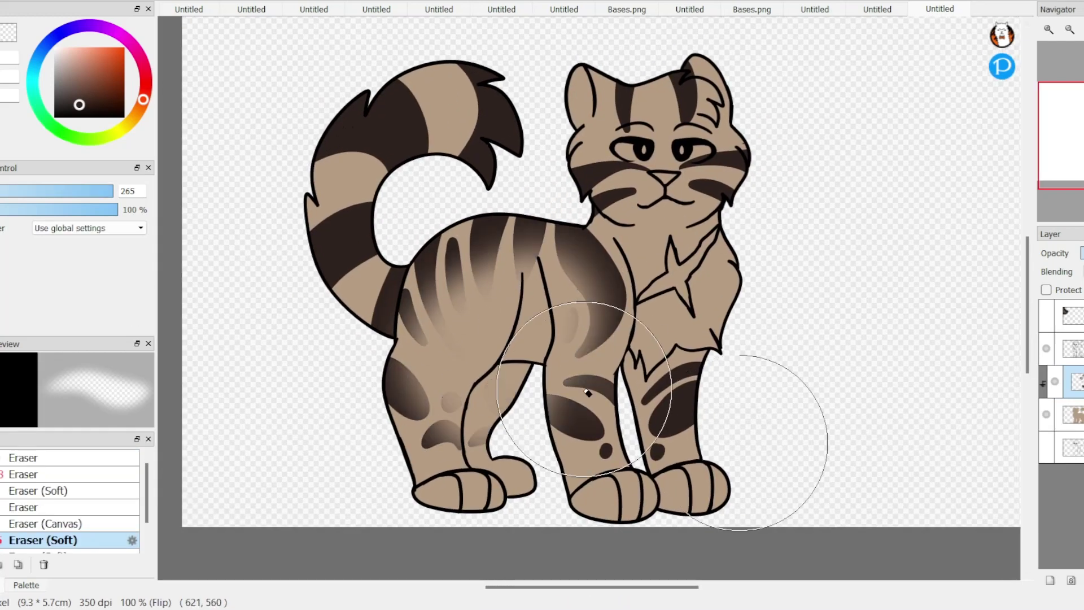
pyautogui.moveTo(706, 170); pyautogui.dragTo(693, 417)
pyautogui.hotkey('ctrl', 'z')
pyautogui.hotkey('ctrl', 'y')
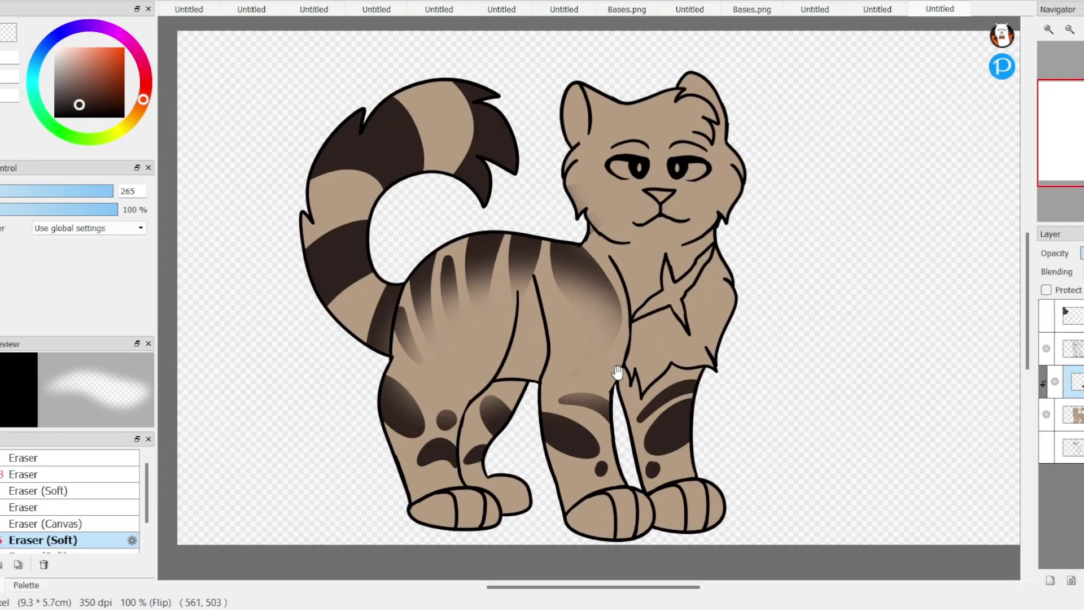
pyautogui.press('e')
# Step: Lasso the cat's legs and fill their markings a lighter brown
pyautogui.press('l')
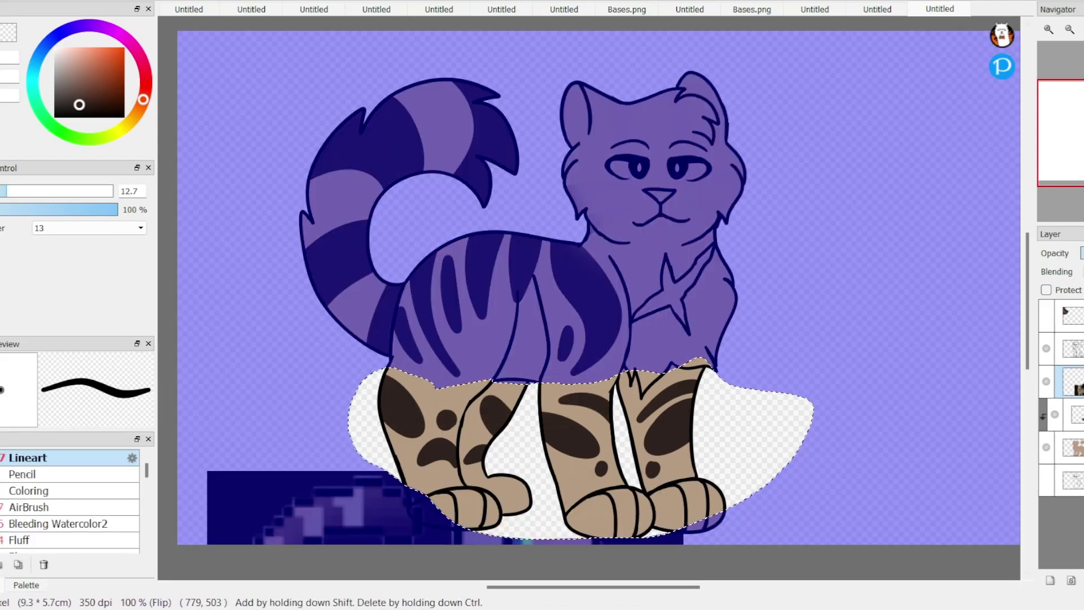
pyautogui.click(69, 90)
pyautogui.press('b')
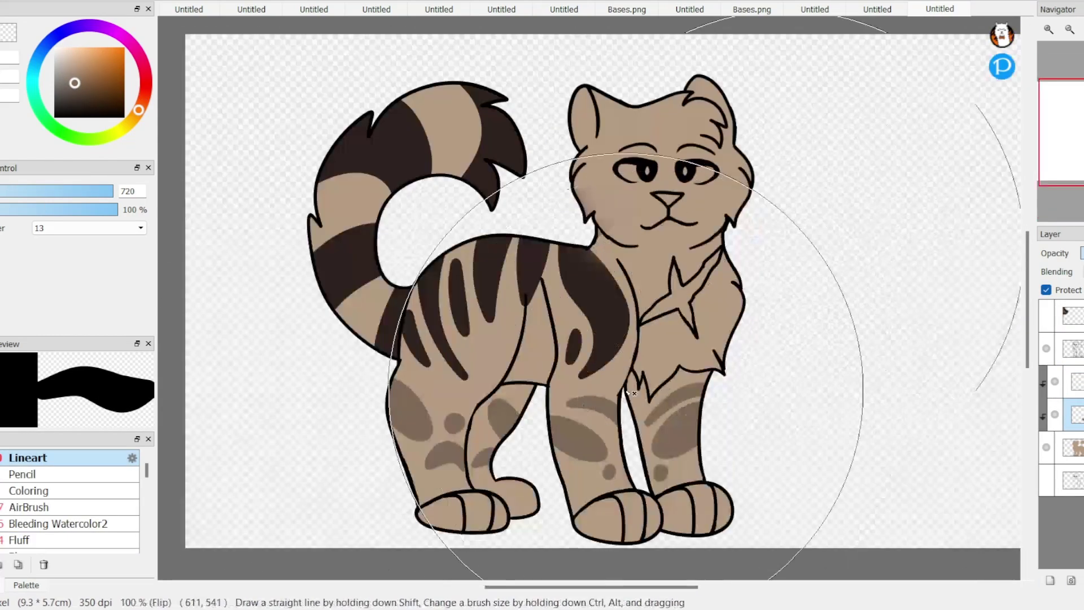
# Step: Softly shade the body stripes with a watercolour-style ink brush in darker reddish brown
pyautogui.click(23, 539)
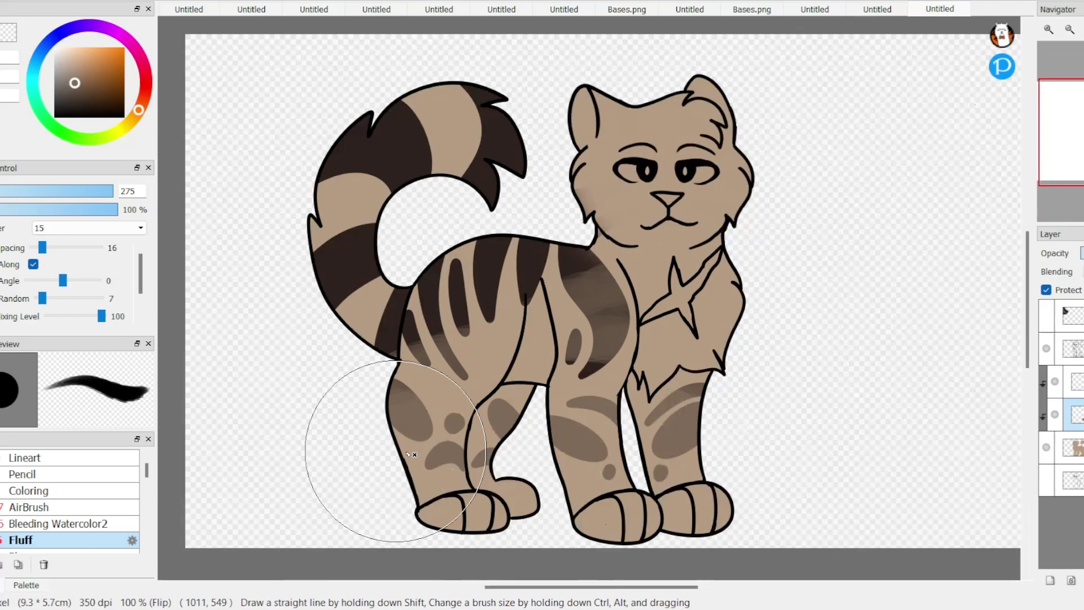
pyautogui.scroll(-3, 68, 508)
pyautogui.click(62, 490)
pyautogui.keyDown('alt'); pyautogui.click(576, 285); pyautogui.keyUp('alt')
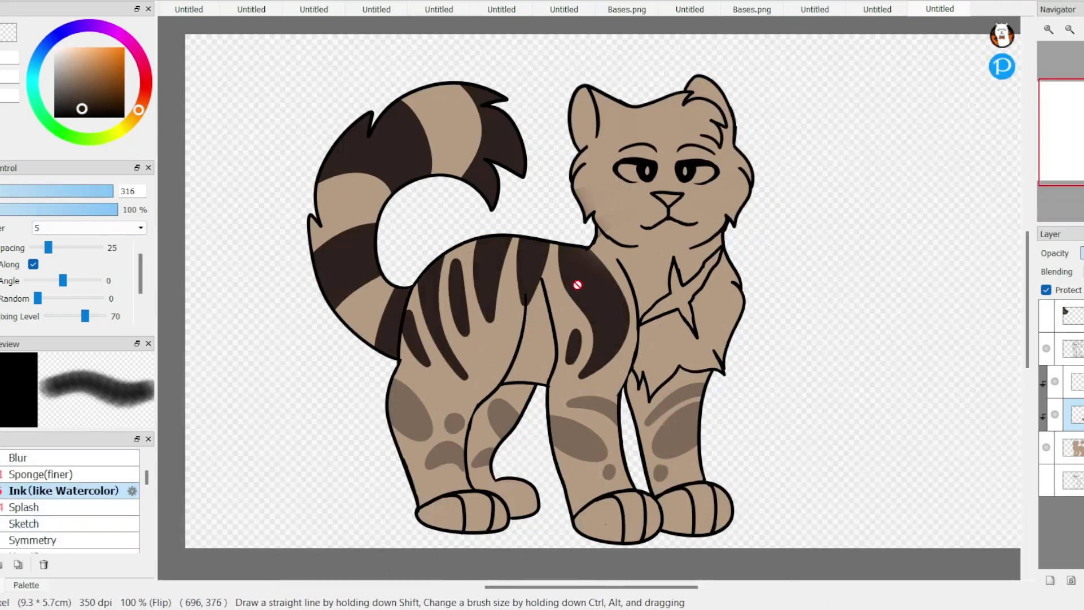
pyautogui.moveTo(412, 108); pyautogui.dragTo(452, 113)
pyautogui.moveTo(581, 273); pyautogui.dragTo(535, 206)
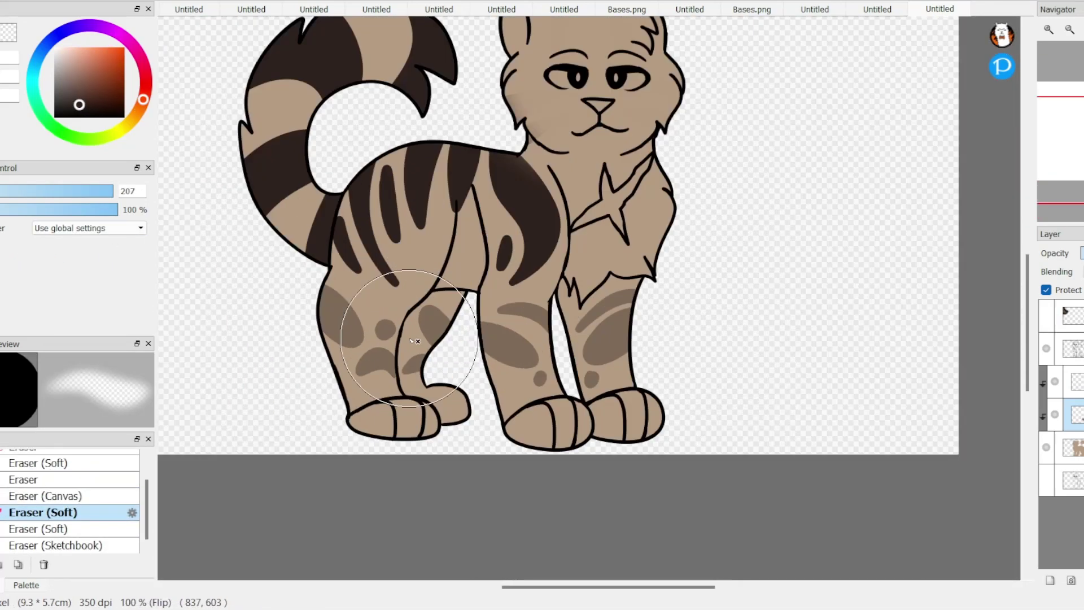
# Step: Paint dark patches on both cheeks and a mark on the forehead with a flat brush
pyautogui.press('b')
pyautogui.click(31, 462)
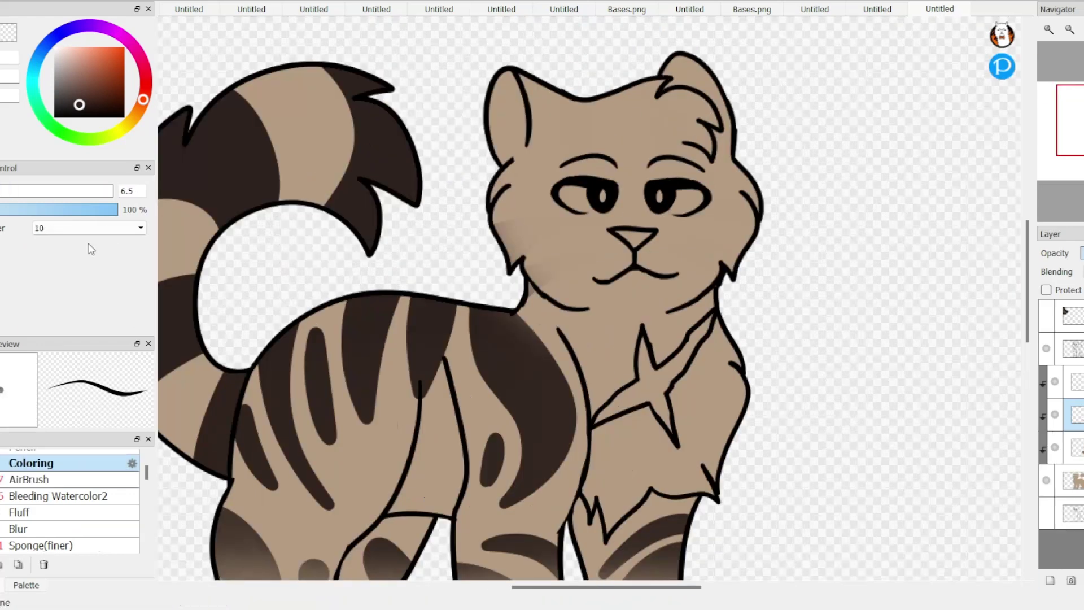
pyautogui.moveTo(497, 204); pyautogui.dragTo(581, 259)
pyautogui.moveTo(751, 169); pyautogui.dragTo(677, 265)
pyautogui.moveTo(593, 181); pyautogui.dragTo(597, 141)
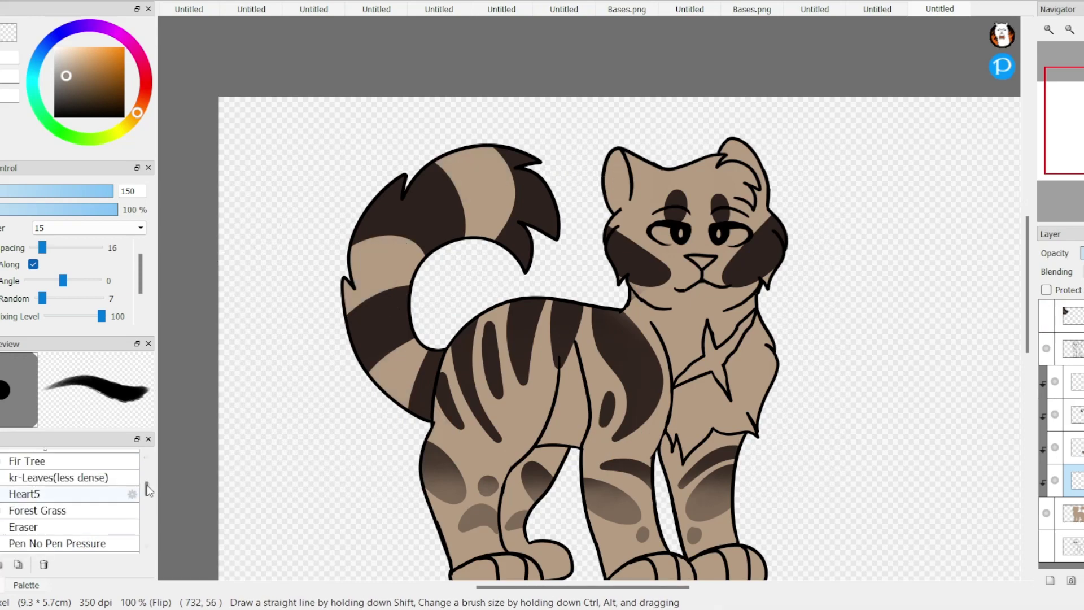
# Step: Airbrush light patches onto the cat's tail
pyautogui.click(31, 507)
pyautogui.moveTo(384, 254); pyautogui.dragTo(402, 409)
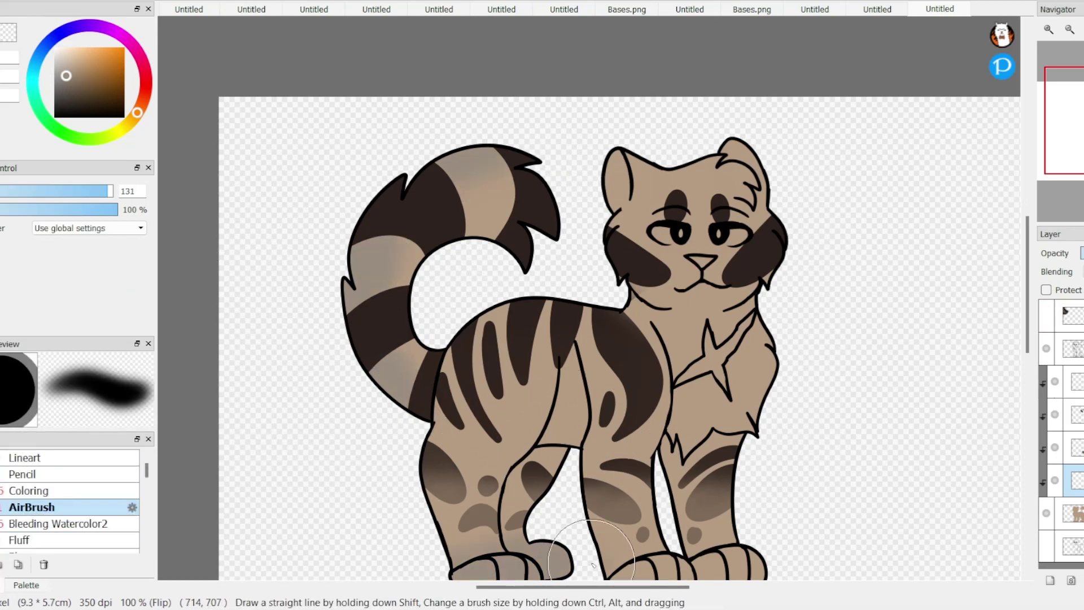
pyautogui.scroll(-1, 726, 314)
pyautogui.scroll(3, 738, 235)
# Step: Soften and then erase the dark cheek patches with a soft eraser
pyautogui.press('e')
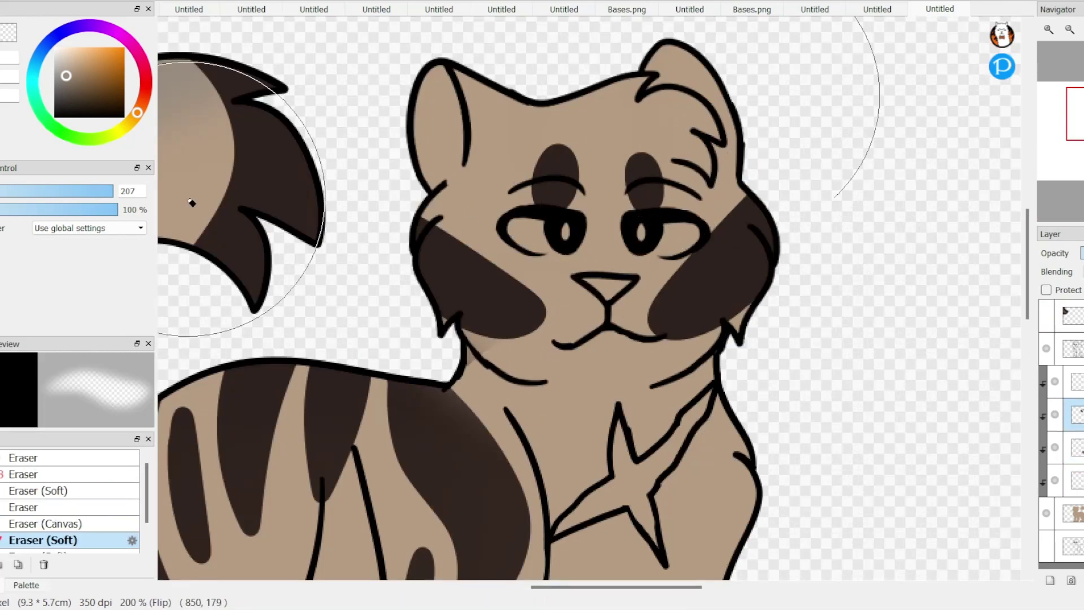
pyautogui.moveTo(429, 242); pyautogui.dragTo(536, 308)
pyautogui.moveTo(658, 316); pyautogui.dragTo(736, 209)
pyautogui.scroll(-2, 760, 99)
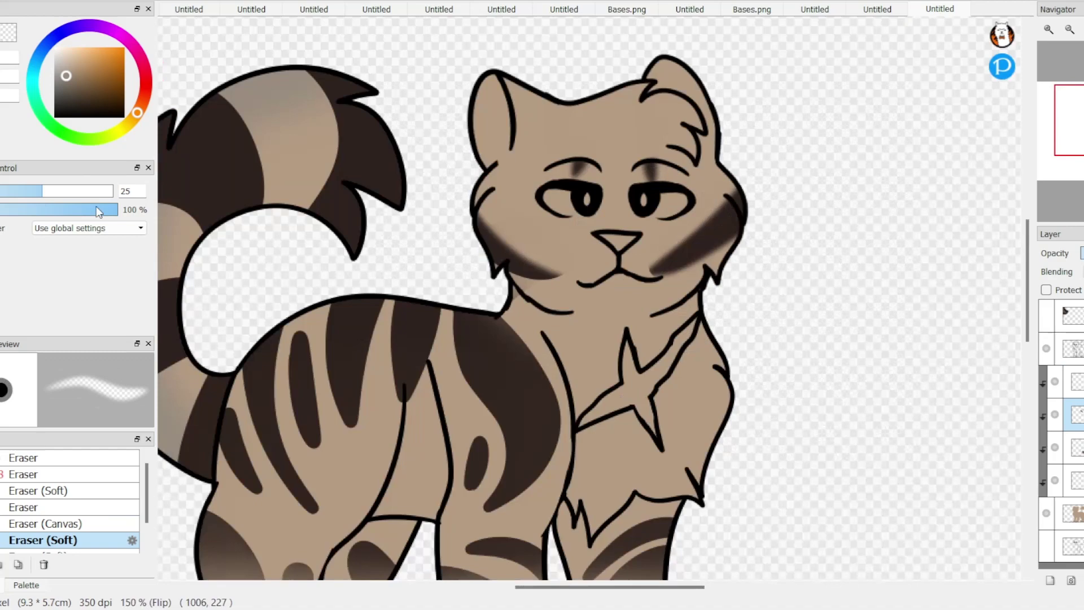
pyautogui.moveTo(672, 265); pyautogui.dragTo(764, 160)
pyautogui.scroll(-1, 765, 160)
pyautogui.scroll(3, 621, 226)
# Step: Set up the airbrush for leg shading and zoom out to view the whole cat
pyautogui.press('n')
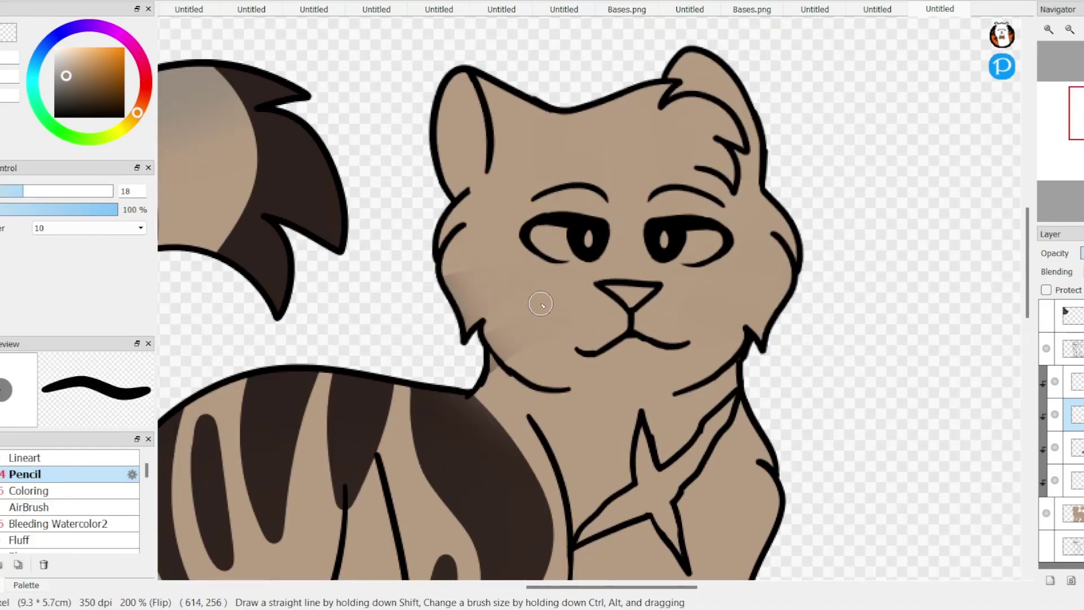
pyautogui.scroll(-2, 541, 304)
pyautogui.press('v')
pyautogui.scroll(-2, 584, 302)
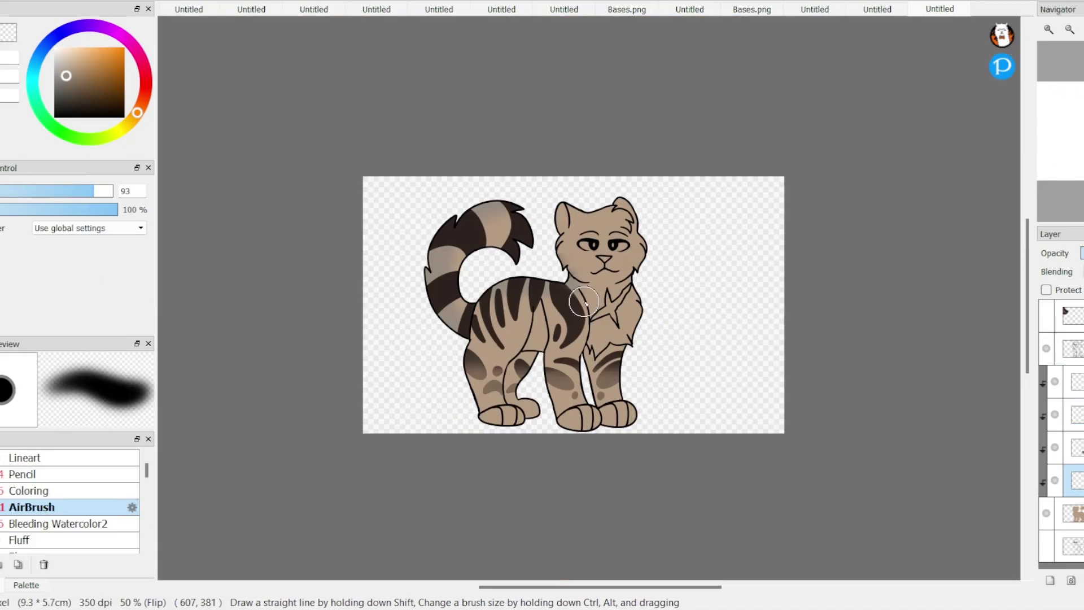
pyautogui.scroll(3, 617, 525)
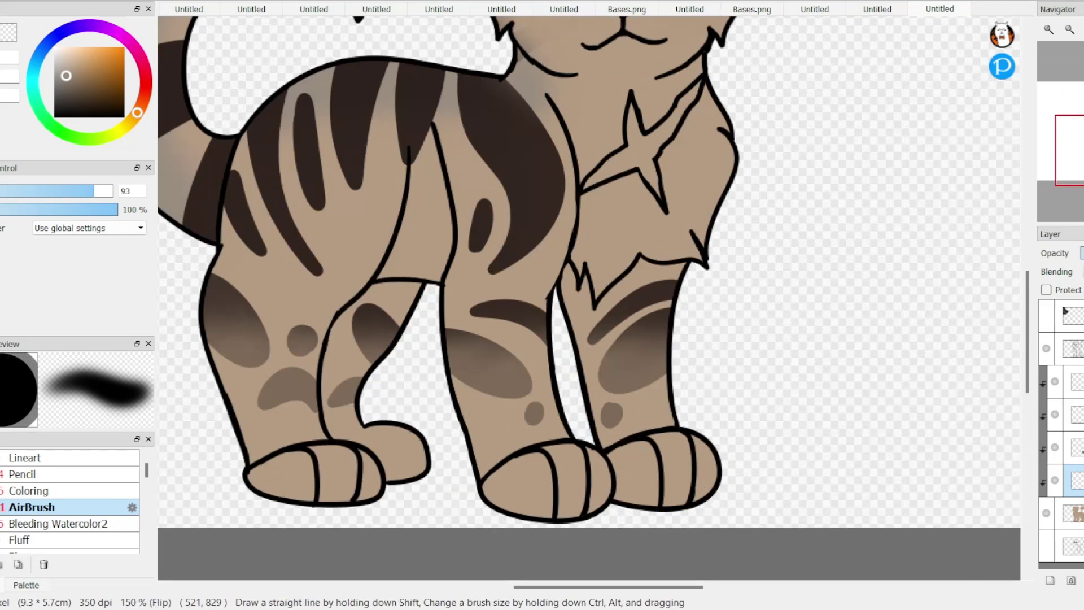
pyautogui.scroll(-2, 720, 503)
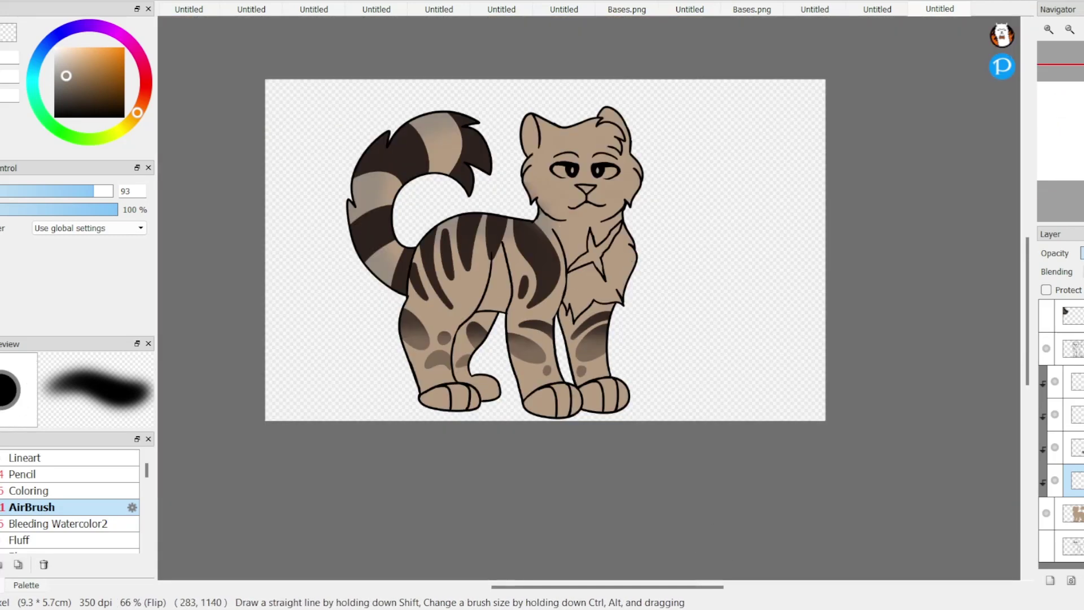
pyautogui.scroll(1, 555, 162)
# Step: Erase the cat's old eyes, stepping through undo and redo to start over
pyautogui.scroll(3, 574, 223)
pyautogui.press('e')
pyautogui.moveTo(436, 303)
pyautogui.mouseDown()
pyautogui.moveTo(574, 222)
pyautogui.moveTo(836, 245)
pyautogui.mouseUp()
pyautogui.scroll(-1, 492, 317)
pyautogui.press('e')
pyautogui.hotkey('ctrl', 'y')
pyautogui.hotkey('ctrl', 'y')
pyautogui.hotkey('ctrl', 'z')
pyautogui.hotkey('ctrl', 'z')
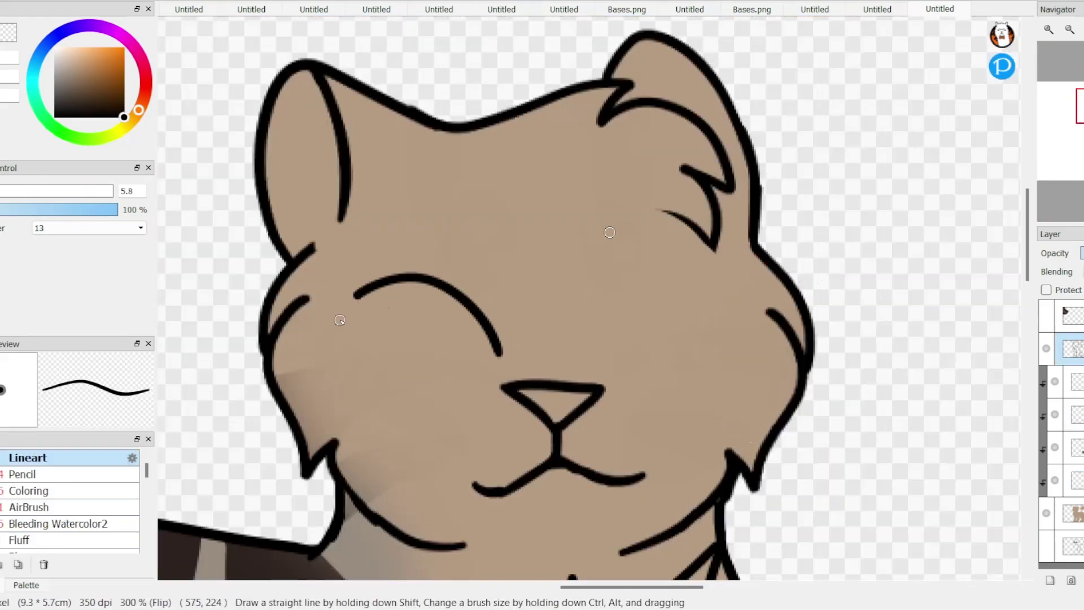
pyautogui.hotkey('ctrl', 'y')
pyautogui.hotkey('ctrl', 'y')
pyautogui.hotkey('ctrl', 'y')
pyautogui.hotkey('ctrl', 'y')
pyautogui.scroll(-1, 592, 313)
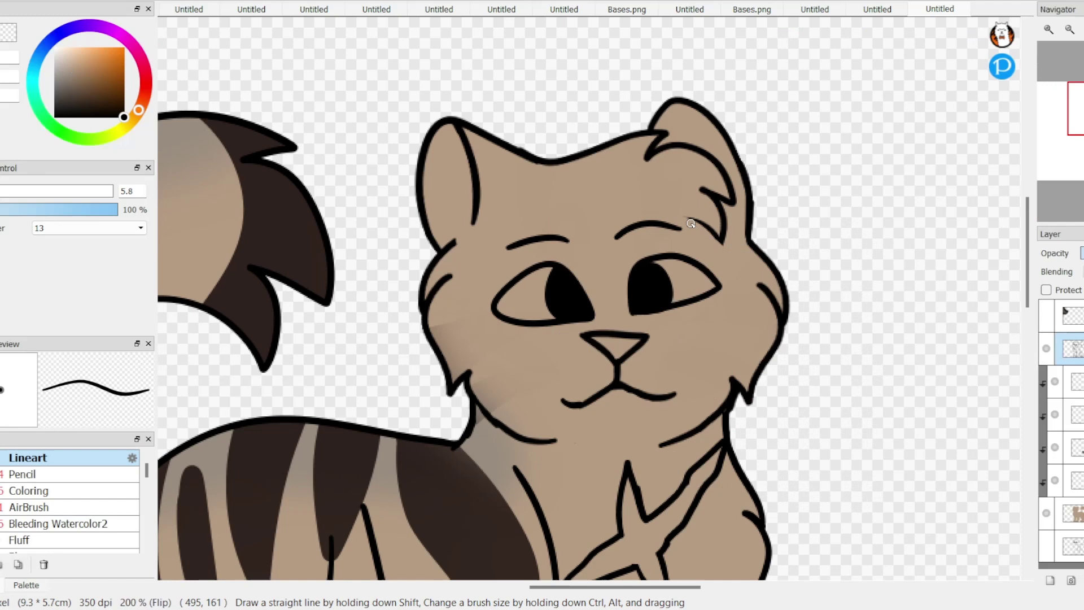
pyautogui.scroll(2, 634, 278)
pyautogui.scroll(-1, 406, 356)
pyautogui.hotkey('ctrl', 'z')
pyautogui.hotkey('ctrl', 'z')
# Step: Draw a new eye with a lid line, curved lower edge and pupil
pyautogui.moveTo(484, 347)
pyautogui.mouseDown()
pyautogui.moveTo(406, 356)
pyautogui.moveTo(572, 326)
pyautogui.mouseUp()
pyautogui.moveTo(444, 333); pyautogui.dragTo(559, 333)
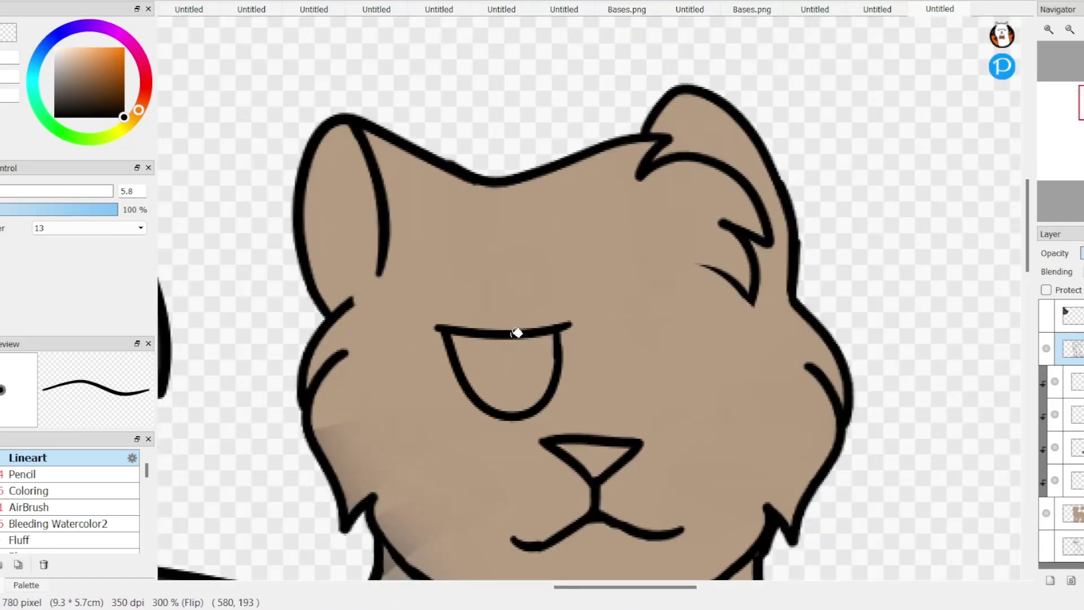
pyautogui.hotkey('ctrl', 'y')
pyautogui.hotkey('ctrl', 'z')
# Step: Paste a copy of the eye and move it to the other side of the face
pyautogui.hotkey('ctrl', 'z')
pyautogui.hotkey('ctrl', 'z')
pyautogui.hotkey('ctrl', 'y')
pyautogui.scroll(1, 489, 322)
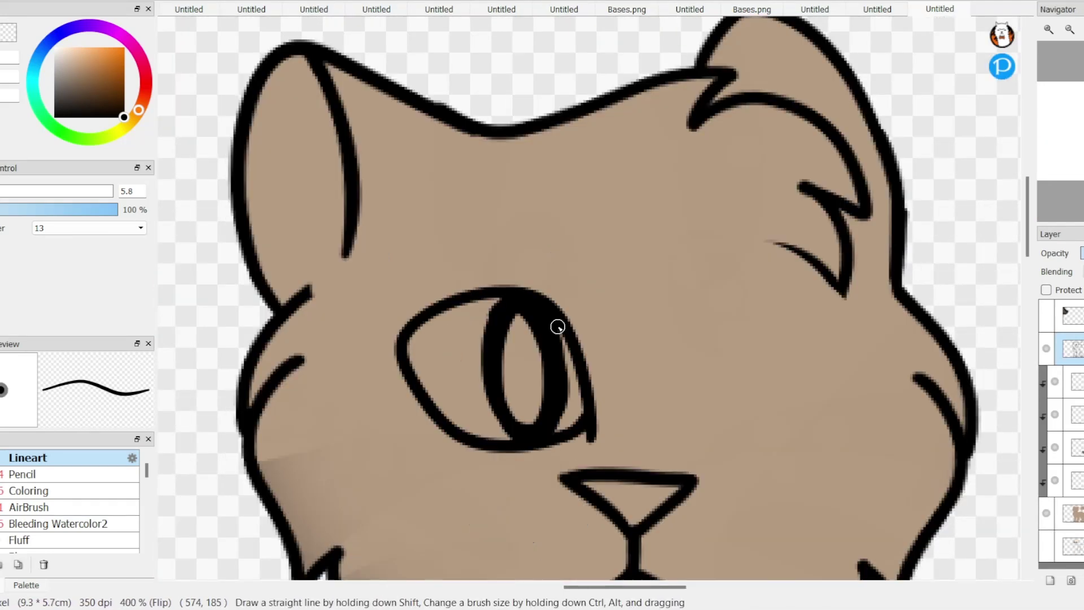
pyautogui.scroll(-2, 430, 236)
pyautogui.hotkey('ctrl', 'v')
pyautogui.hotkey('ctrl', 't')
pyautogui.moveTo(655, 280); pyautogui.dragTo(674, 280)
pyautogui.hotkey('ctrl', 'z')
pyautogui.hotkey('ctrl', 'z')
pyautogui.hotkey('ctrl', 'z')
pyautogui.hotkey('ctrl', 'z')
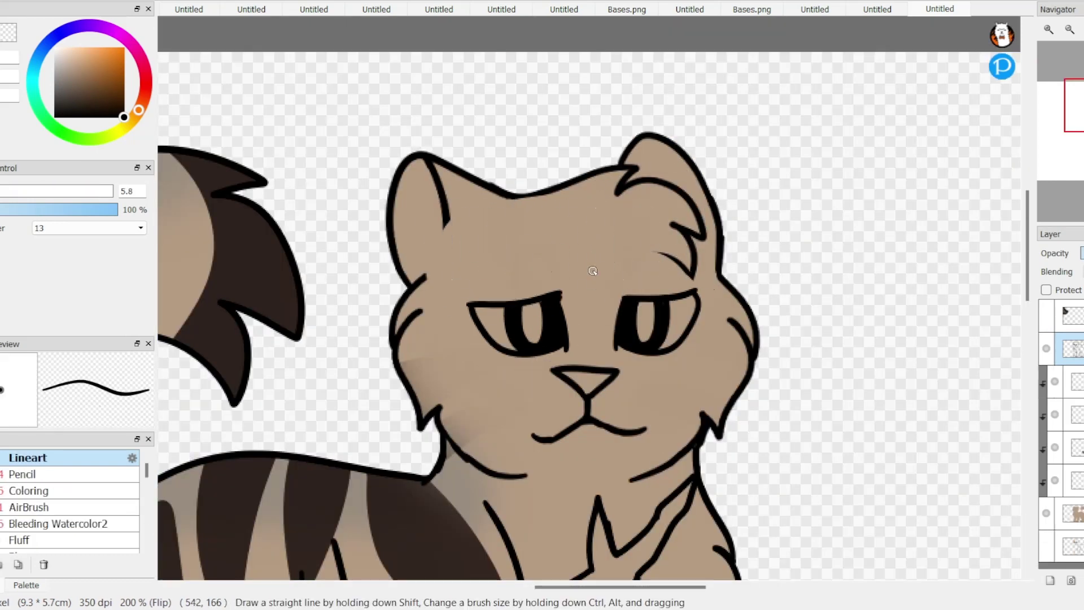
pyautogui.press('e')
pyautogui.scroll(-3, 731, 246)
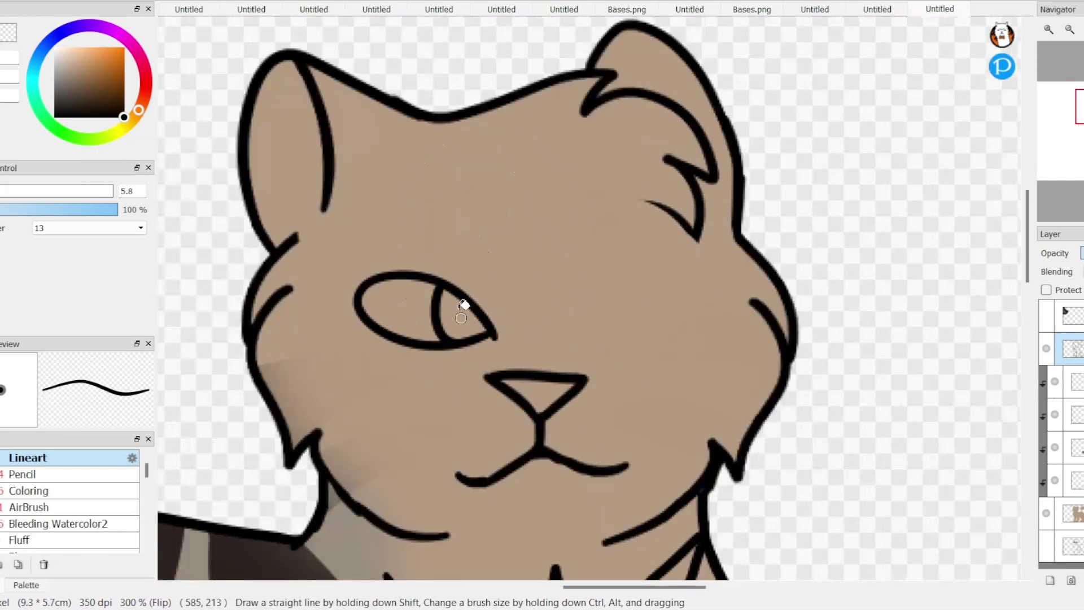
pyautogui.scroll(-2, 493, 233)
# Step: Paste a copy of the brow and place it over the right eye
pyautogui.hotkey('ctrl', 'v')
pyautogui.hotkey('ctrl', 't')
pyautogui.press('Return')
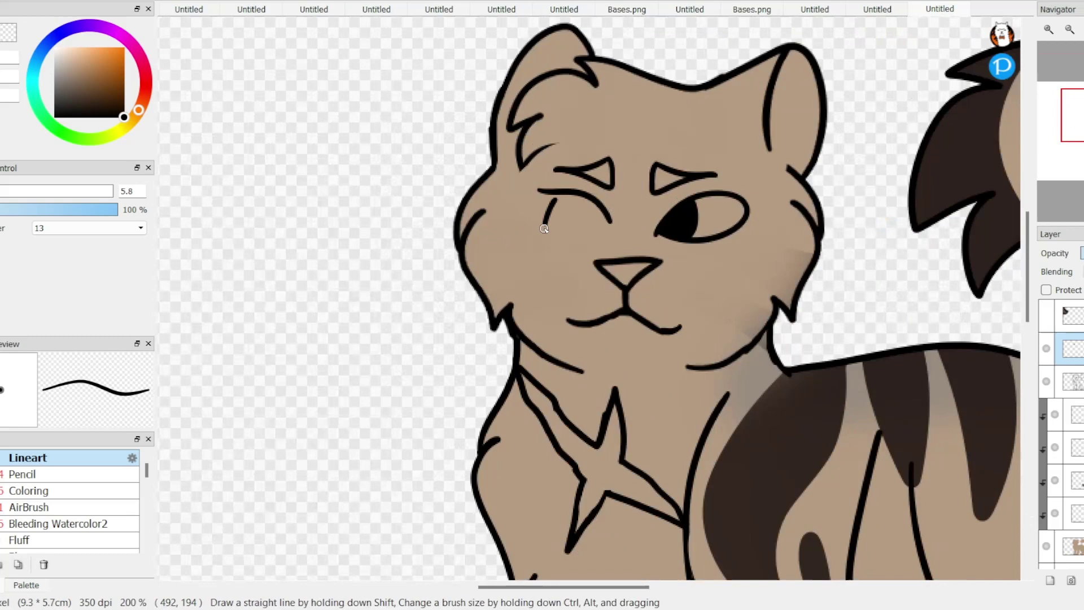
# Step: Reshape the eye area with Transform and draw dark brown stripe strokes on the head
pyautogui.press('e')
pyautogui.hotkey('ctrl', 't')
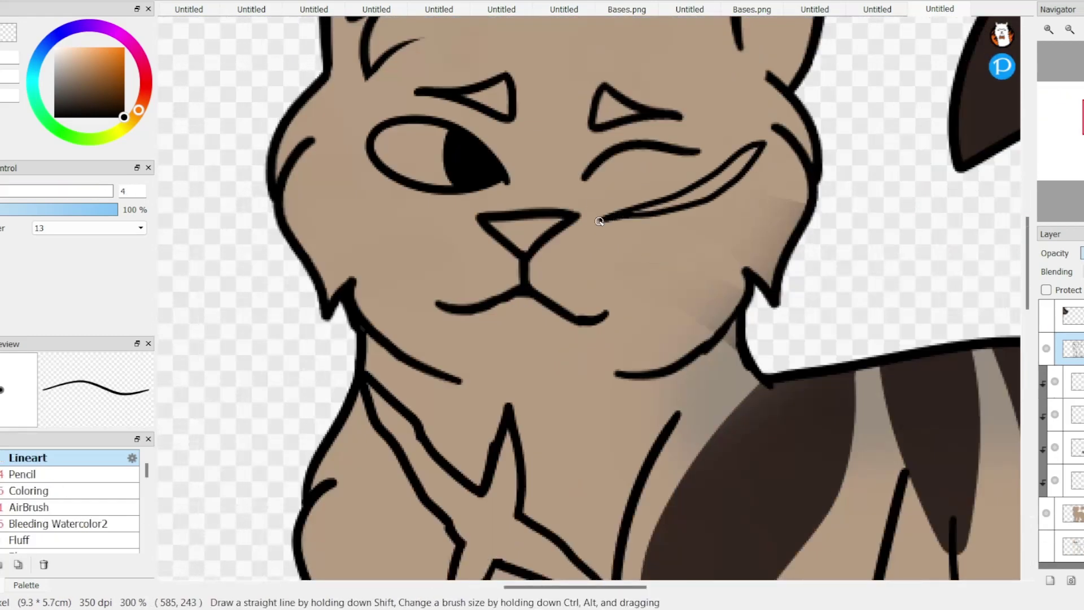
pyautogui.scroll(6, 629, 148)
pyautogui.scroll(-10, 399, 405)
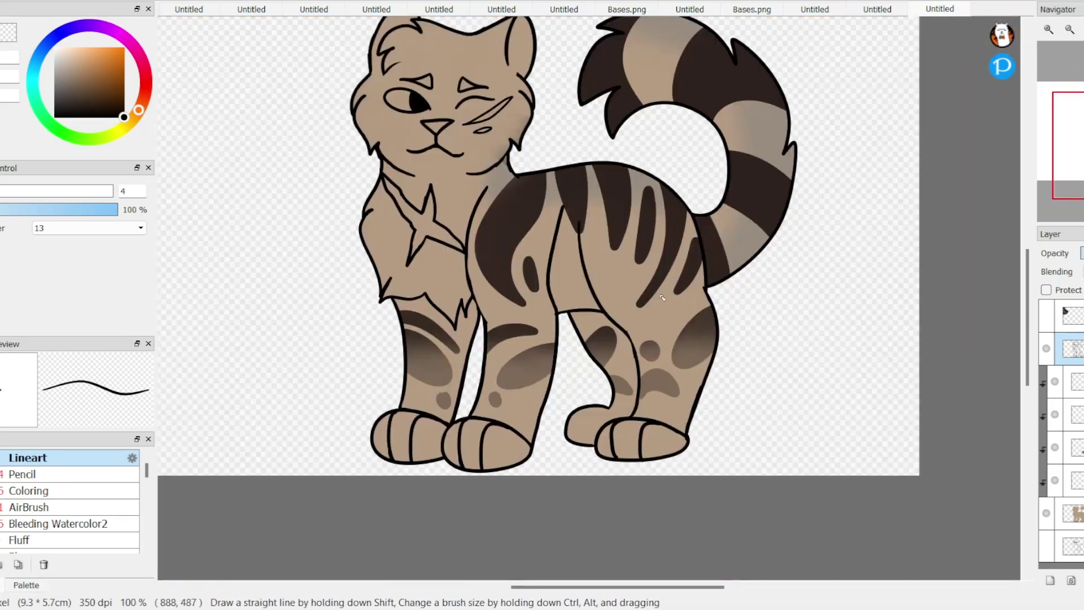
pyautogui.moveTo(742, 473); pyautogui.dragTo(732, 472)
pyautogui.moveTo(497, 187); pyautogui.dragTo(511, 88)
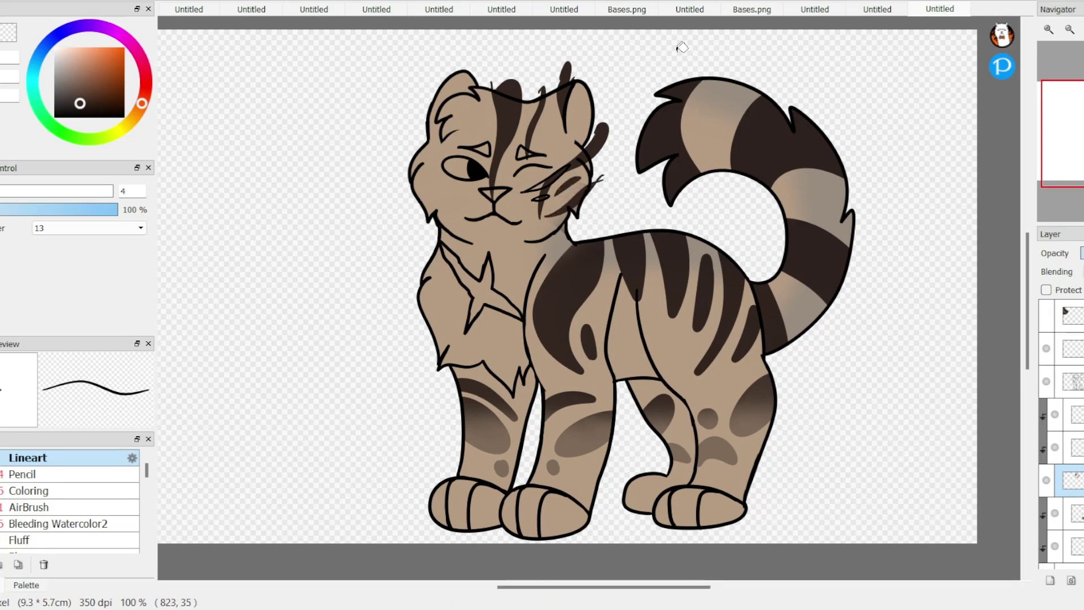
# Step: Draw whisker strokes on the left cheek and reshape the cheek markings with Free Transform
pyautogui.scroll(2, 417, 96)
pyautogui.moveTo(407, 266)
pyautogui.mouseDown()
pyautogui.moveTo(525, 243)
pyautogui.moveTo(510, 328)
pyautogui.mouseUp()
pyautogui.press('e')
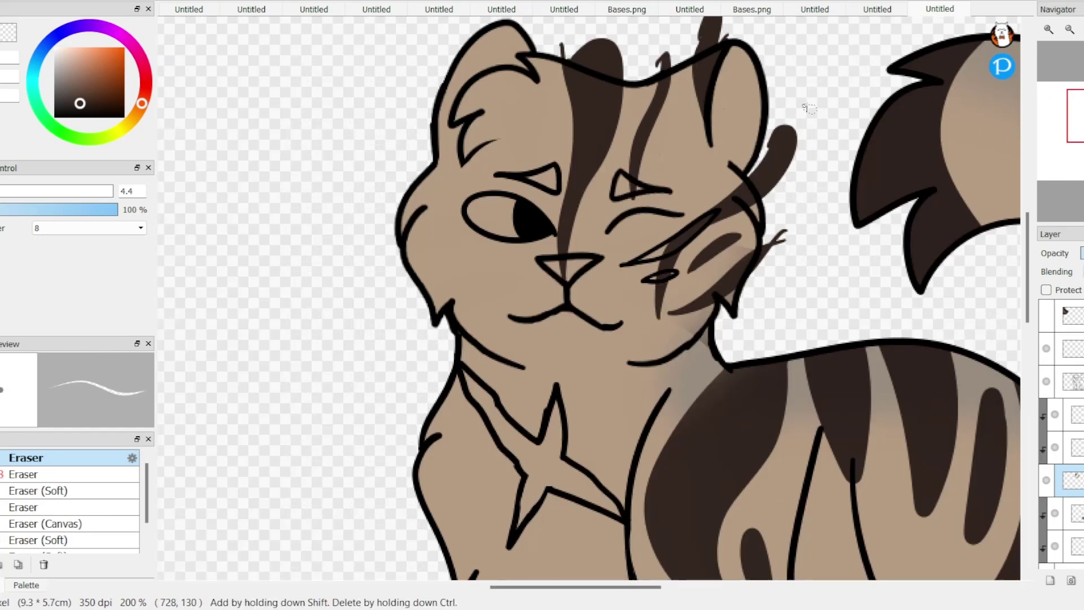
pyautogui.hotkey('ctrl', 't')
pyautogui.press('Escape')
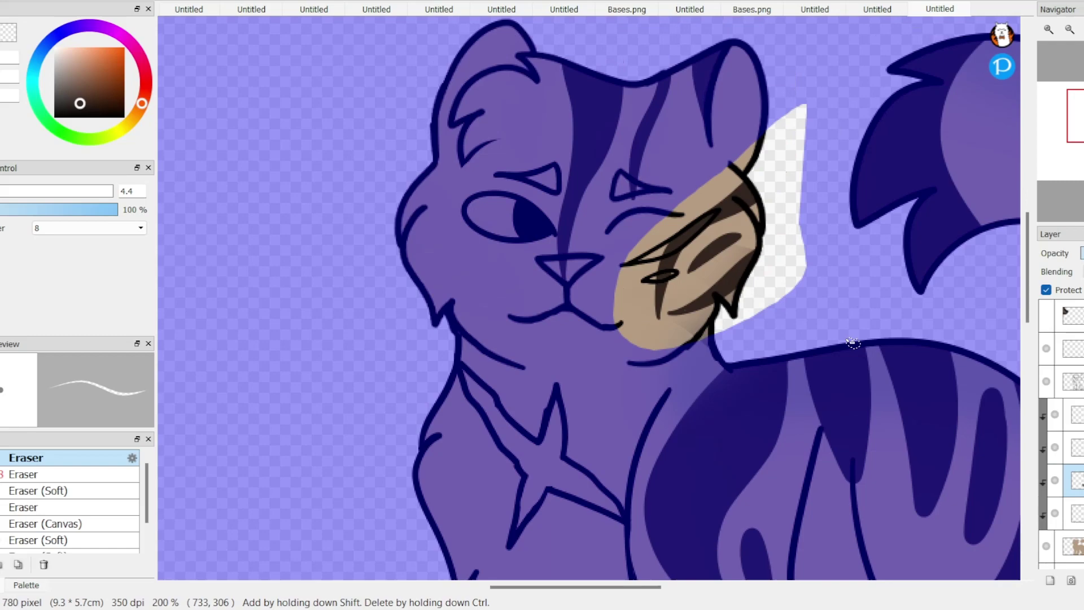
pyautogui.hotkey('ctrl', 't')
pyautogui.press('Return')
# Step: Fade the ends of the head and cheek stripes with the soft eraser
pyautogui.scroll(-3, 621, 316)
pyautogui.scroll(4, 450, 322)
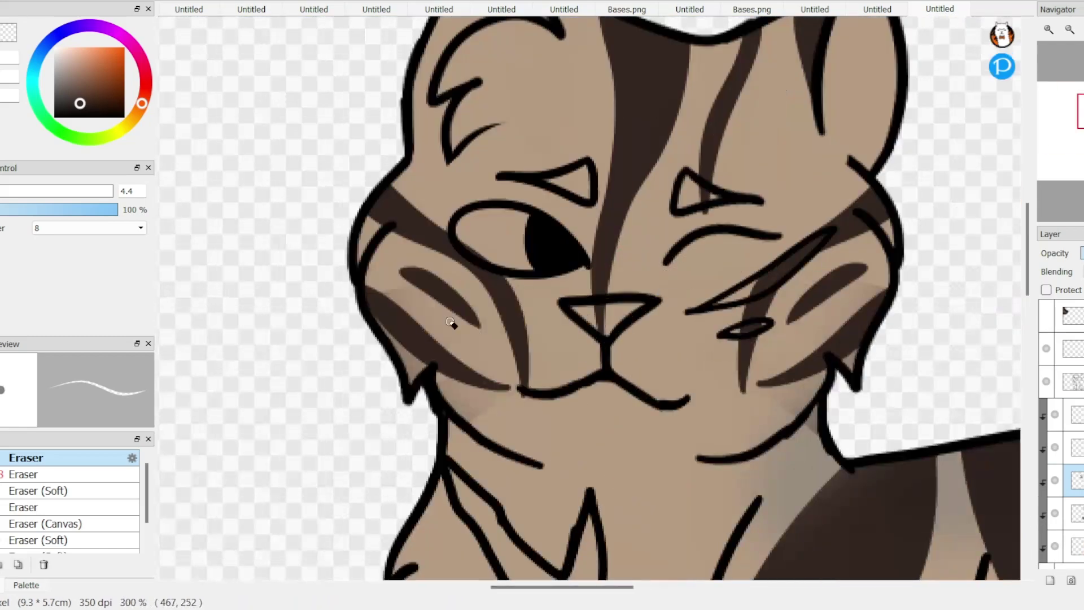
pyautogui.click(38, 539)
pyautogui.scroll(-1, 450, 322)
pyautogui.moveTo(417, 265); pyautogui.dragTo(485, 316)
# Step: Protect the layer's transparency, paint the open eye's iris green and shade it with the airbrush
pyautogui.click(1046, 290)
pyautogui.scroll(-2, 702, 181)
pyautogui.scroll(2, 630, 258)
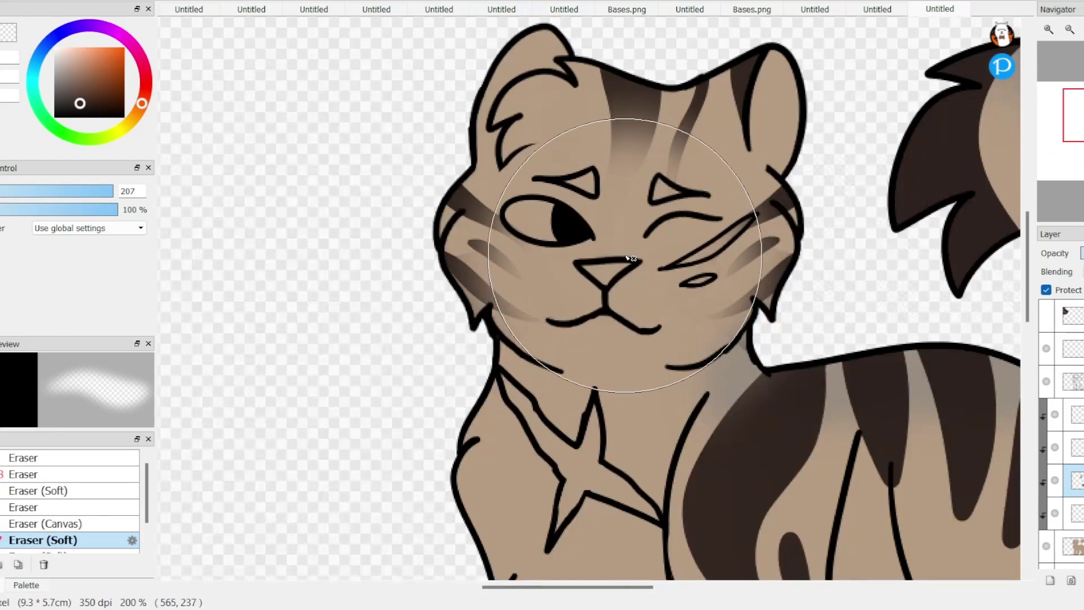
pyautogui.scroll(-3, 630, 259)
pyautogui.scroll(4, 565, 254)
pyautogui.press('b')
pyautogui.moveTo(398, 183)
pyautogui.mouseDown()
pyautogui.moveTo(436, 195)
pyautogui.moveTo(434, 233)
pyautogui.moveTo(313, 175)
pyautogui.moveTo(430, 274)
pyautogui.moveTo(423, 97)
pyautogui.mouseUp()
pyautogui.press('a')
pyautogui.scroll(1, 440, 116)
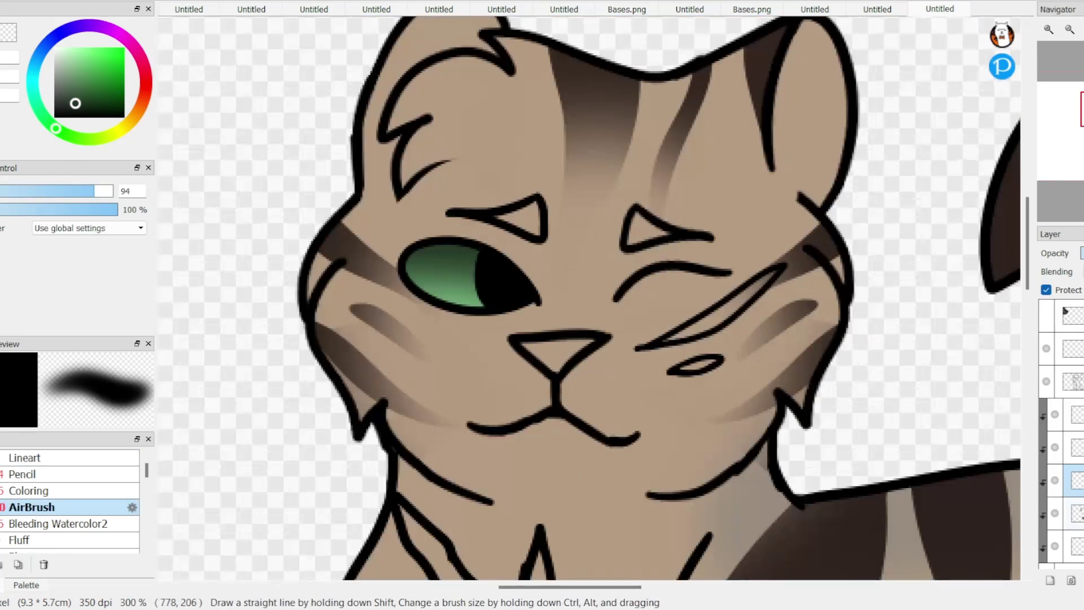
# Step: Add a white highlight to the eye on the highlight layer
pyautogui.click(1073, 381)
pyautogui.press('b')
pyautogui.moveTo(480, 276); pyautogui.dragTo(494, 280)
pyautogui.scroll(-2, 508, 282)
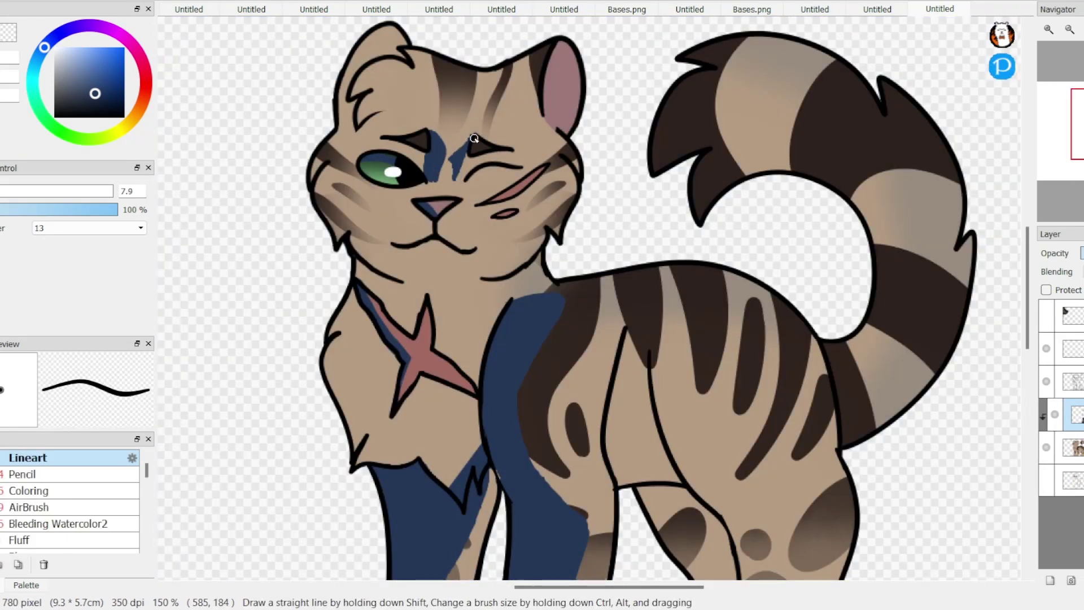
# Step: Paint shadow colour between the eyes and along the head's left edge
pyautogui.moveTo(436, 133); pyautogui.dragTo(432, 165)
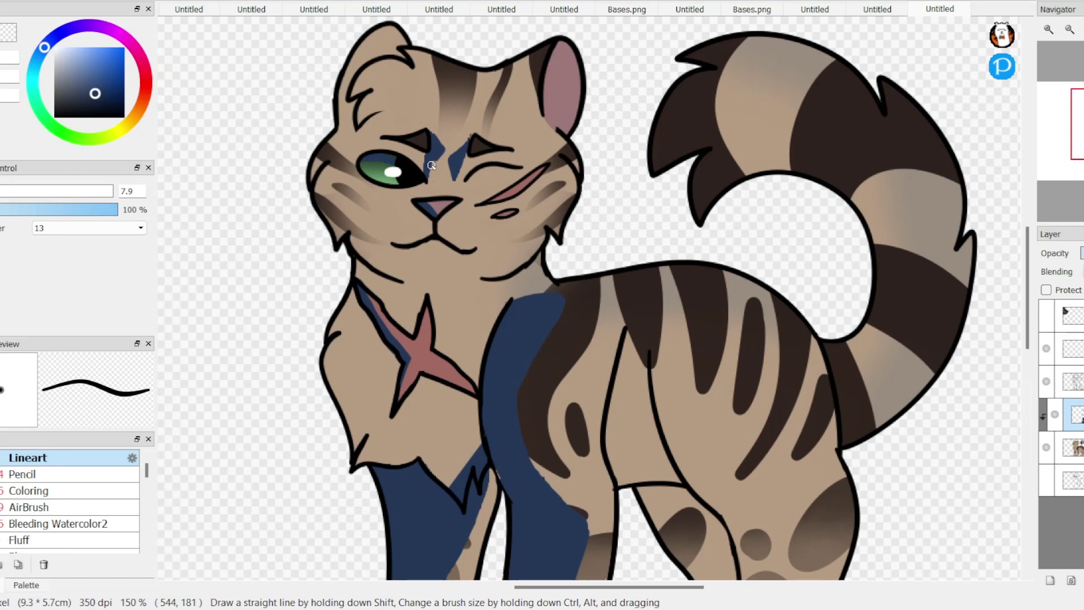
pyautogui.moveTo(349, 251); pyautogui.dragTo(341, 196)
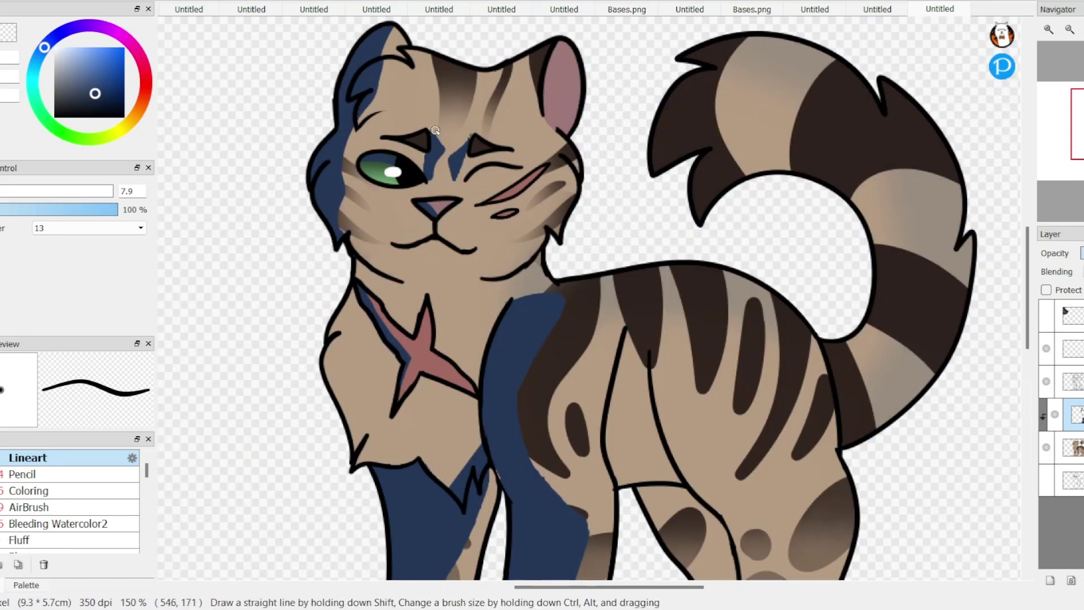
pyautogui.moveTo(445, 133); pyautogui.dragTo(460, 184)
# Step: Fill the tail's upper stripes, back and hind leg with shadow colour and outline the chest
pyautogui.moveTo(949, 118); pyautogui.dragTo(770, 93)
pyautogui.moveTo(706, 317); pyautogui.dragTo(769, 93)
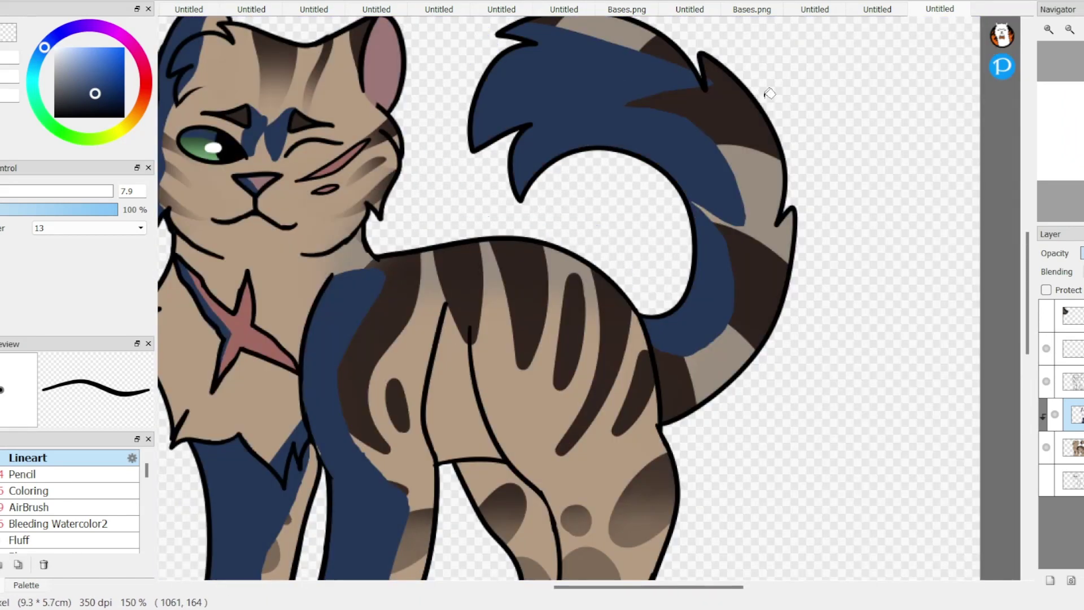
pyautogui.scroll(-1, 769, 93)
pyautogui.moveTo(539, 89); pyautogui.dragTo(688, 150)
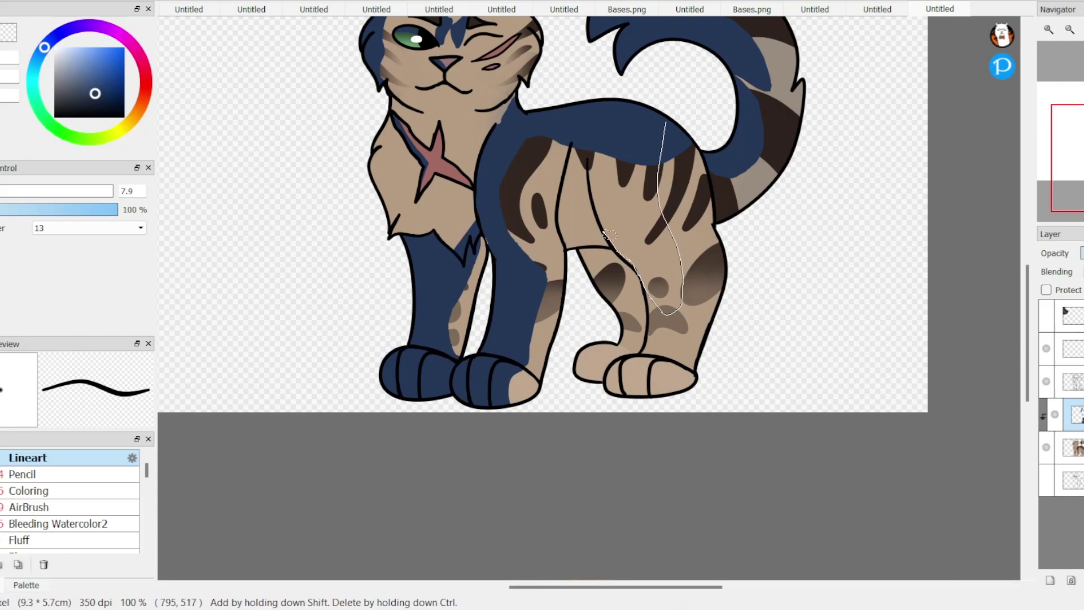
pyautogui.moveTo(610, 234); pyautogui.dragTo(590, 153)
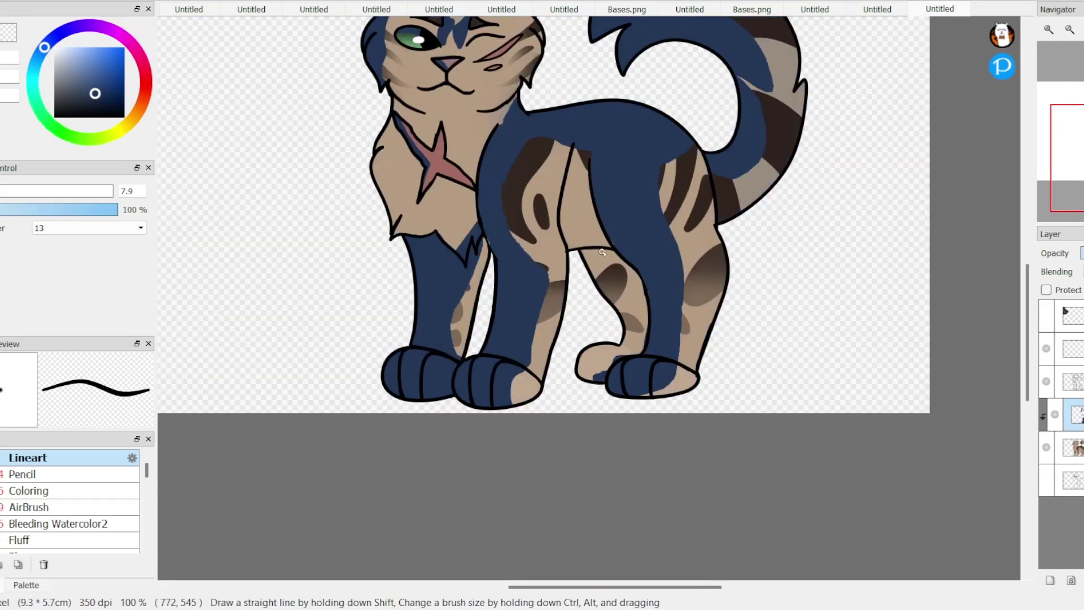
pyautogui.scroll(-1, 653, 295)
pyautogui.scroll(1, 654, 295)
pyautogui.moveTo(452, 210); pyautogui.dragTo(423, 222)
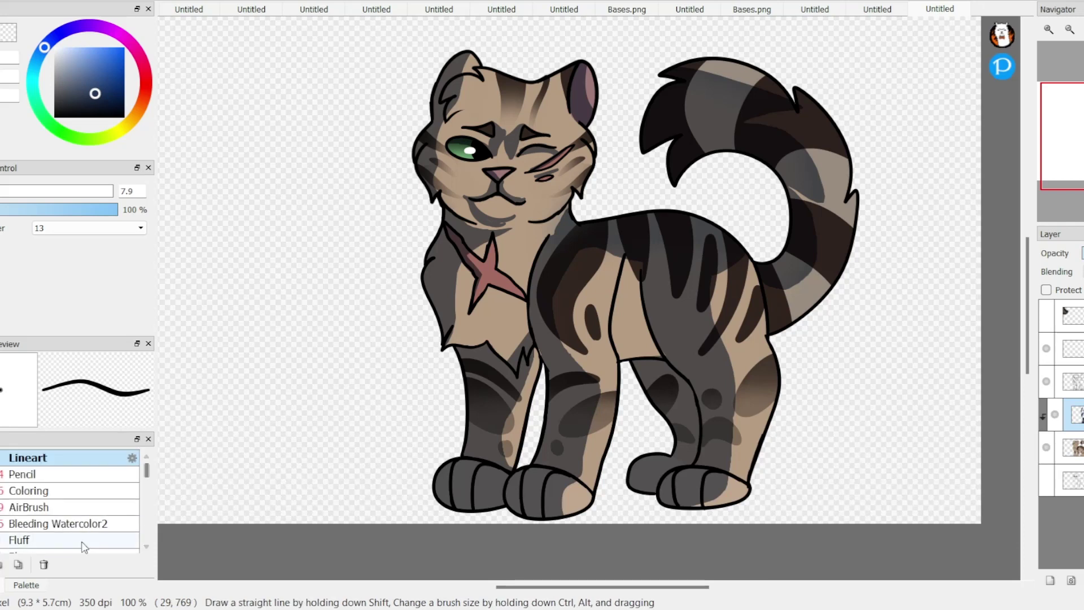
# Step: Set the Blur brush to size 87 and blend the shading on the face, chest and forelegs
pyautogui.scroll(-1, 78, 541)
pyautogui.click(73, 513)
pyautogui.click(75, 191)
pyautogui.moveTo(75, 190); pyautogui.dragTo(91, 191)
pyautogui.moveTo(468, 181)
pyautogui.mouseDown()
pyautogui.moveTo(508, 231)
pyautogui.moveTo(491, 214)
pyautogui.mouseUp()
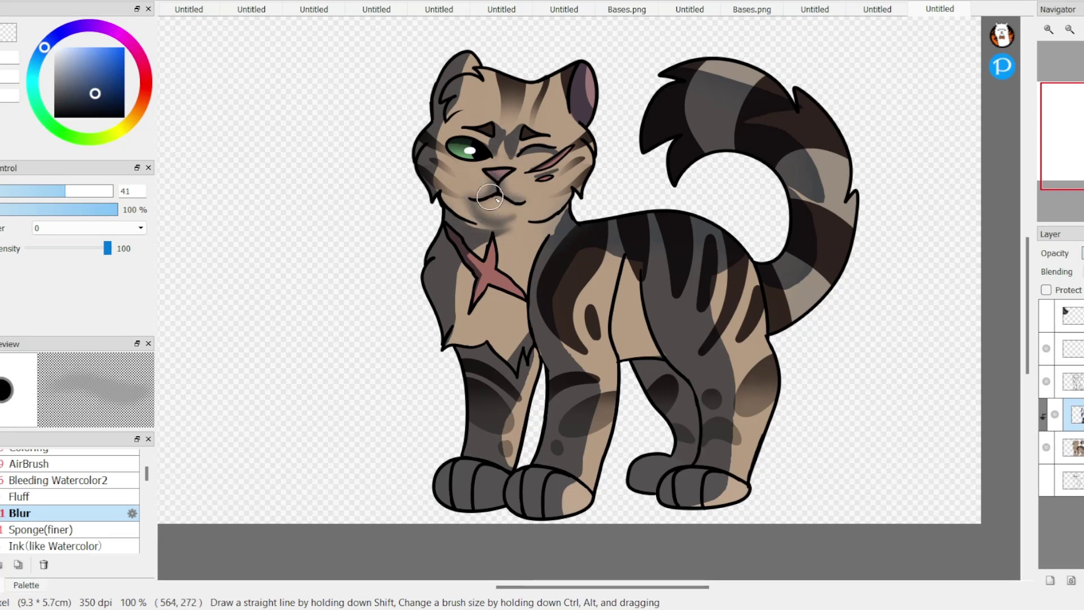
pyautogui.moveTo(446, 259)
pyautogui.mouseDown()
pyautogui.moveTo(485, 338)
pyautogui.moveTo(519, 304)
pyautogui.mouseUp()
pyautogui.moveTo(587, 384); pyautogui.dragTo(591, 408)
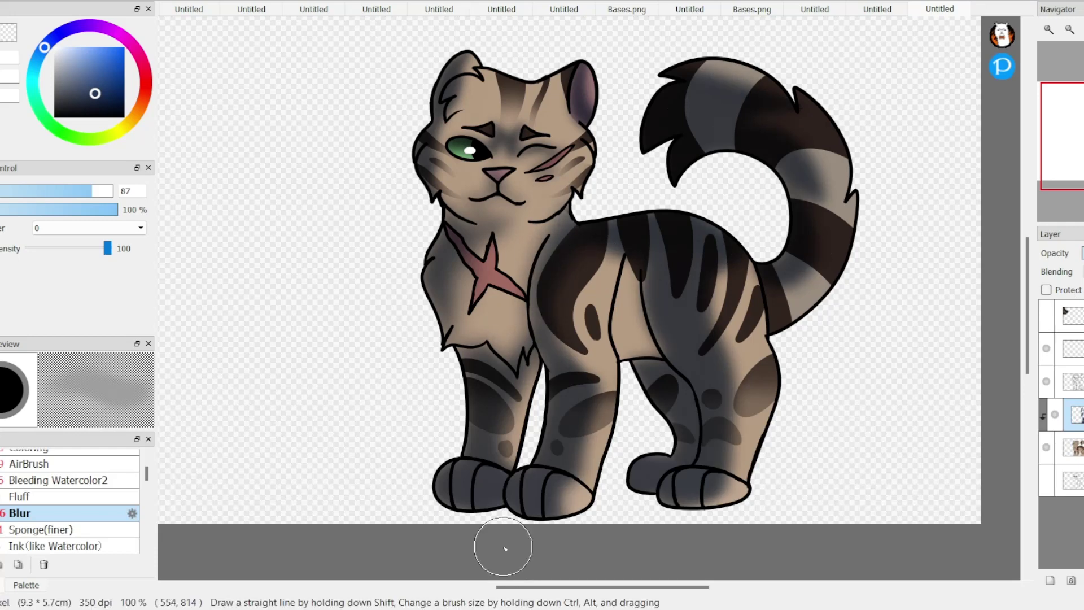
pyautogui.scroll(-5, 618, 243)
pyautogui.scroll(6, 618, 242)
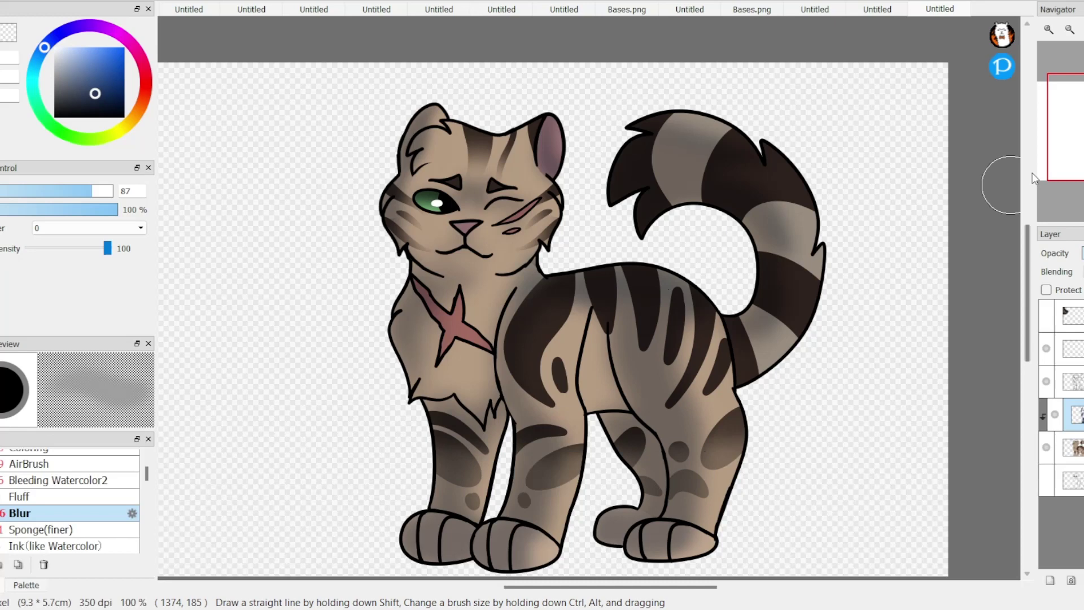
# Step: Compare the greyer body shading with the previous version and keep the greyer shading
pyautogui.hotkey('ctrl', 'y')
pyautogui.hotkey('ctrl', 'z')
pyautogui.hotkey('ctrl', 'y')
pyautogui.scroll(-2, 554, 312)
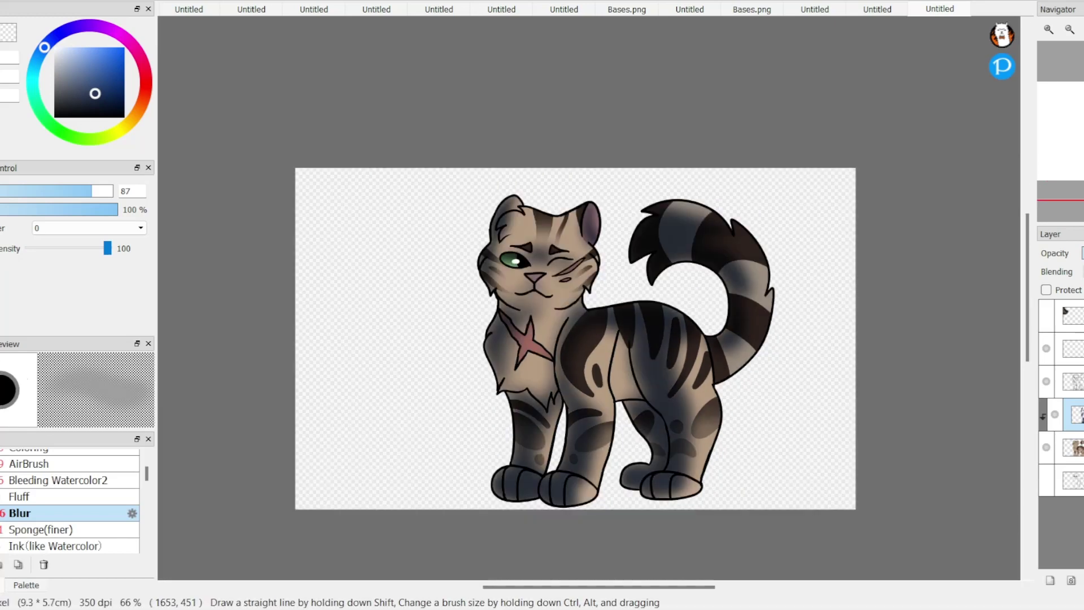
pyautogui.scroll(3, 554, 312)
pyautogui.scroll(-1, 701, 290)
pyautogui.moveTo(724, 350); pyautogui.dragTo(670, 405)
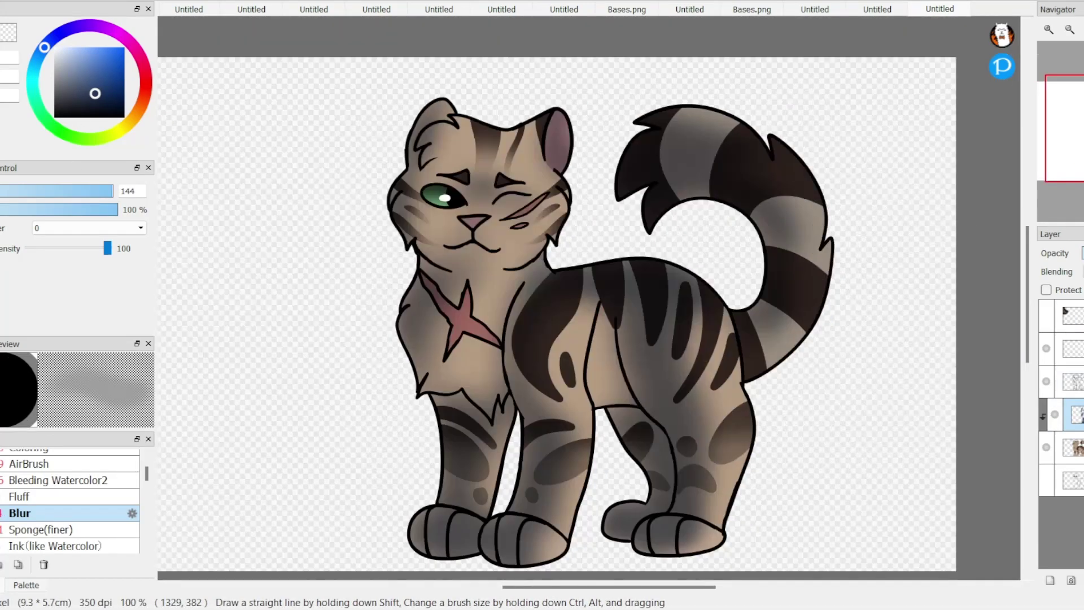
# Step: Airbrush white highlights on the collar star, scar, brow, inner ear and top of the head
pyautogui.press('v')
pyautogui.moveTo(469, 291); pyautogui.dragTo(492, 339)
pyautogui.moveTo(436, 285); pyautogui.dragTo(454, 322)
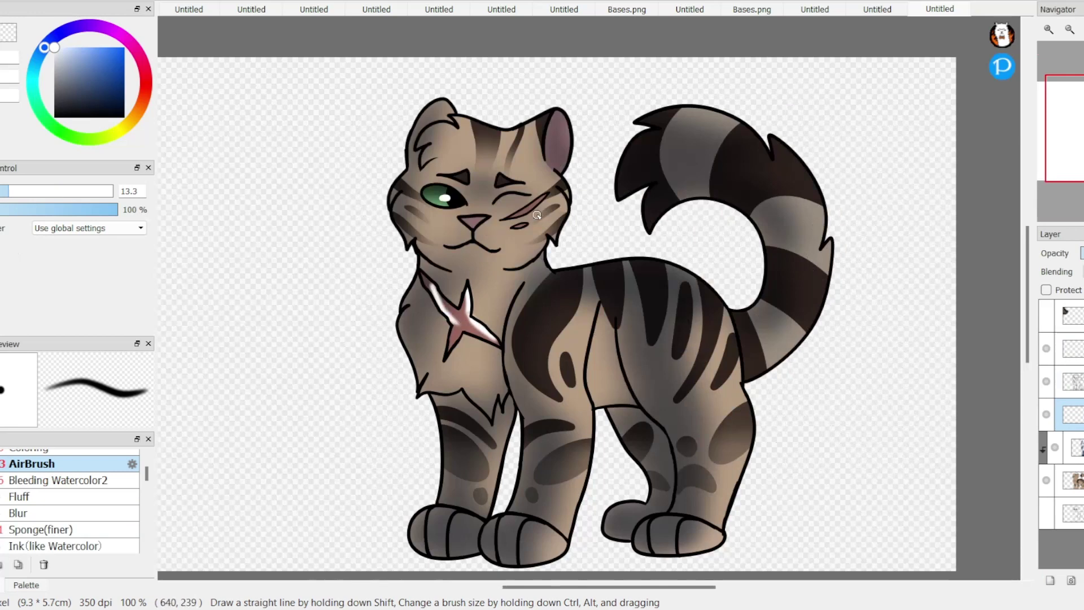
pyautogui.moveTo(511, 217); pyautogui.dragTo(540, 200)
pyautogui.moveTo(424, 192); pyautogui.dragTo(446, 186)
pyautogui.moveTo(552, 127); pyautogui.dragTo(549, 158)
pyautogui.moveTo(417, 141); pyautogui.dragTo(458, 118)
pyautogui.moveTo(415, 149); pyautogui.dragTo(447, 165)
# Step: Highlight the chest, front legs, back, hip, hind leg, tail bands, cheek fluff and shoulder in white
pyautogui.moveTo(534, 275); pyautogui.dragTo(518, 497)
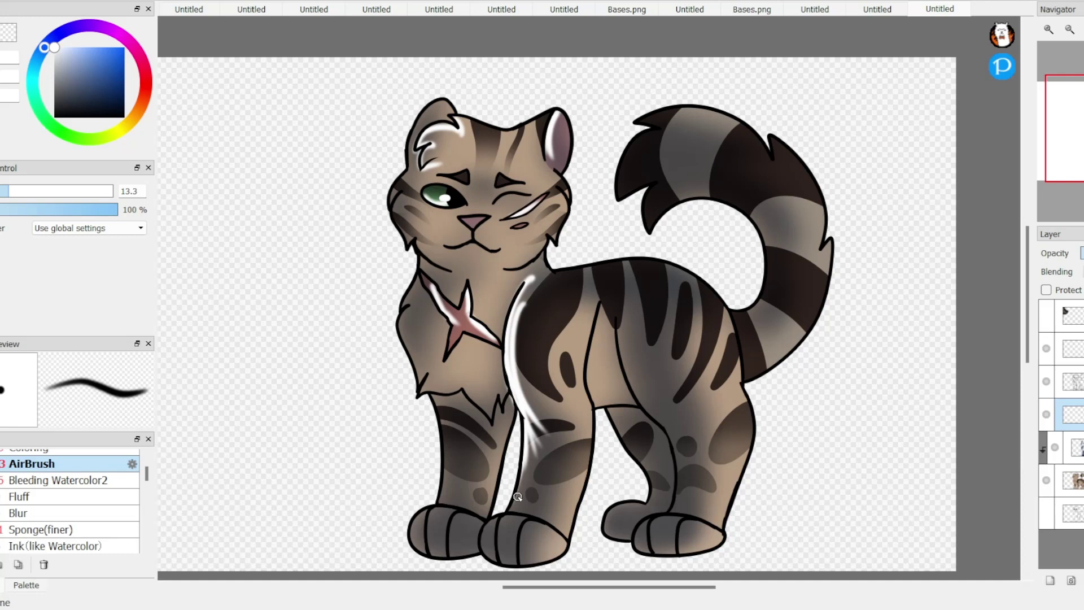
pyautogui.moveTo(469, 429); pyautogui.dragTo(449, 452)
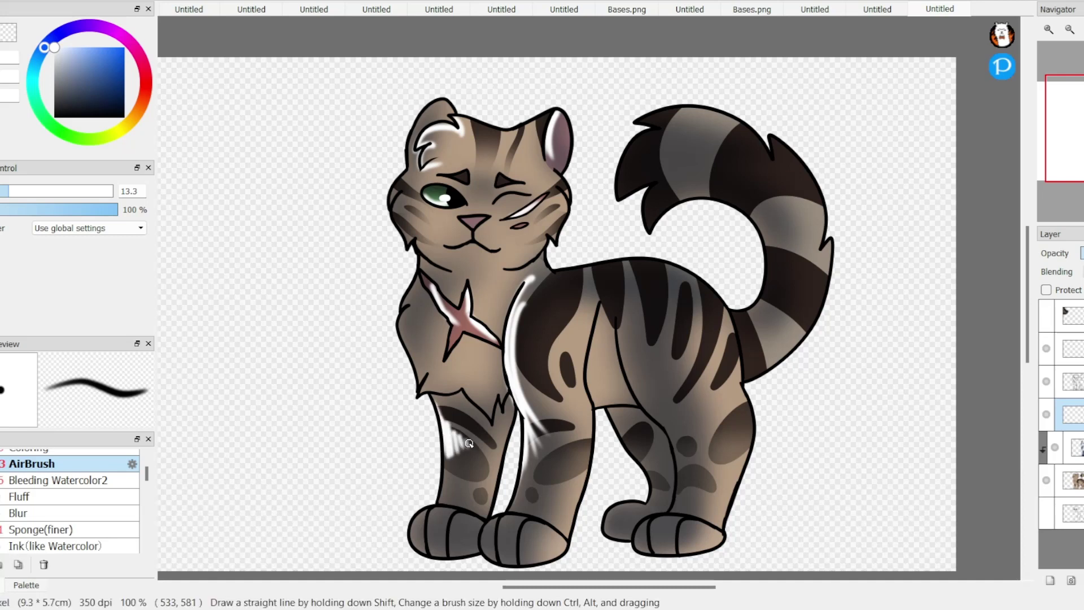
pyautogui.moveTo(537, 280)
pyautogui.mouseDown()
pyautogui.moveTo(705, 302)
pyautogui.moveTo(734, 384)
pyautogui.mouseUp()
pyautogui.moveTo(621, 308)
pyautogui.mouseDown()
pyautogui.moveTo(655, 400)
pyautogui.moveTo(649, 446)
pyautogui.mouseUp()
pyautogui.moveTo(621, 191); pyautogui.dragTo(659, 147)
pyautogui.moveTo(646, 223); pyautogui.dragTo(779, 317)
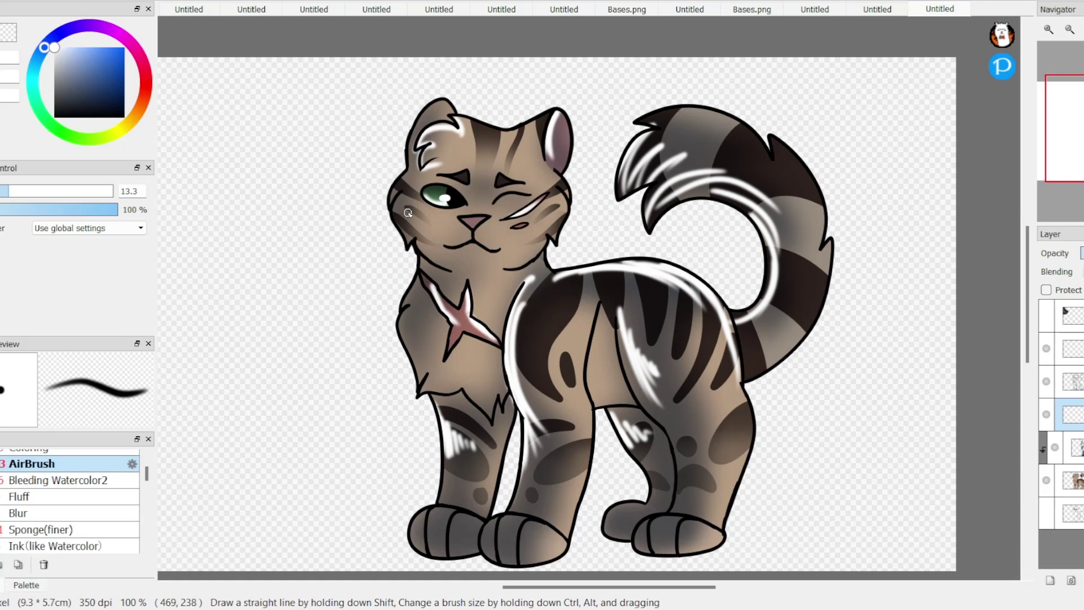
pyautogui.moveTo(396, 175); pyautogui.dragTo(411, 237)
pyautogui.moveTo(497, 265); pyautogui.dragTo(553, 216)
pyautogui.moveTo(565, 180); pyautogui.dragTo(553, 230)
pyautogui.moveTo(437, 101); pyautogui.dragTo(411, 148)
pyautogui.moveTo(417, 287); pyautogui.dragTo(429, 384)
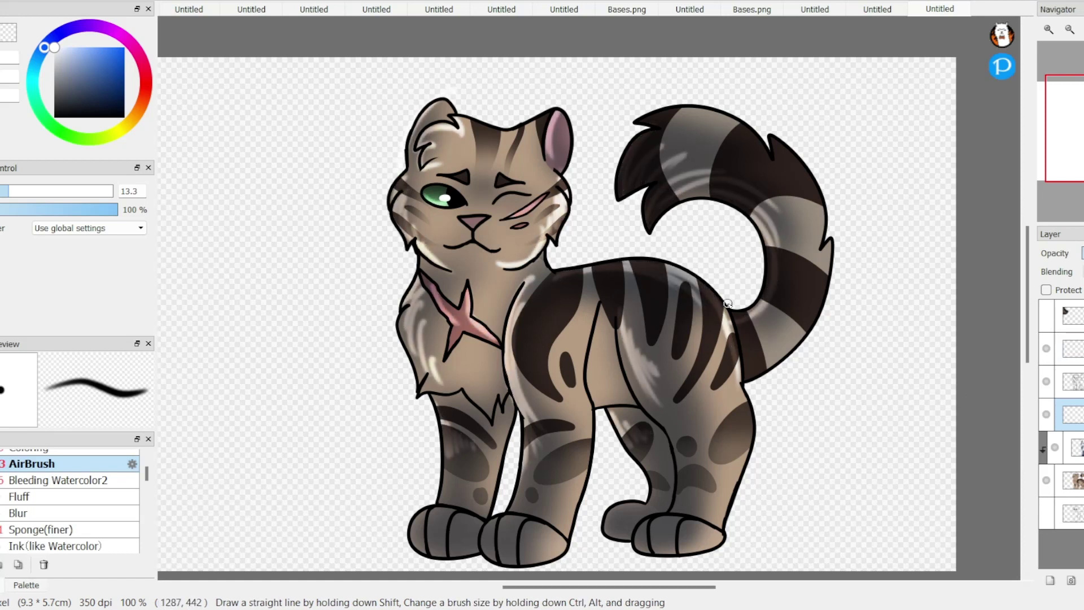
# Step: Blur the white highlights on the chest, flank, head and tail
pyautogui.click(19, 513)
pyautogui.moveTo(407, 124)
pyautogui.mouseDown()
pyautogui.moveTo(468, 248)
pyautogui.moveTo(429, 361)
pyautogui.moveTo(645, 371)
pyautogui.mouseUp()
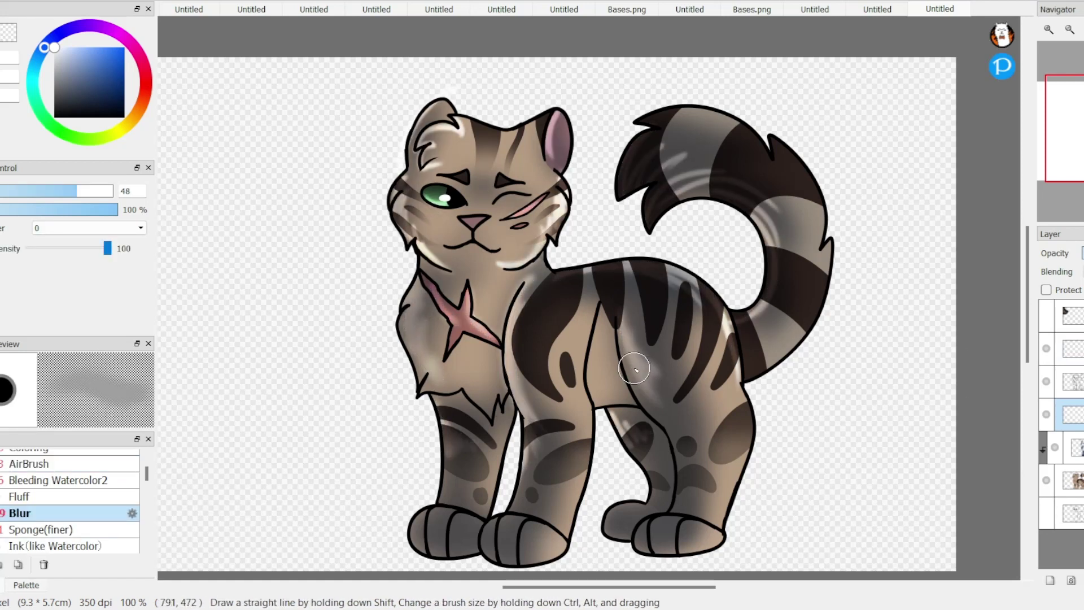
pyautogui.moveTo(553, 129); pyautogui.dragTo(525, 249)
pyautogui.moveTo(666, 158); pyautogui.dragTo(768, 226)
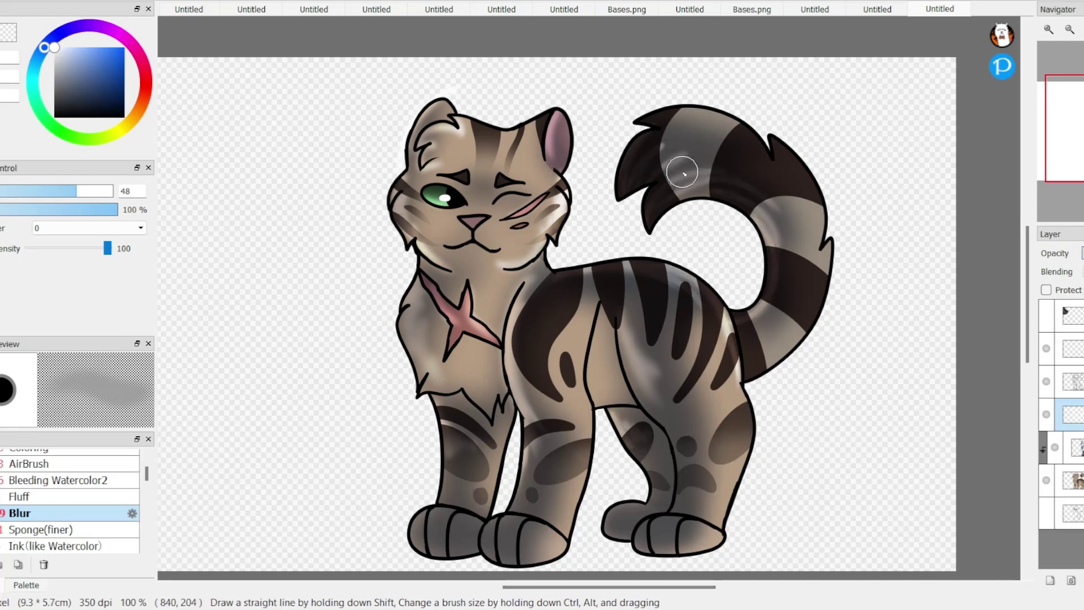
# Step: Draw the white forehead star, then shrink it and move it up onto the forehead
pyautogui.press('e')
pyautogui.scroll(2, 482, 67)
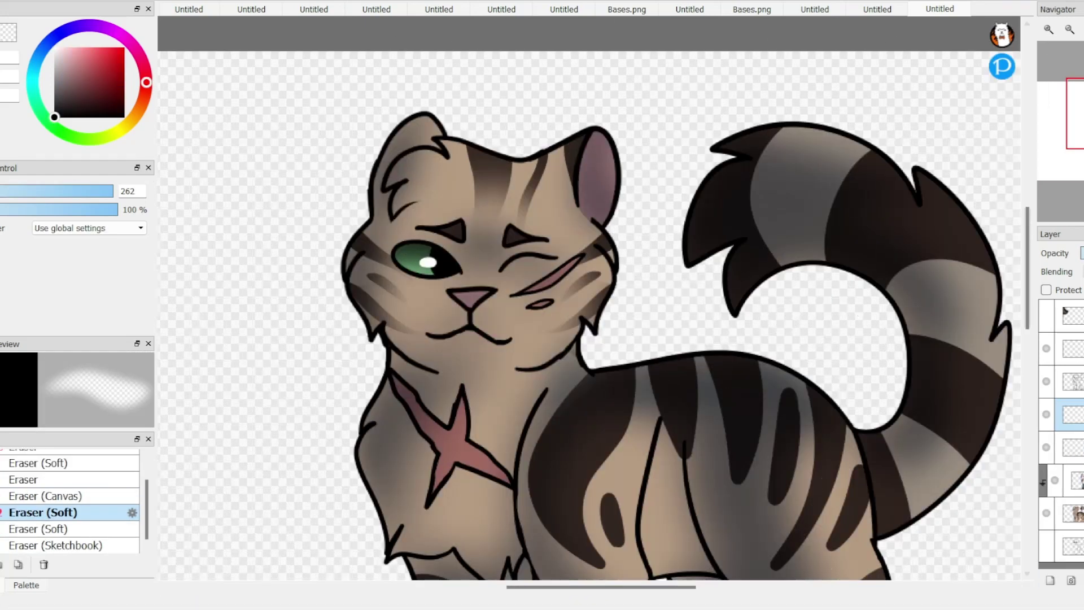
pyautogui.press('1')
pyautogui.moveTo(460, 191)
pyautogui.mouseDown()
pyautogui.moveTo(500, 156)
pyautogui.moveTo(491, 172)
pyautogui.mouseUp()
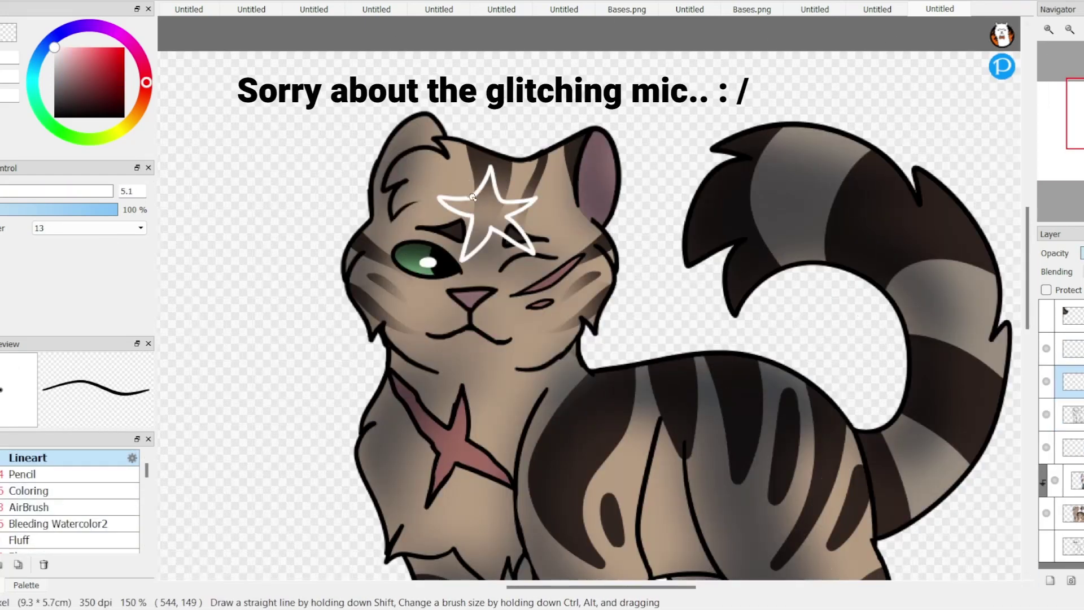
pyautogui.hotkey('ctrl', 't')
pyautogui.moveTo(538, 231); pyautogui.dragTo(529, 221)
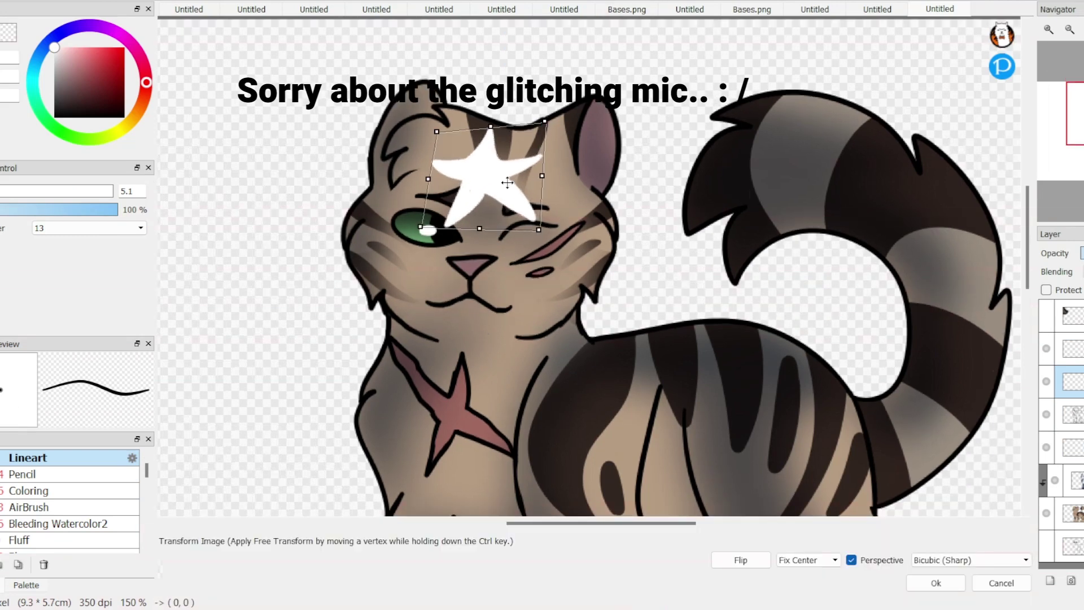
pyautogui.moveTo(503, 182); pyautogui.dragTo(501, 167)
pyautogui.press('Return')
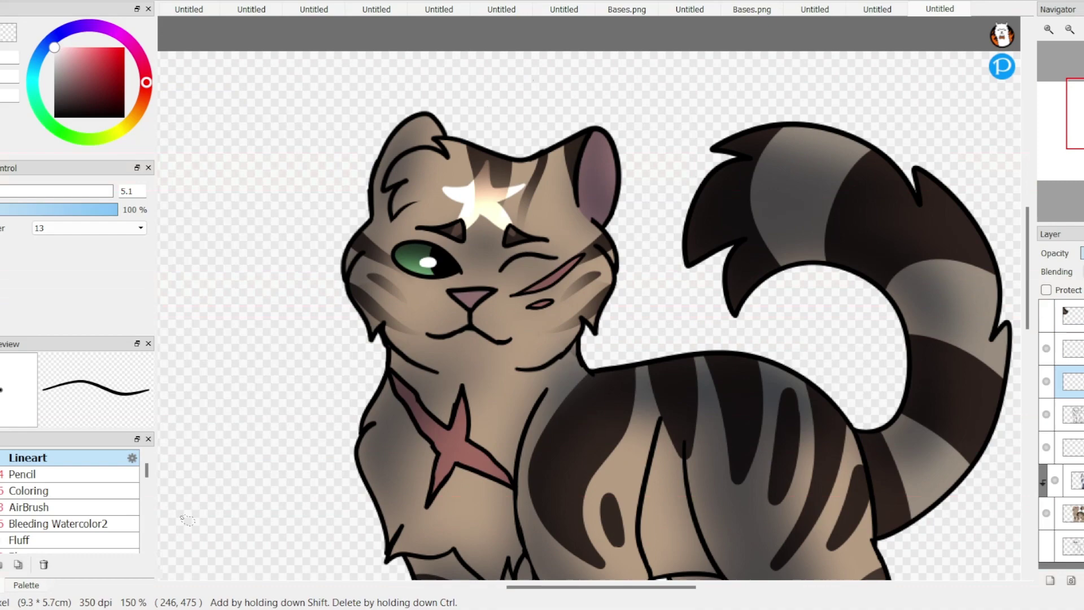
# Step: Blur the edges of the forehead star
pyautogui.press('9')
pyautogui.moveTo(469, 187); pyautogui.dragTo(503, 198)
pyautogui.scroll(2, 491, 226)
# Step: Pick a warm near-white and pencil white markings on the body, hind leg and chest
pyautogui.scroll(-4, 496, 242)
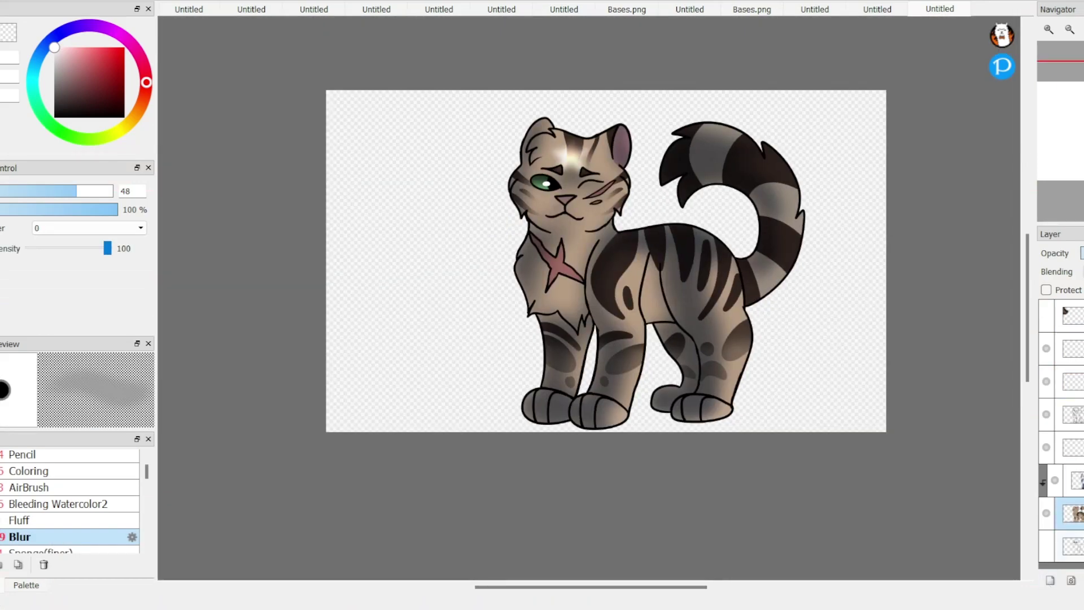
pyautogui.keyDown('alt'); pyautogui.click(572, 153); pyautogui.keyUp('alt')
pyautogui.scroll(3, 571, 154)
pyautogui.press('4')
pyautogui.moveTo(663, 320)
pyautogui.mouseDown()
pyautogui.moveTo(699, 307)
pyautogui.moveTo(697, 325)
pyautogui.moveTo(714, 331)
pyautogui.mouseUp()
pyautogui.moveTo(678, 249)
pyautogui.mouseDown()
pyautogui.moveTo(678, 298)
pyautogui.moveTo(705, 316)
pyautogui.moveTo(662, 316)
pyautogui.mouseUp()
pyautogui.moveTo(378, 200); pyautogui.dragTo(508, 341)
# Step: Undo the chest squiggle, add more white to the hind leg and erase stray white
pyautogui.press('e')
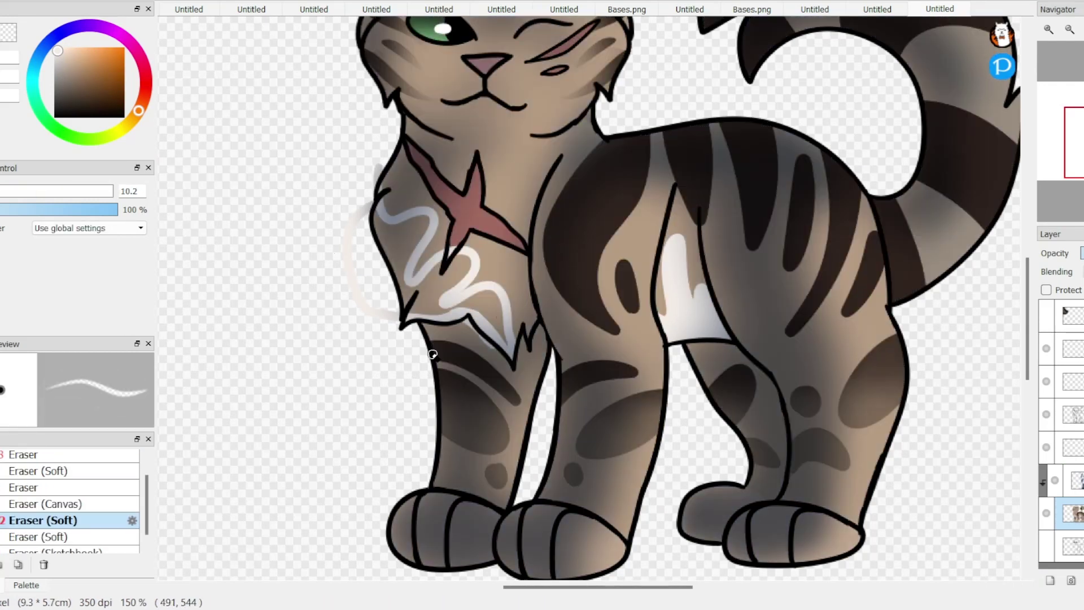
pyautogui.hotkey('ctrl', 'z')
pyautogui.press('4')
pyautogui.moveTo(677, 254); pyautogui.dragTo(734, 317)
pyautogui.press('e')
pyautogui.moveTo(728, 356)
pyautogui.mouseDown()
pyautogui.moveTo(691, 363)
pyautogui.moveTo(751, 321)
pyautogui.mouseUp()
# Step: Restore the white chest patch and carve its edge near the star with a hard eraser
pyautogui.scroll(3, 757, 254)
pyautogui.hscroll(2, 756, 254)
pyautogui.press('4')
pyautogui.hotkey('ctrl', 'y')
pyautogui.press('e')
pyautogui.scroll(1, 395, 287)
pyautogui.press('3')
pyautogui.moveTo(378, 287)
pyautogui.mouseDown()
pyautogui.moveTo(417, 337)
pyautogui.moveTo(424, 317)
pyautogui.moveTo(455, 333)
pyautogui.mouseUp()
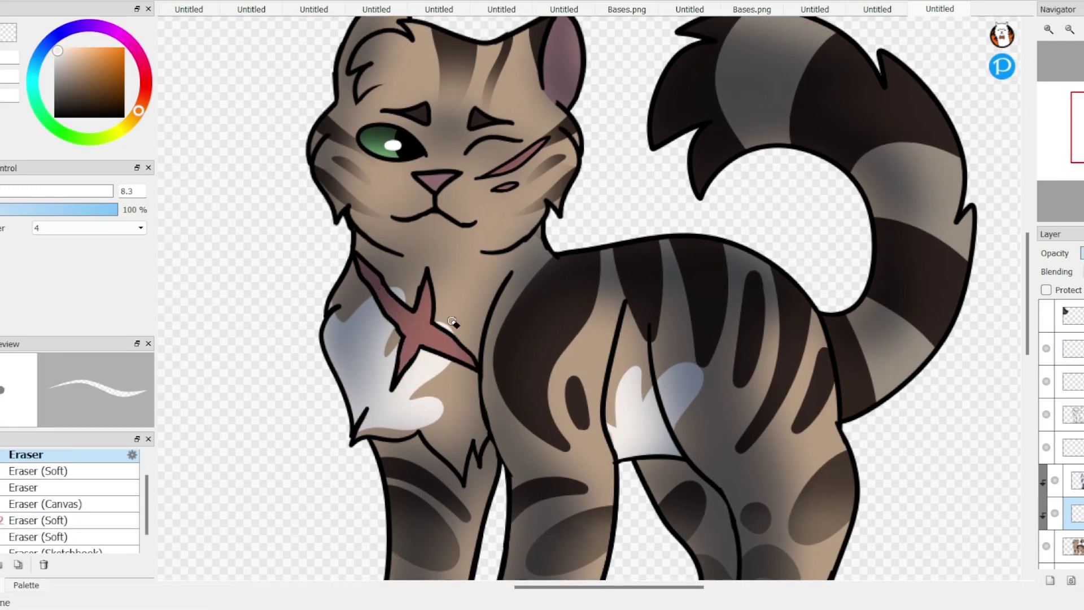
# Step: Dab sponge-brush texture onto both cheeks
pyautogui.press('4')
pyautogui.scroll(1, 429, 293)
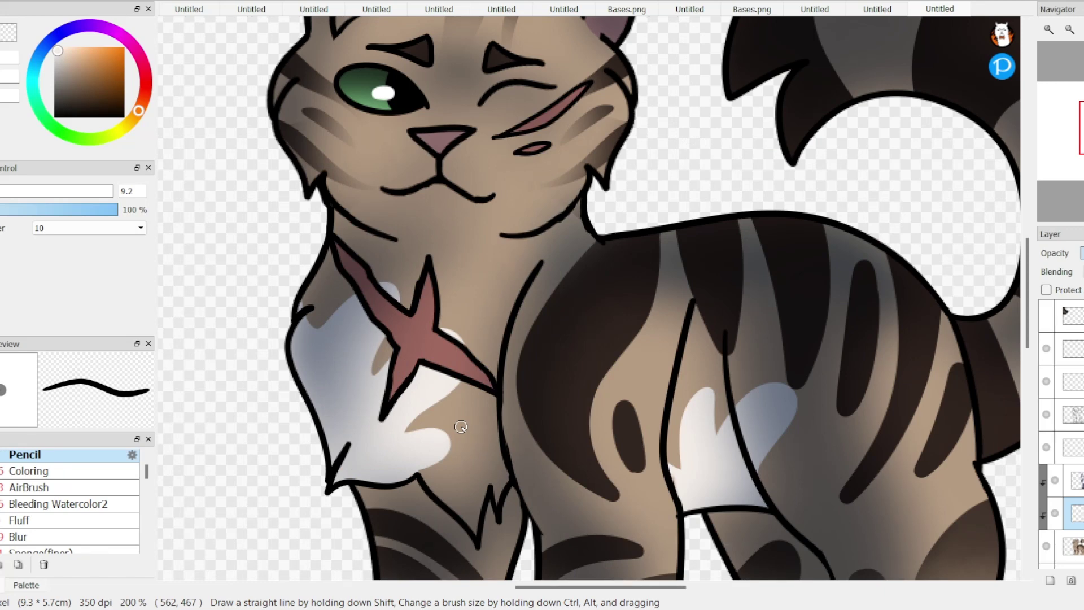
pyautogui.scroll(-1, 461, 426)
pyautogui.press('3')
pyautogui.press('4')
pyautogui.click(46, 551)
pyautogui.moveTo(418, 170); pyautogui.dragTo(443, 200)
pyautogui.moveTo(367, 170)
pyautogui.mouseDown()
pyautogui.moveTo(389, 188)
pyautogui.moveTo(429, 188)
pyautogui.mouseUp()
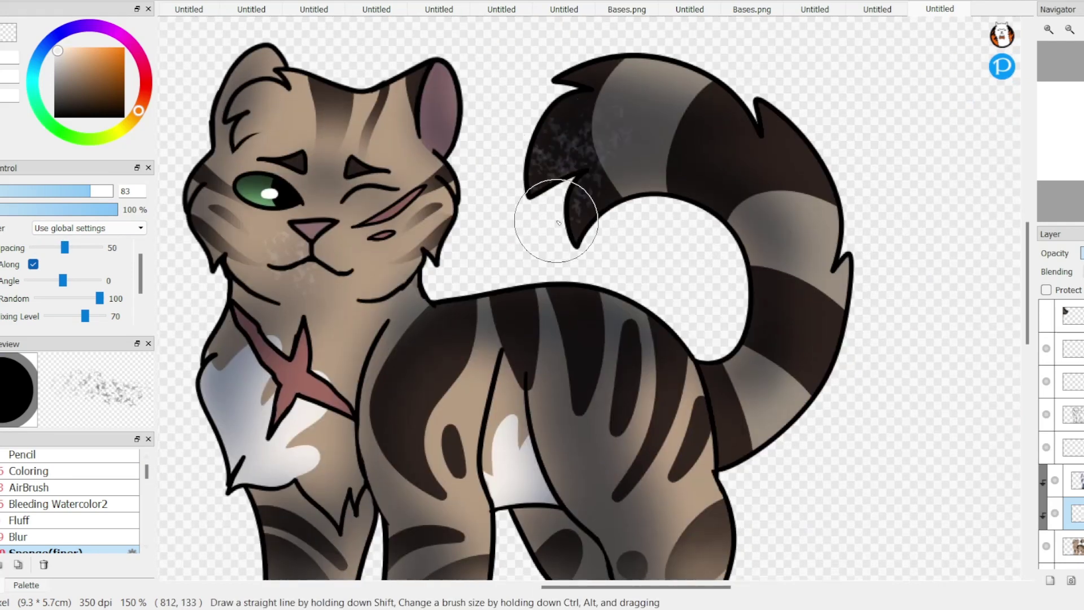
# Step: Switch between eraser, painting and blur brushes to soften the white chest fur
pyautogui.scroll(-4, 704, 343)
pyautogui.scroll(-2, 738, 339)
pyautogui.scroll(1, 762, 247)
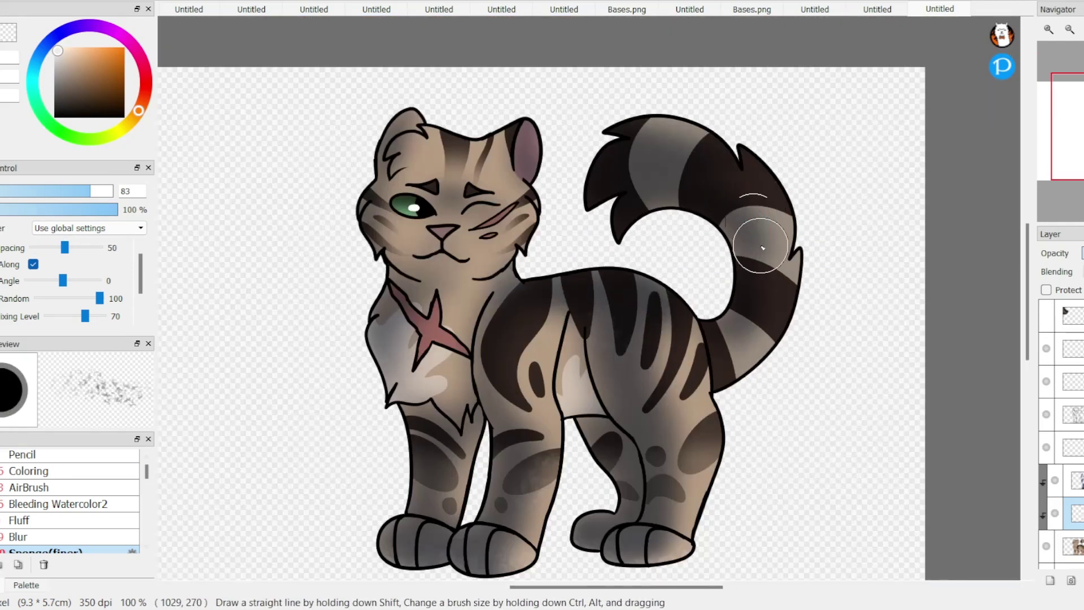
pyautogui.press('3')
pyautogui.press('4')
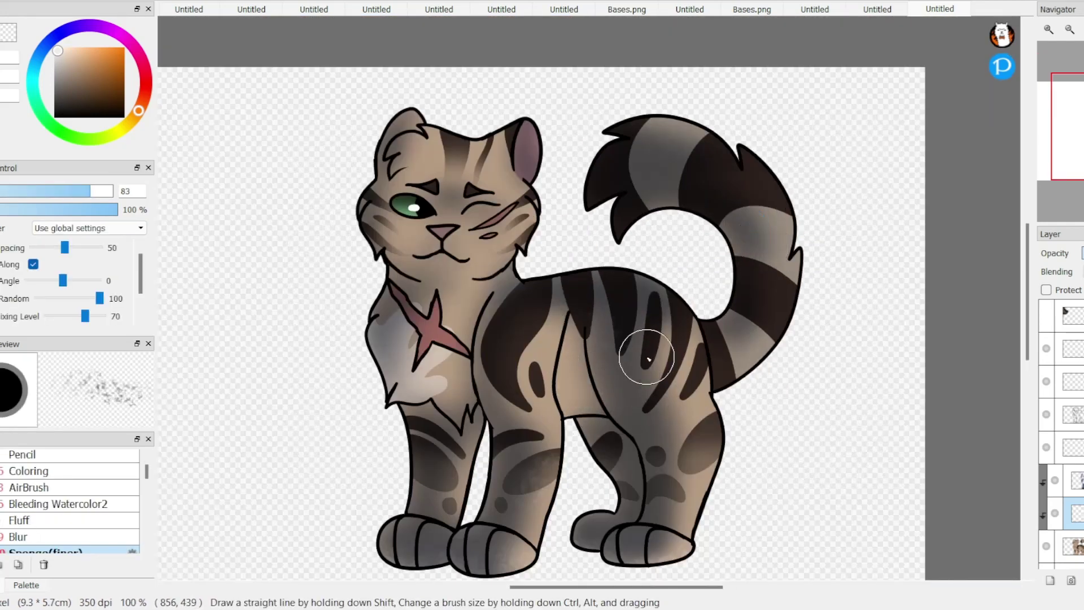
pyautogui.press('9')
pyautogui.scroll(2, 565, 362)
pyautogui.scroll(-2, 598, 443)
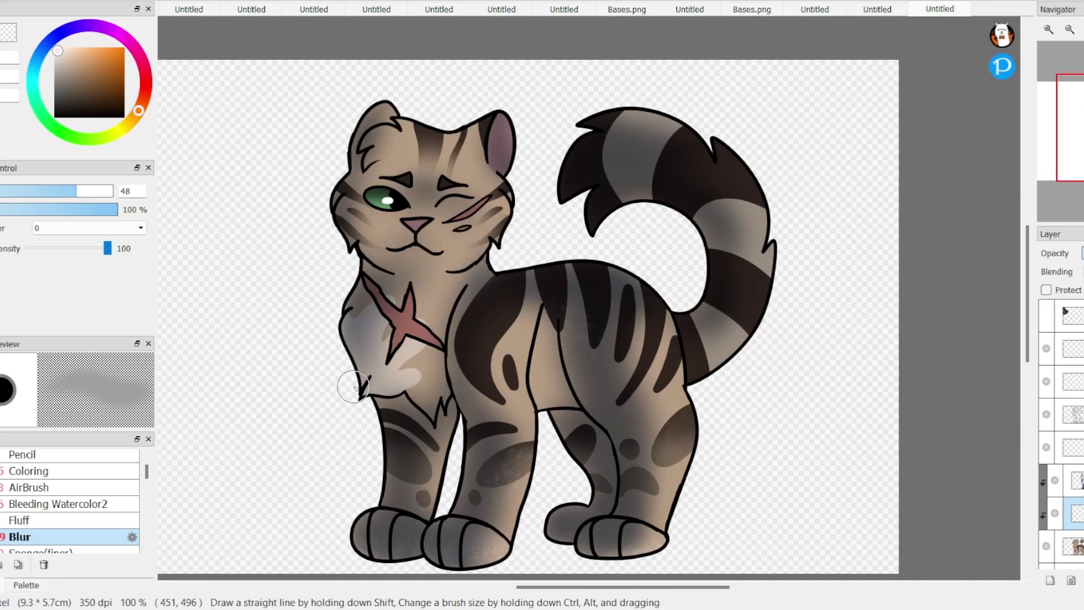
pyautogui.scroll(-2, 64, 530)
# Step: Wash the collar star lightly with the watercolour-like ink brush and erase its edges into the fur
pyautogui.click(63, 476)
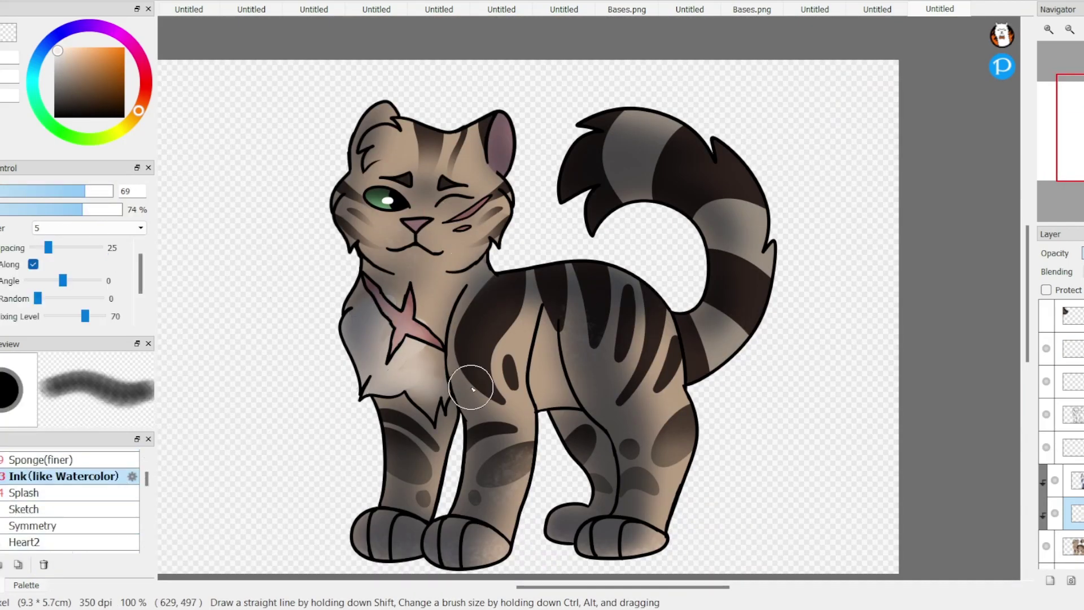
pyautogui.scroll(1, 471, 387)
pyautogui.moveTo(530, 293); pyautogui.dragTo(536, 339)
pyautogui.press('3')
pyautogui.moveTo(451, 293); pyautogui.dragTo(474, 394)
pyautogui.moveTo(508, 362); pyautogui.dragTo(510, 295)
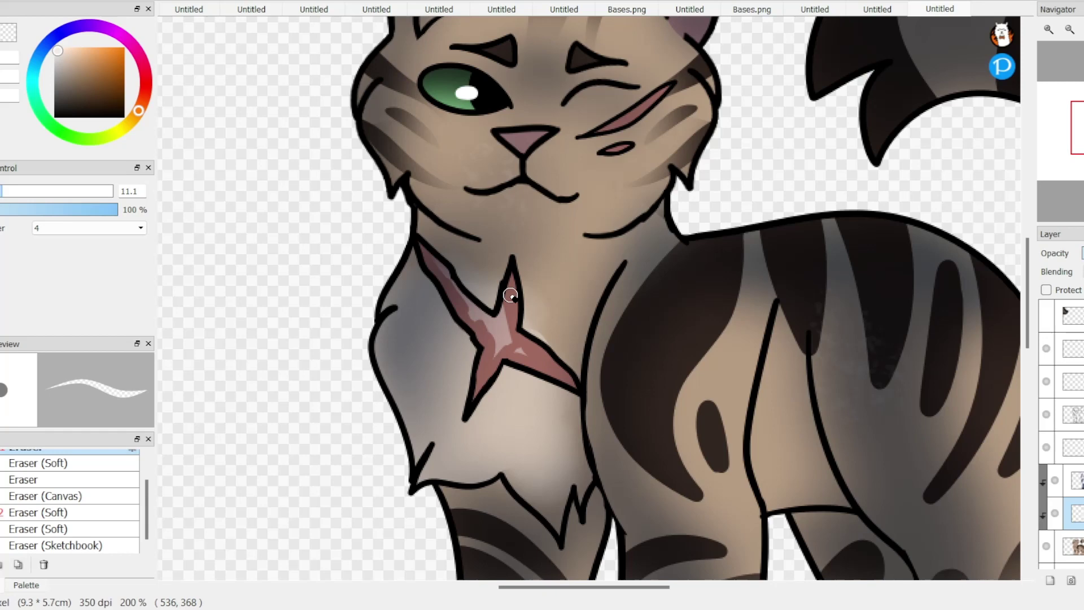
pyautogui.scroll(-2, 536, 316)
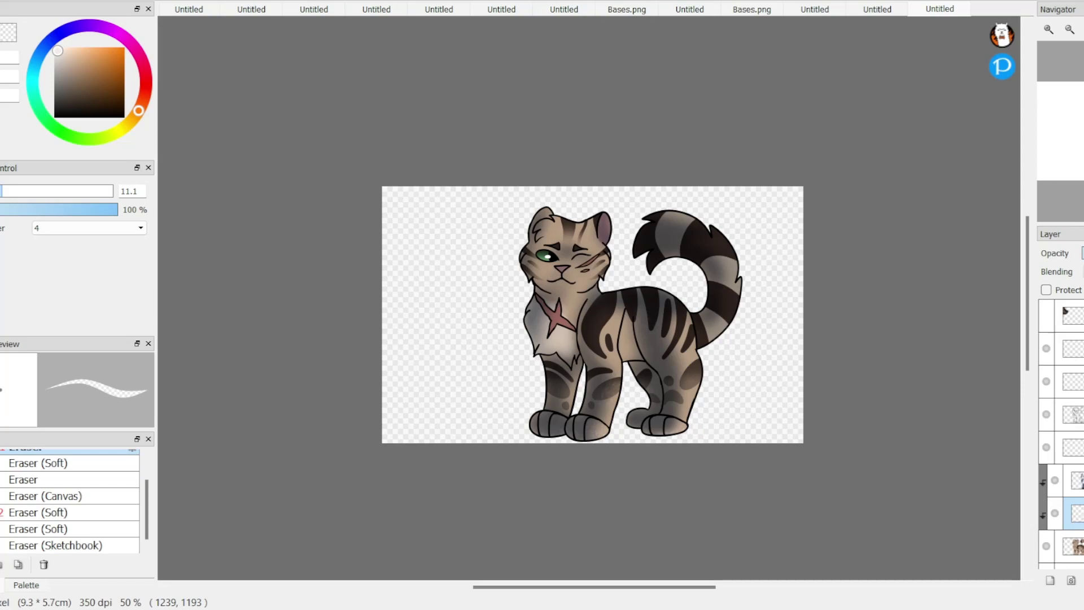
pyautogui.scroll(2, 623, 341)
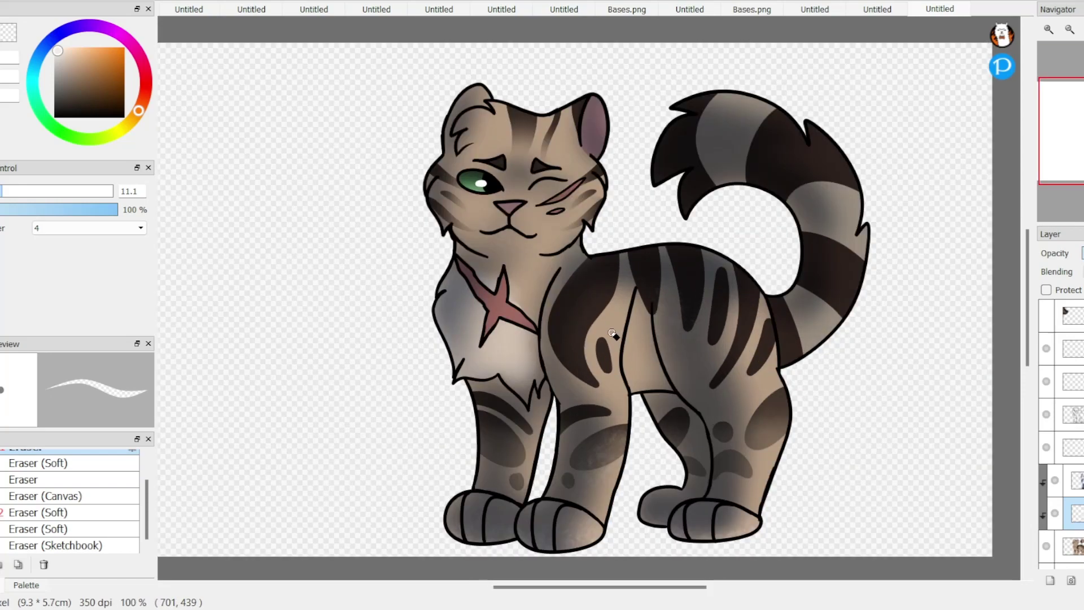
pyautogui.press('1')
pyautogui.press('e')
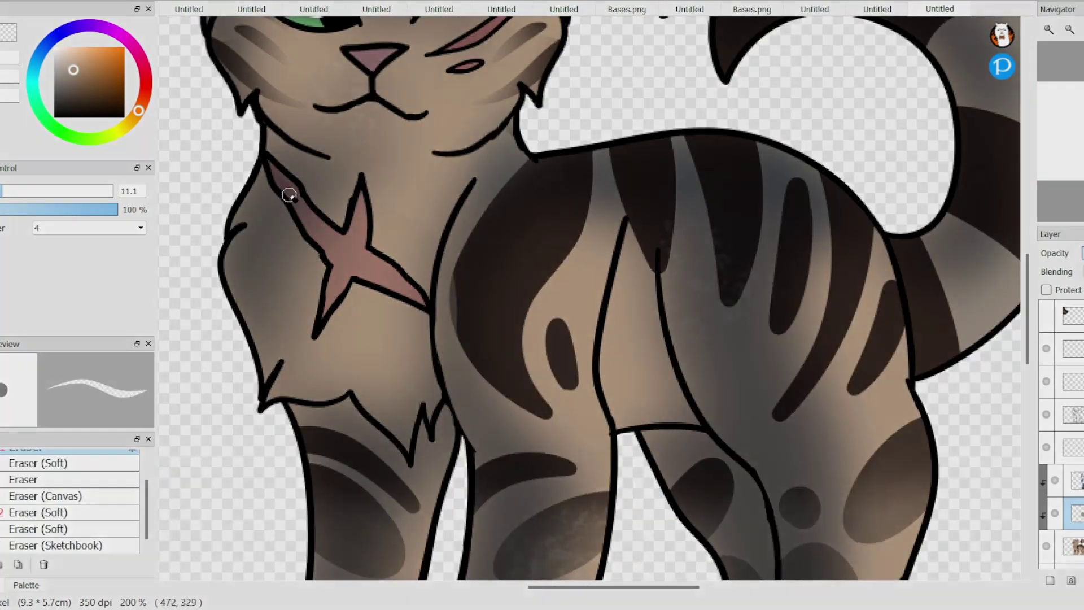